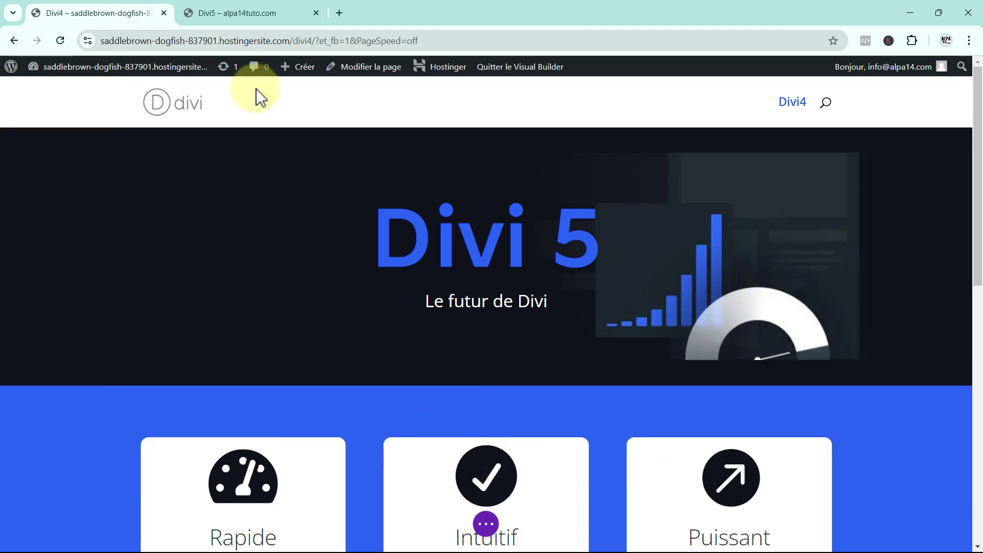
Step: Examine the Divi5 page in the builder from the header through the blurb cards to the "Nous avons reconstruit" section
{"action": "left_click", "coordinate": [230, 13]}
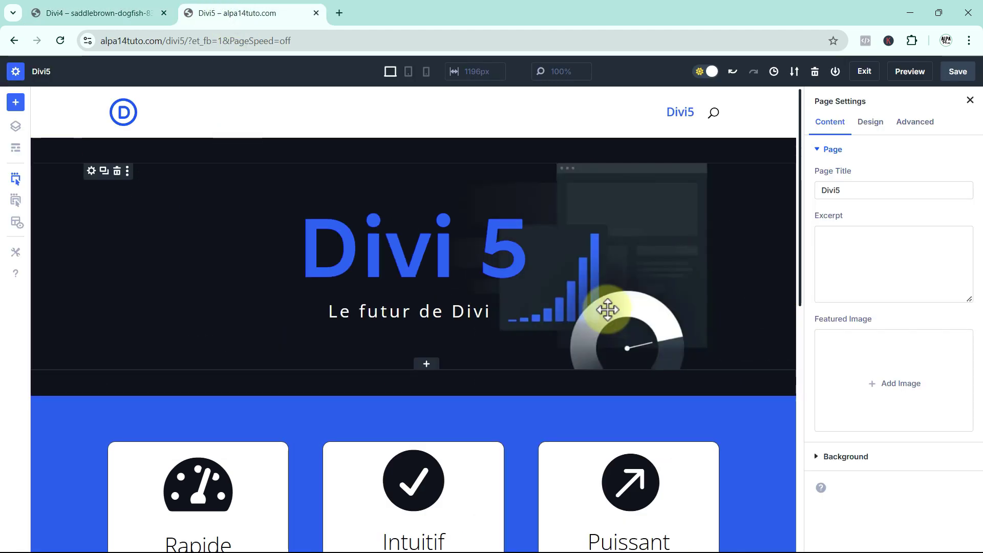
{"action": "scroll", "coordinate": [755, 333], "scroll_direction": "down", "scroll_amount": 5}
{"action": "scroll", "coordinate": [755, 333], "scroll_direction": "down", "scroll_amount": 4}
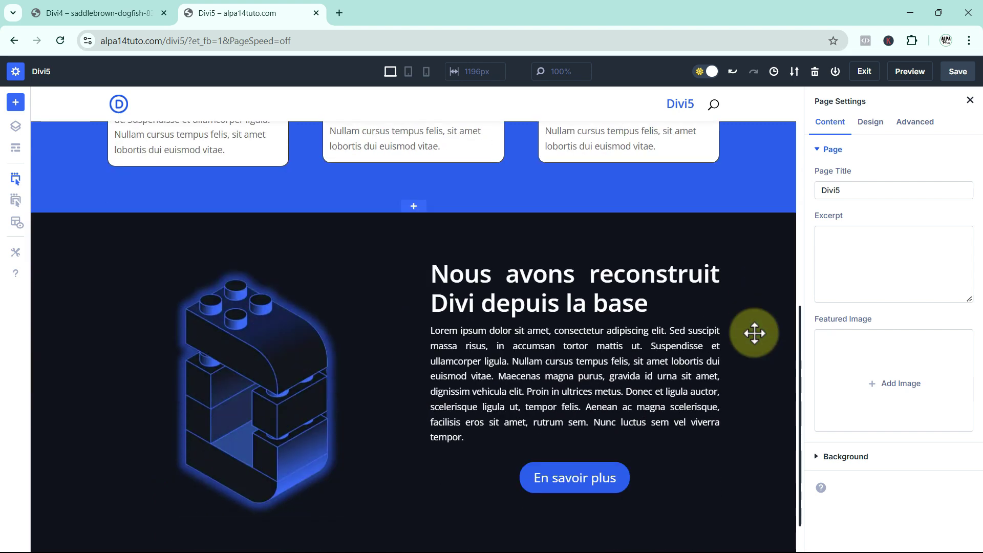
{"action": "scroll", "coordinate": [755, 333], "scroll_direction": "up", "scroll_amount": 5}
{"action": "scroll", "coordinate": [755, 333], "scroll_direction": "up", "scroll_amount": 5}
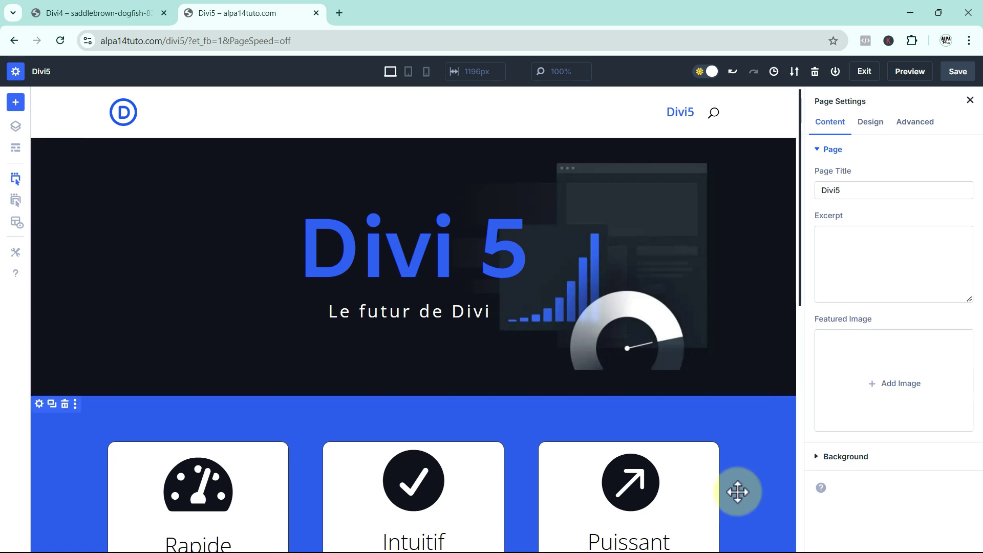
{"action": "scroll", "coordinate": [737, 493], "scroll_direction": "down", "scroll_amount": 5}
{"action": "scroll", "coordinate": [737, 492], "scroll_direction": "up", "scroll_amount": 5}
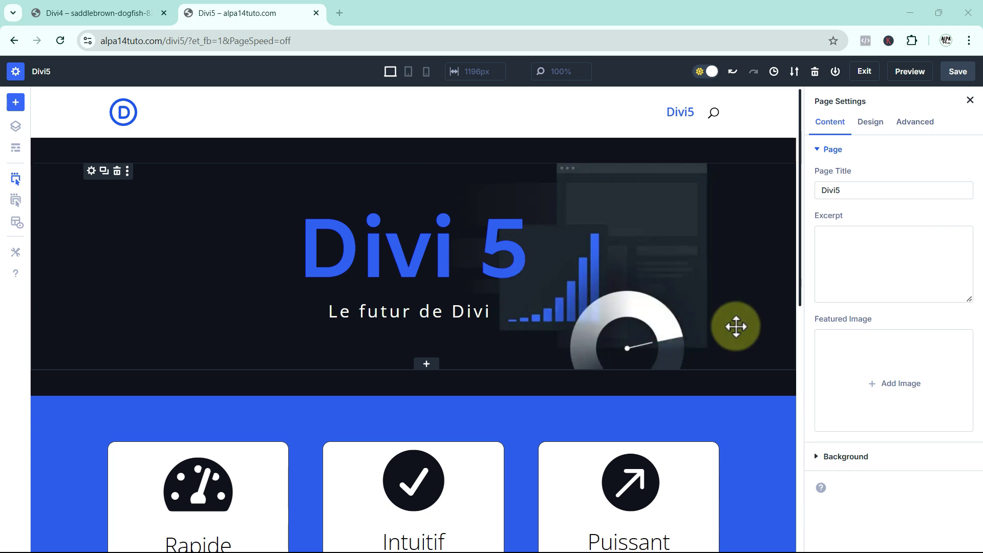
{"action": "scroll", "coordinate": [736, 326], "scroll_direction": "down", "scroll_amount": 8}
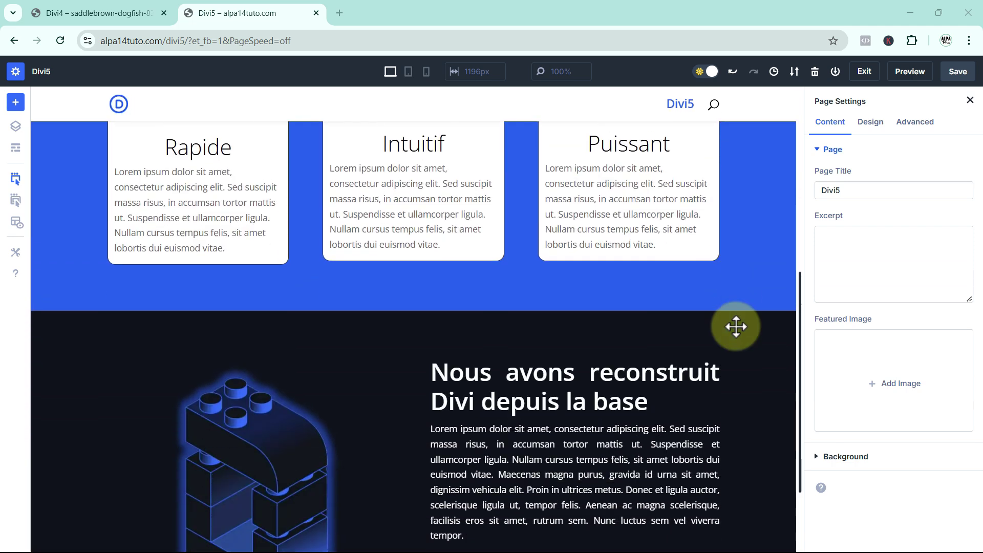
{"action": "scroll", "coordinate": [736, 327], "scroll_direction": "up", "scroll_amount": 8}
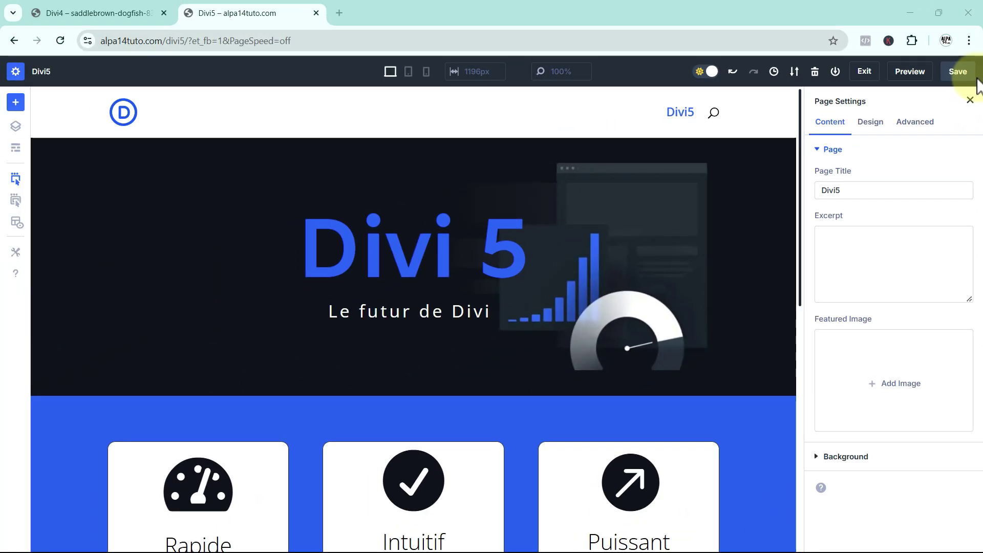
Step: Expand the builder's page controls on the Divi4 page, and return to the Divi5 page to compare the interfaces
{"action": "left_click", "coordinate": [102, 15]}
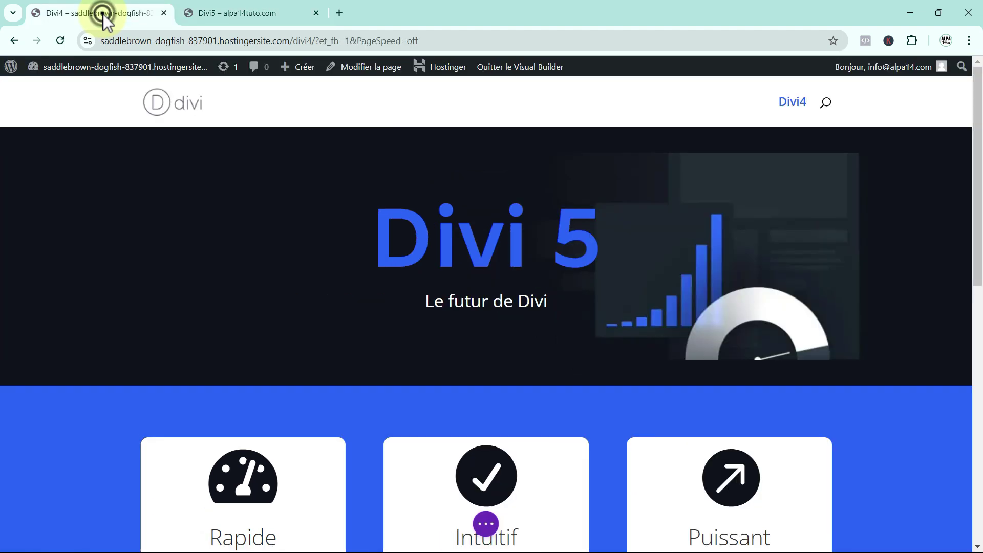
{"action": "left_click", "coordinate": [484, 533]}
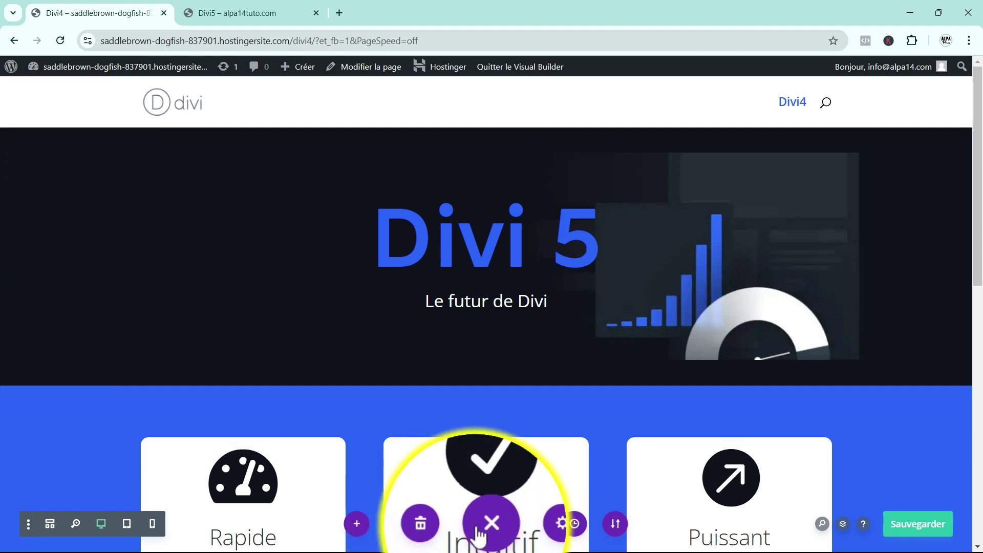
{"action": "left_click", "coordinate": [246, 25]}
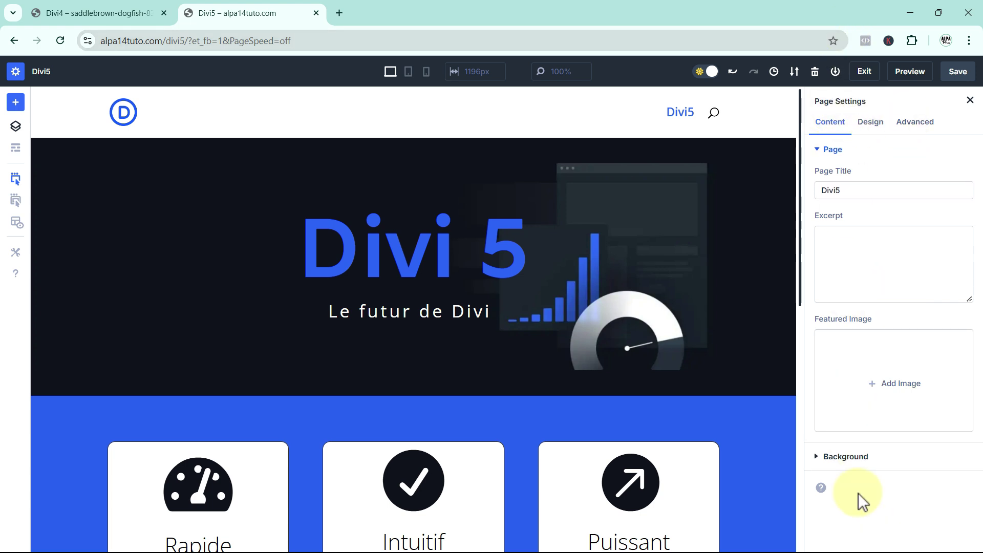
Step: View the page settings of the Divi4 page, then close them without saving
{"action": "left_click", "coordinate": [106, 13]}
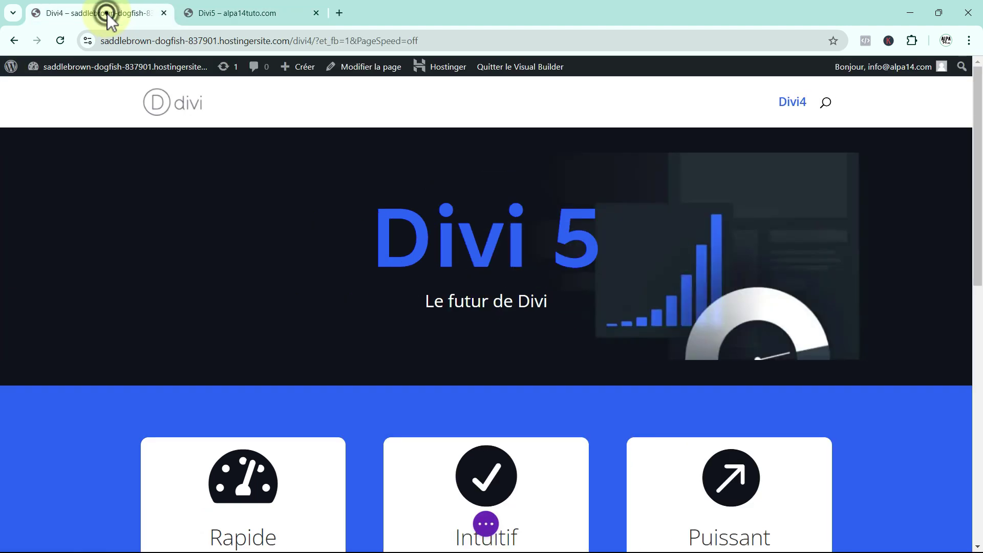
{"action": "left_click", "coordinate": [486, 523]}
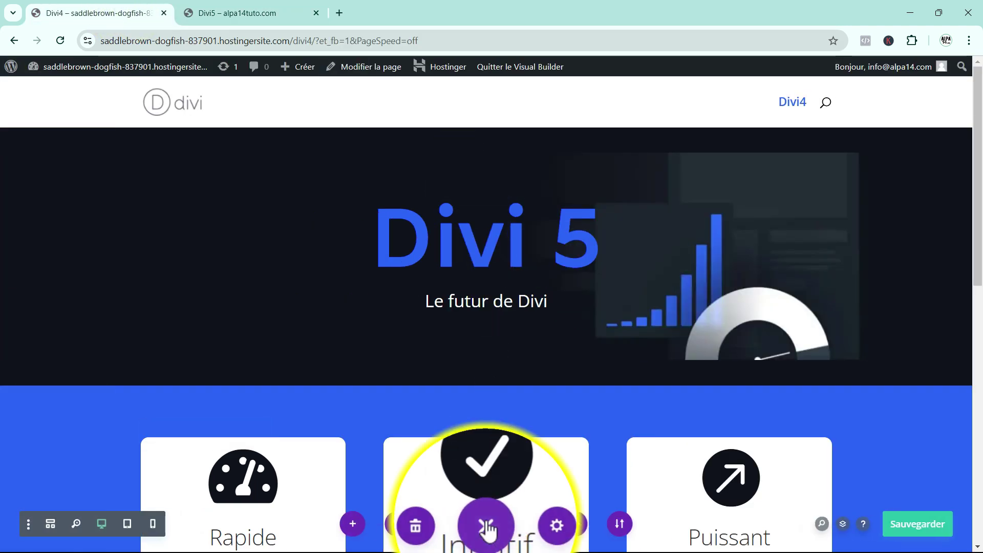
{"action": "left_click", "coordinate": [537, 527]}
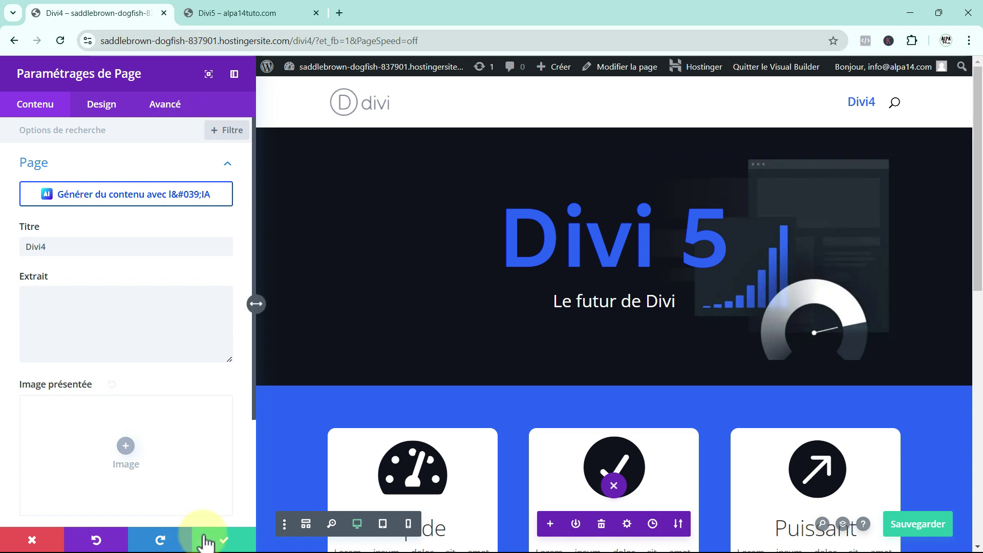
{"action": "left_click", "coordinate": [32, 540]}
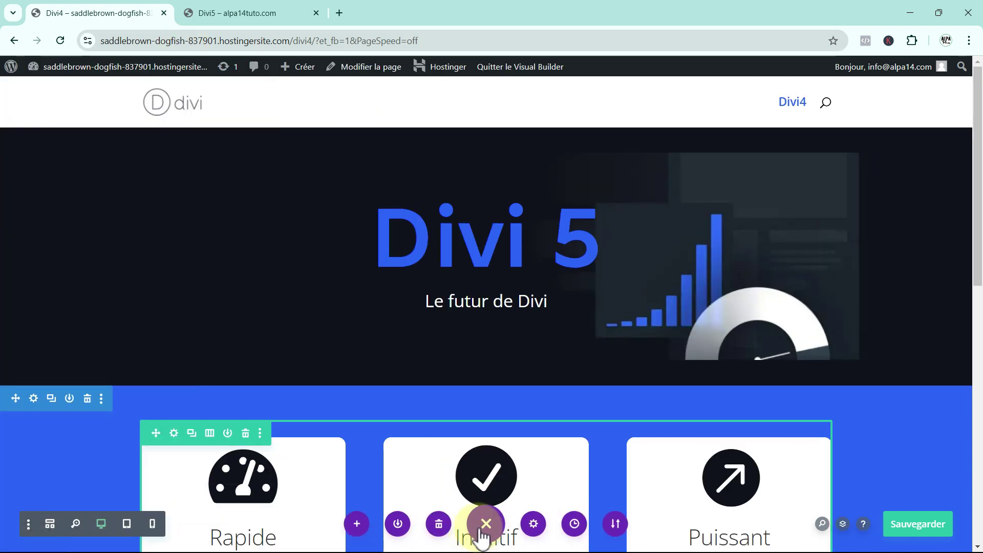
Step: Display the Divi5 page's Layers panel and dock it beneath the Page Settings
{"action": "left_click", "coordinate": [239, 10]}
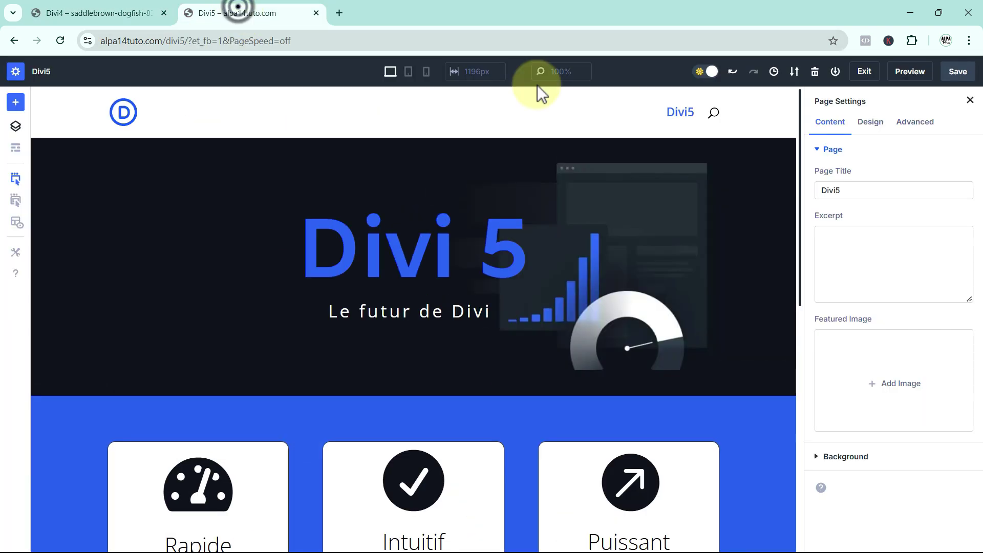
{"action": "left_click", "coordinate": [16, 128]}
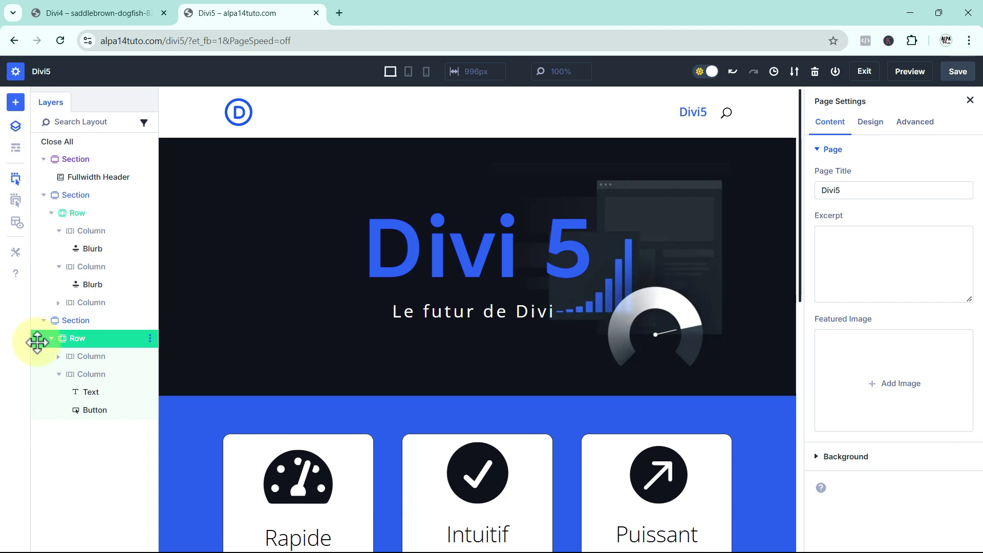
{"action": "left_click_drag", "start_coordinate": [59, 105], "coordinate": [880, 344]}
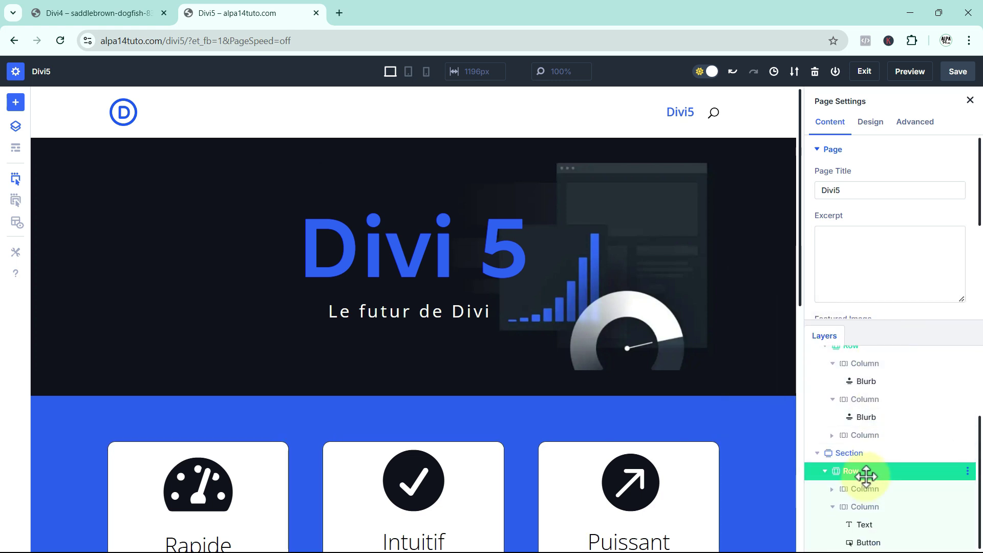
Step: Show the Divi4 page's layers window, reposition it over the hero section and close it
{"action": "left_click", "coordinate": [91, 20]}
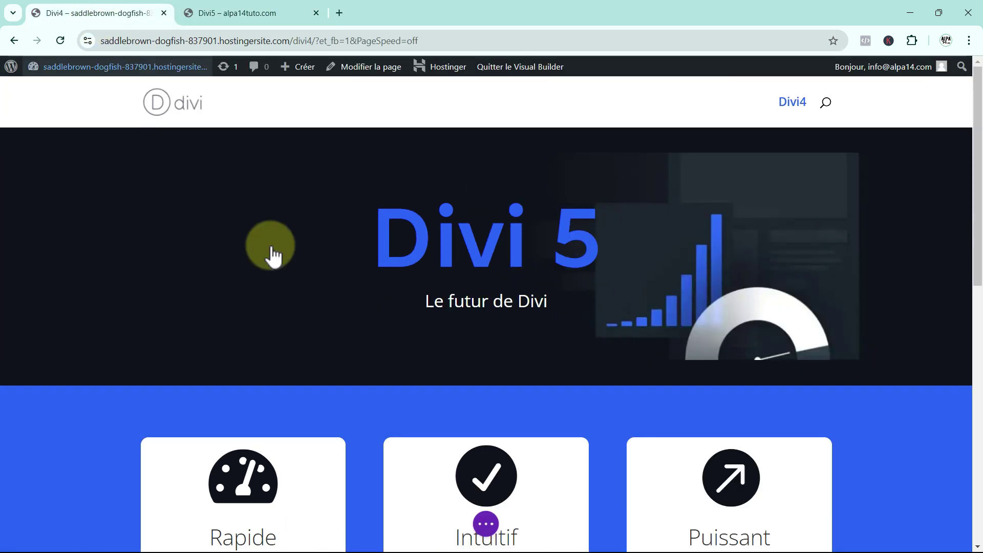
{"action": "left_click", "coordinate": [485, 523]}
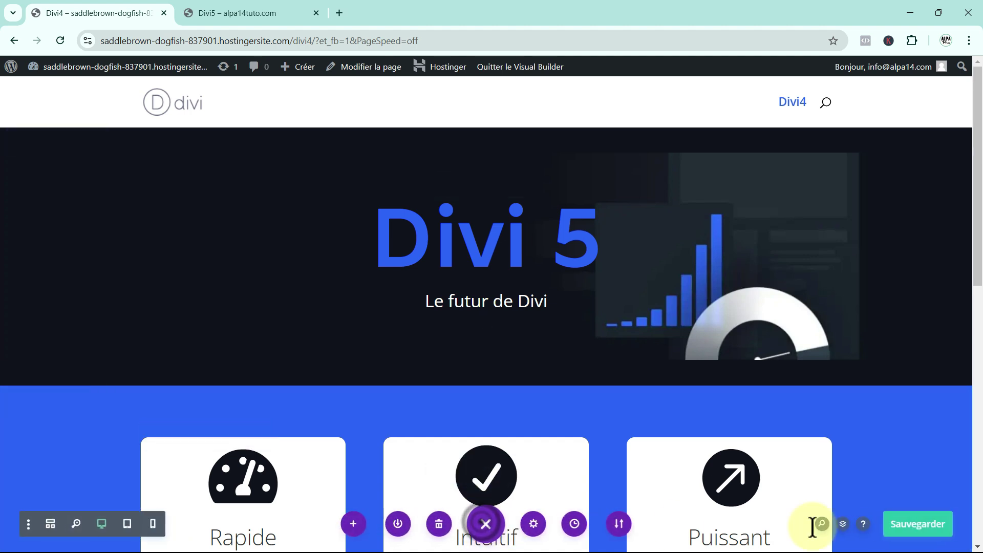
{"action": "left_click", "coordinate": [843, 524]}
{"action": "left_click_drag", "start_coordinate": [393, 124], "coordinate": [401, 202]}
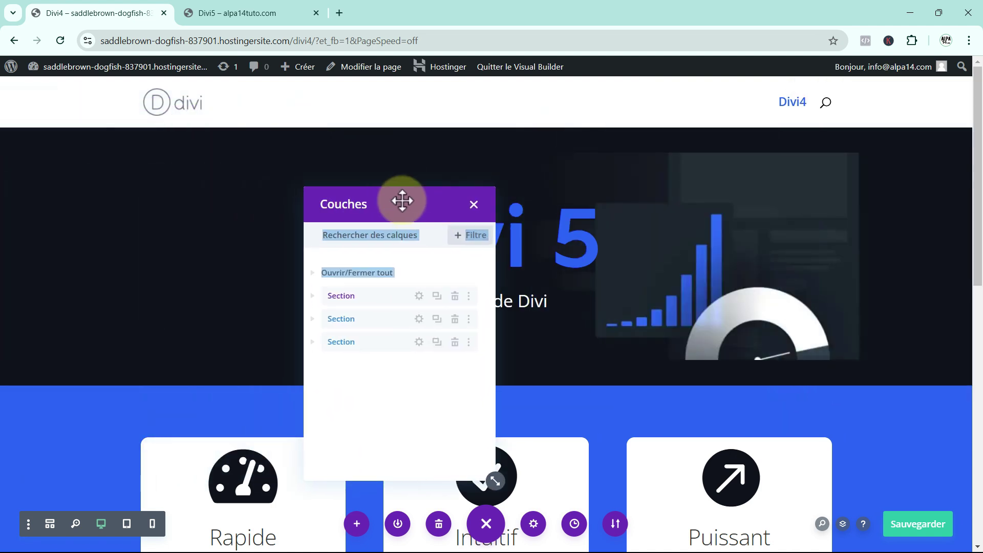
{"action": "left_click", "coordinate": [475, 202]}
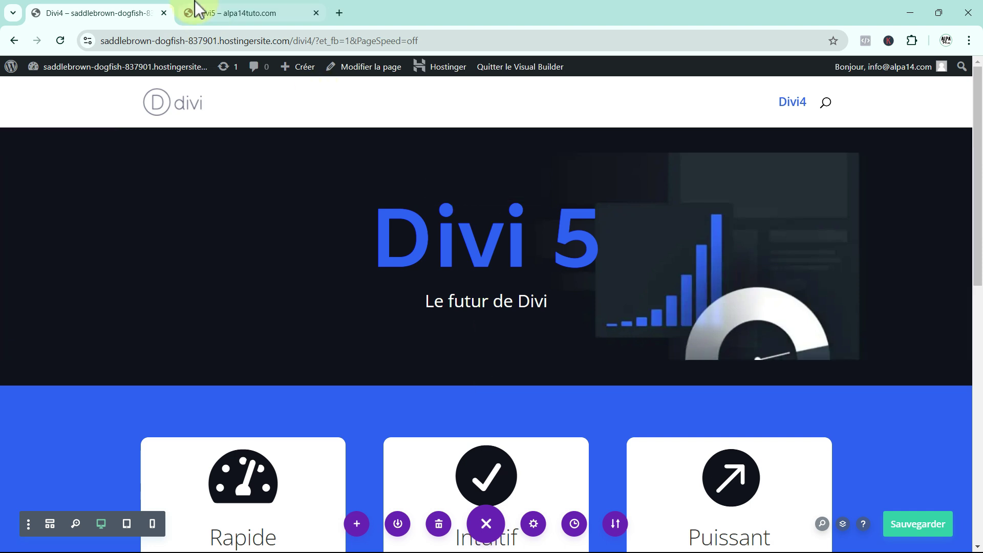
Step: Back on the Divi5 page, view the settings of the blurb cards and of the blue section around them
{"action": "left_click", "coordinate": [222, 7]}
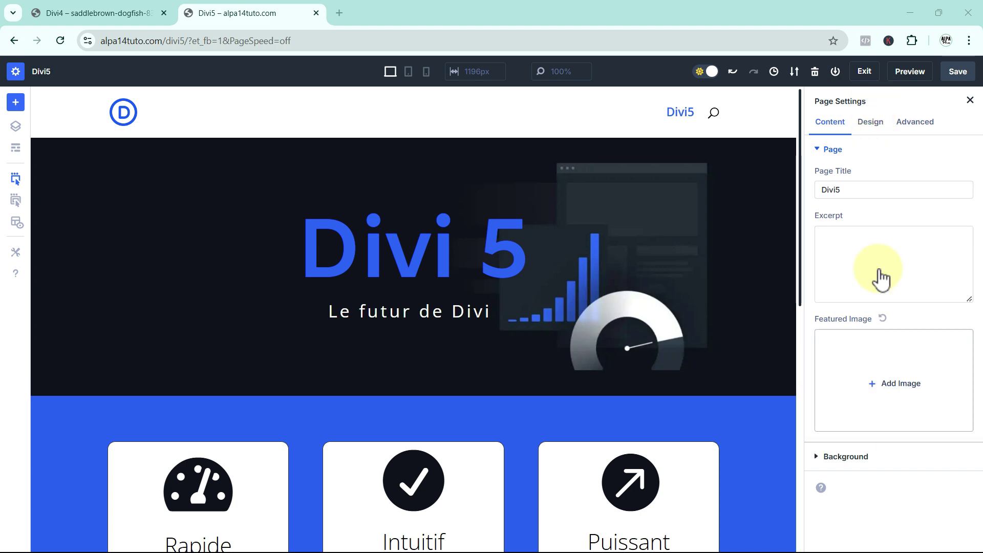
{"action": "scroll", "coordinate": [786, 329], "scroll_direction": "down", "scroll_amount": 3}
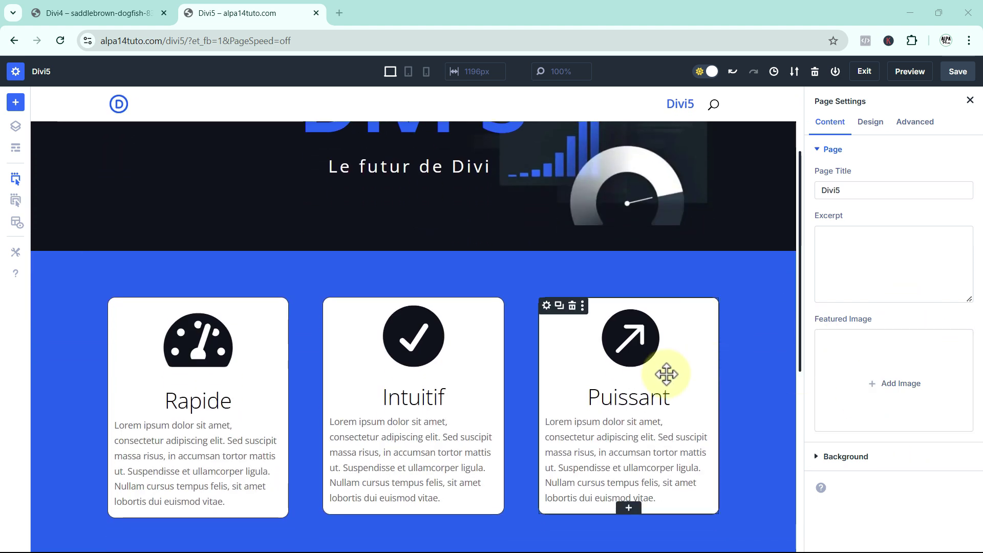
{"action": "left_click", "coordinate": [667, 373]}
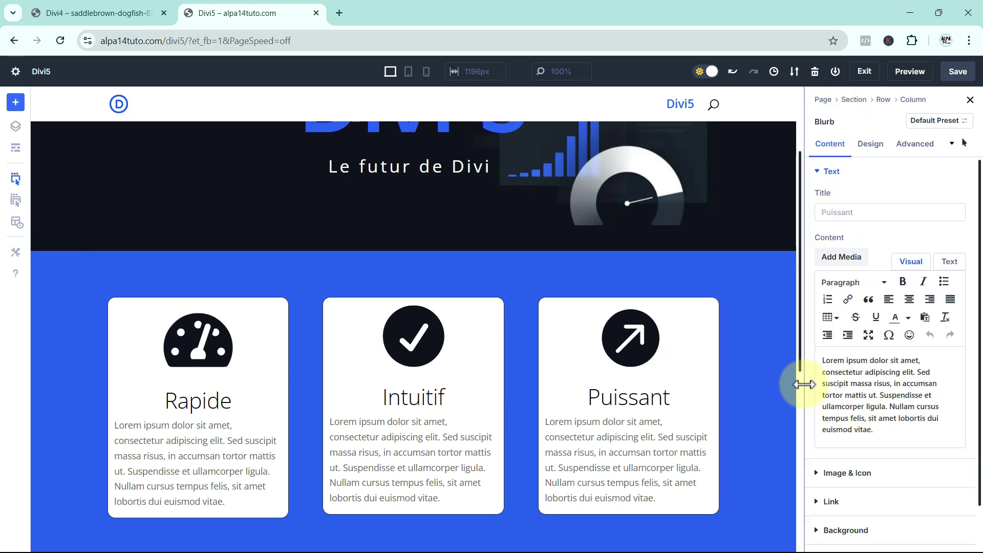
{"action": "left_click", "coordinate": [751, 284]}
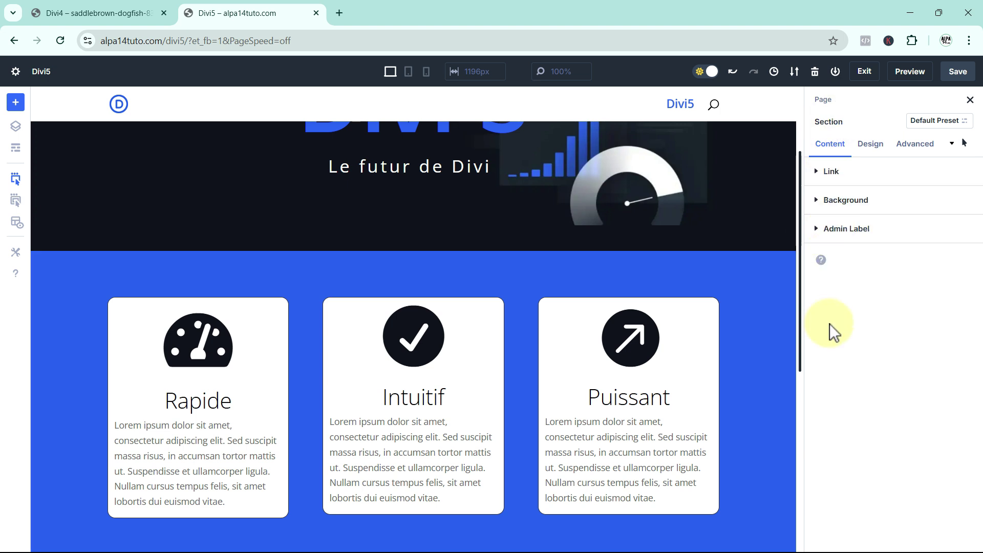
{"action": "left_click", "coordinate": [472, 362]}
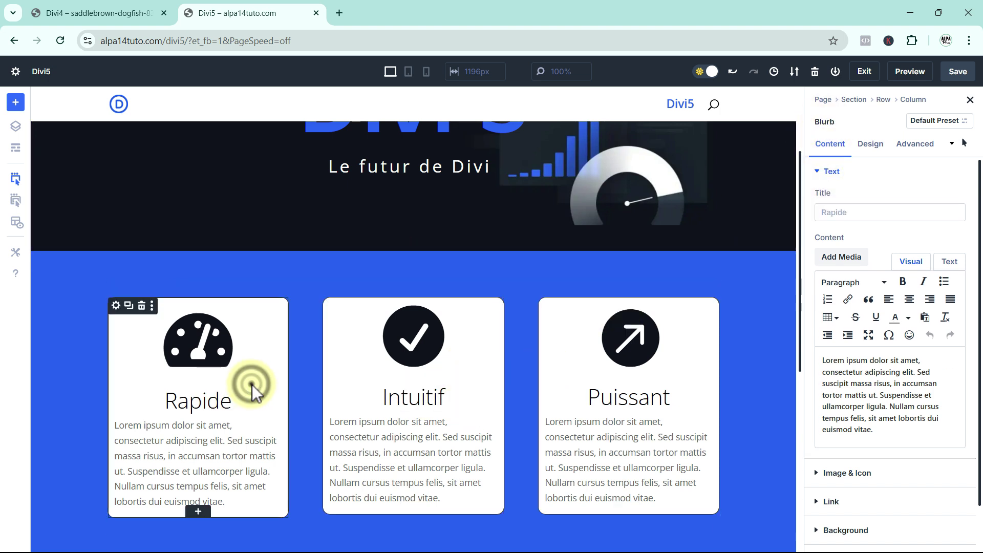
{"action": "left_click", "coordinate": [169, 272]}
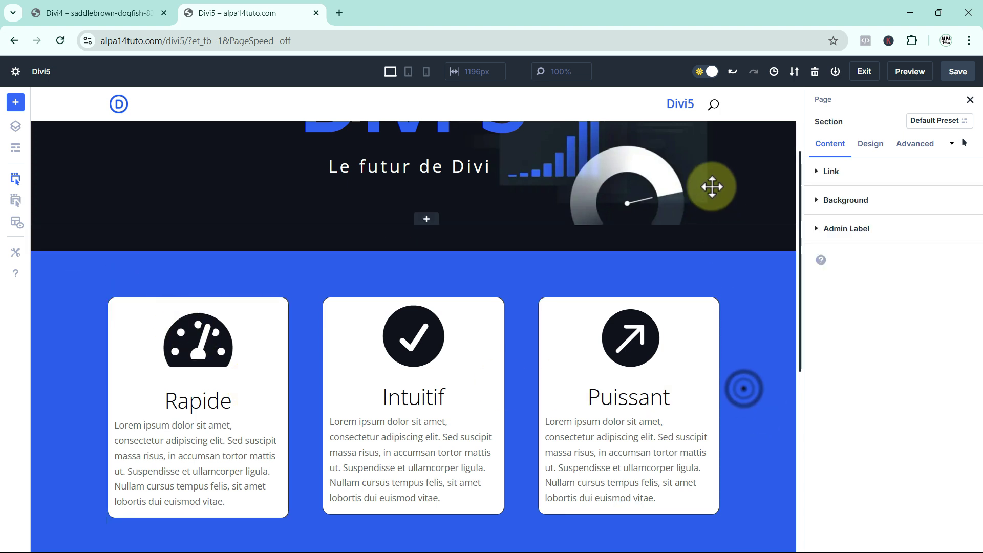
Step: View the settings of the Divi5 page's Fullwidth Header and of the row holding the three blurbs
{"action": "scroll", "coordinate": [713, 204], "scroll_direction": "up", "scroll_amount": 3}
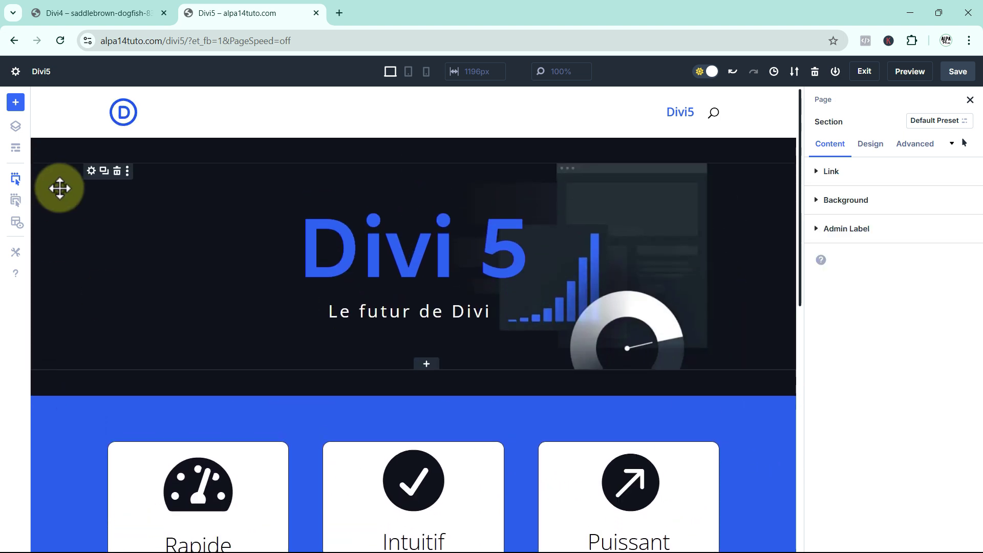
{"action": "left_click", "coordinate": [57, 196]}
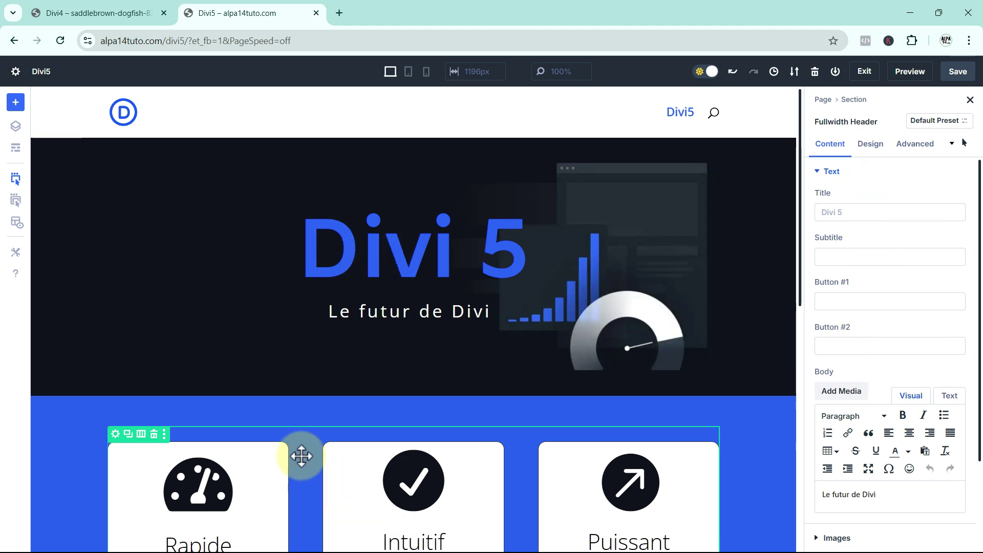
{"action": "left_click", "coordinate": [297, 439]}
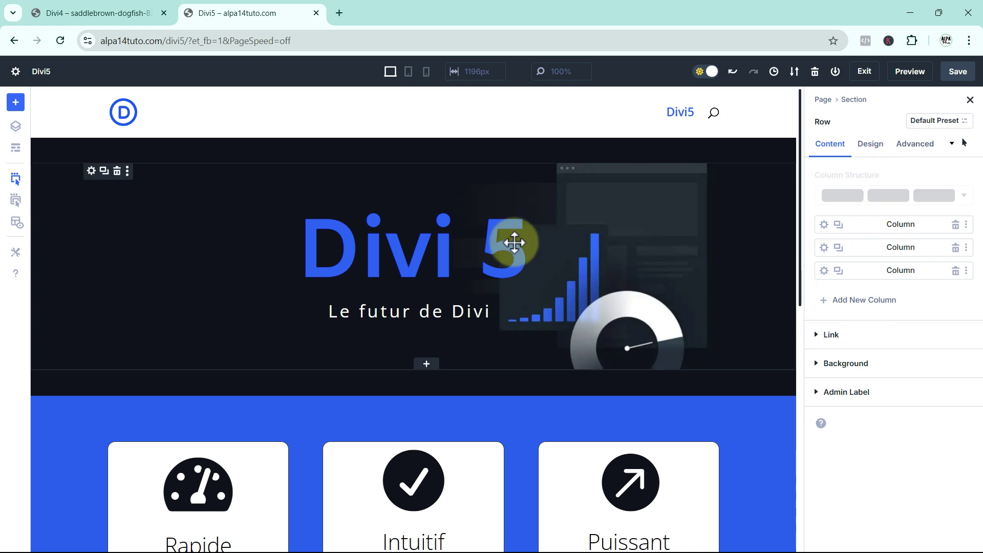
Step: On the Divi4 page, view the module settings of the Rapide and Puissant blurbs, accepting and closing each
{"action": "left_click", "coordinate": [85, 12]}
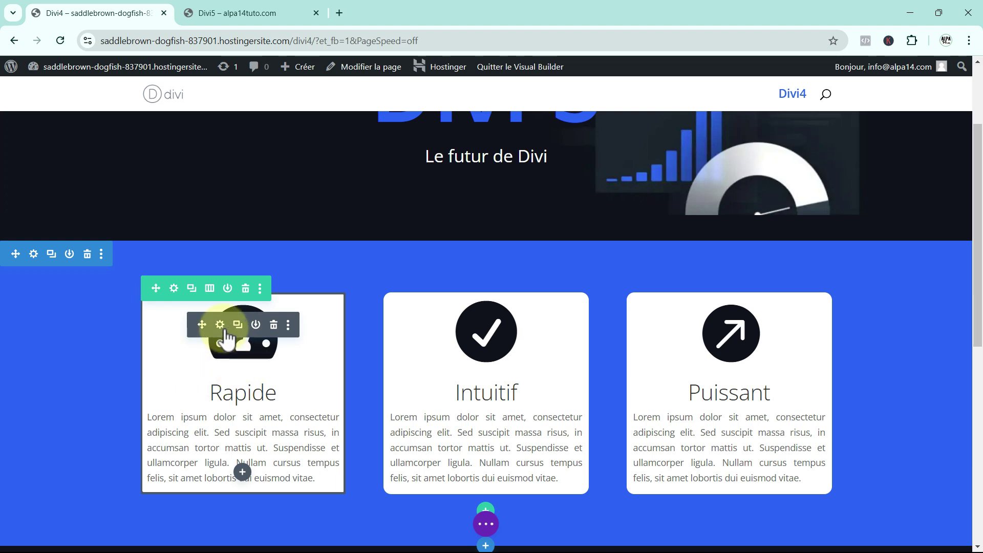
{"action": "left_click", "coordinate": [220, 324]}
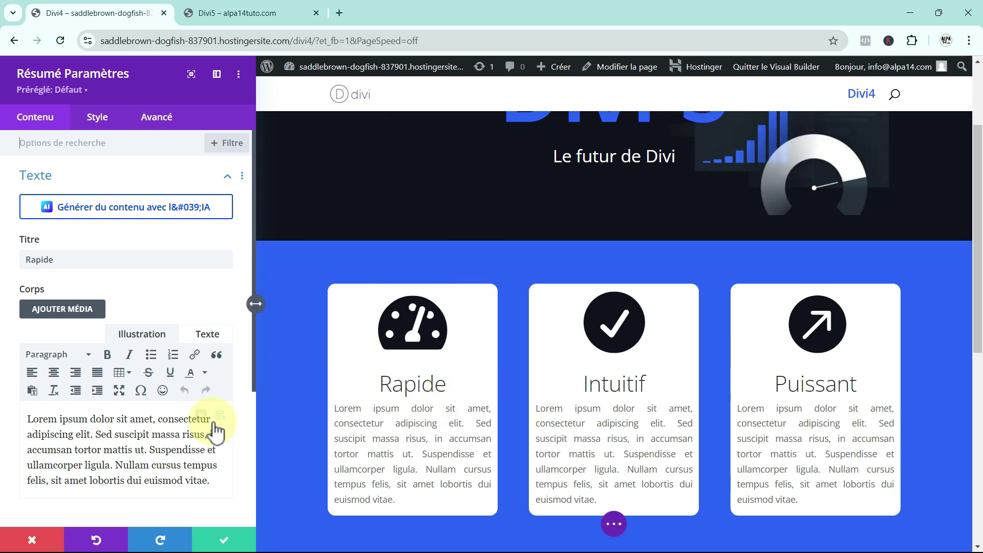
{"action": "left_click", "coordinate": [222, 539]}
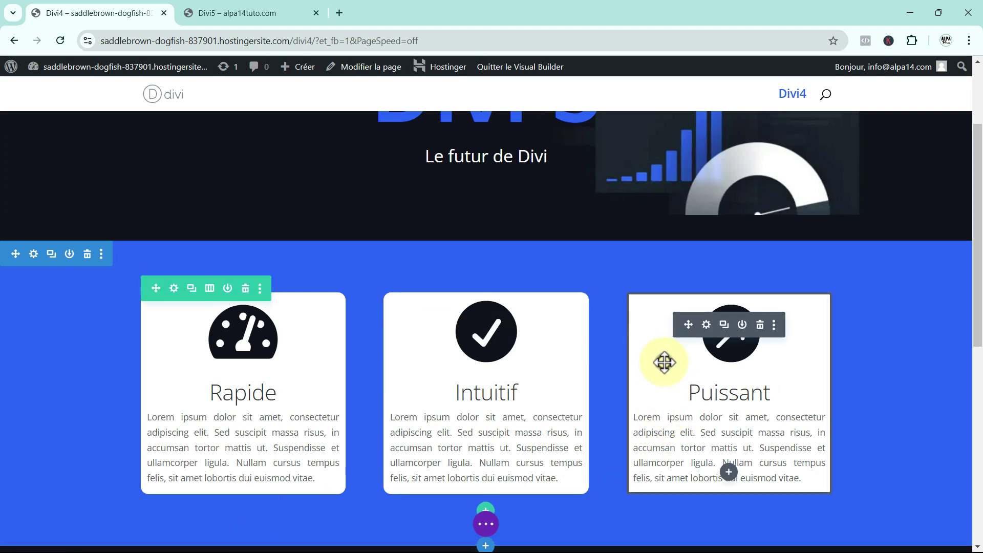
{"action": "left_click", "coordinate": [707, 324]}
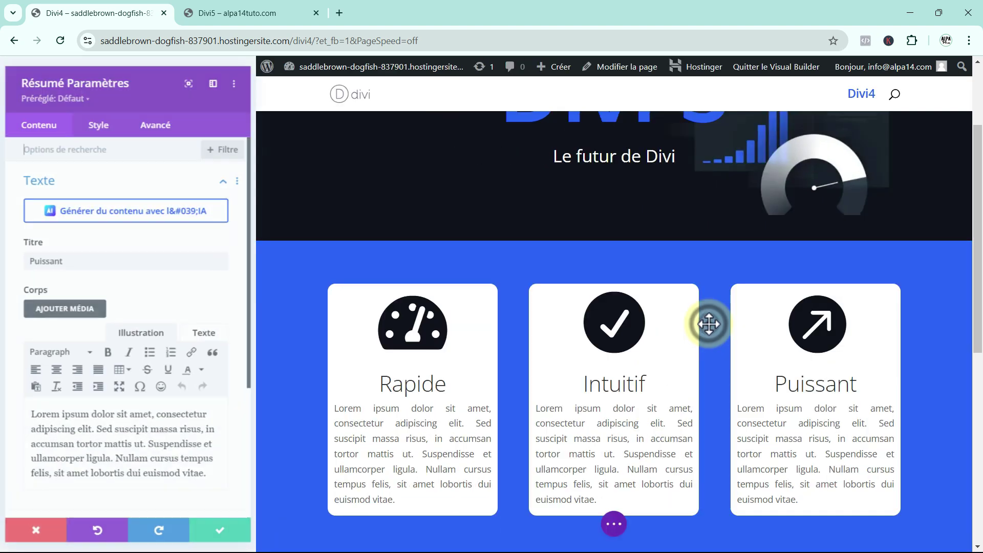
{"action": "left_click", "coordinate": [216, 538]}
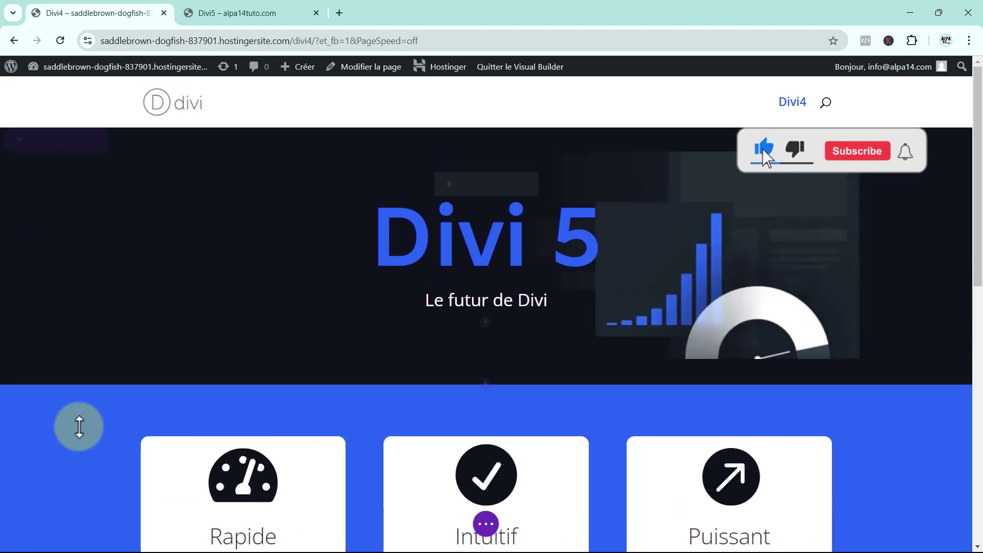
{"action": "scroll", "coordinate": [413, 365], "scroll_direction": "down", "scroll_amount": 2}
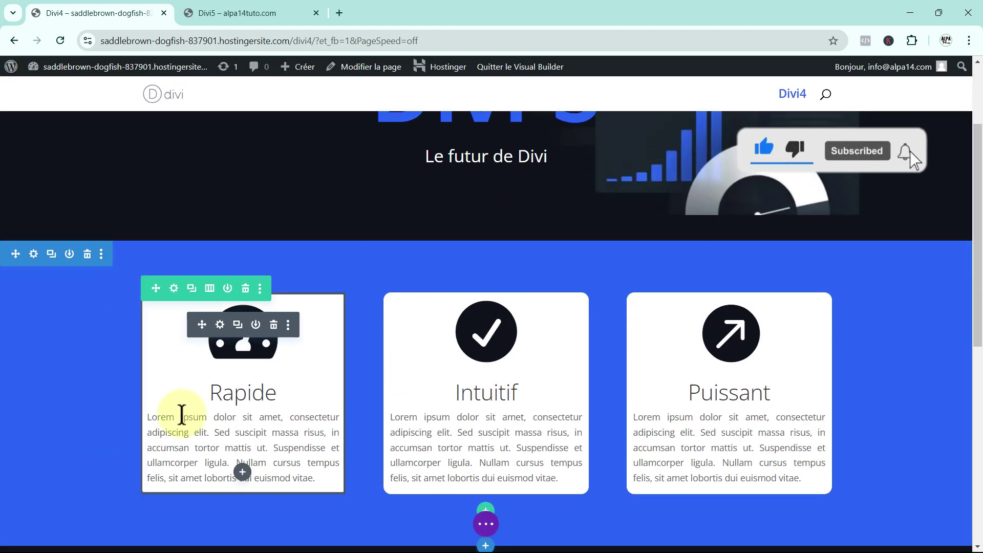
Step: On the Divi5 page, view in turn the settings of the Fullwidth Header, the blurb cards and the blue section
{"action": "left_click", "coordinate": [213, 13]}
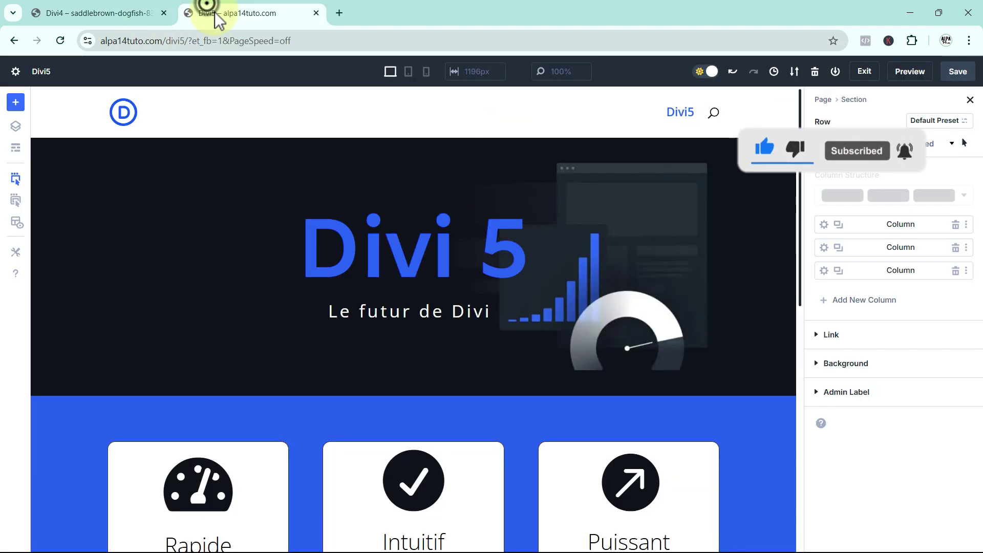
{"action": "left_click", "coordinate": [259, 288]}
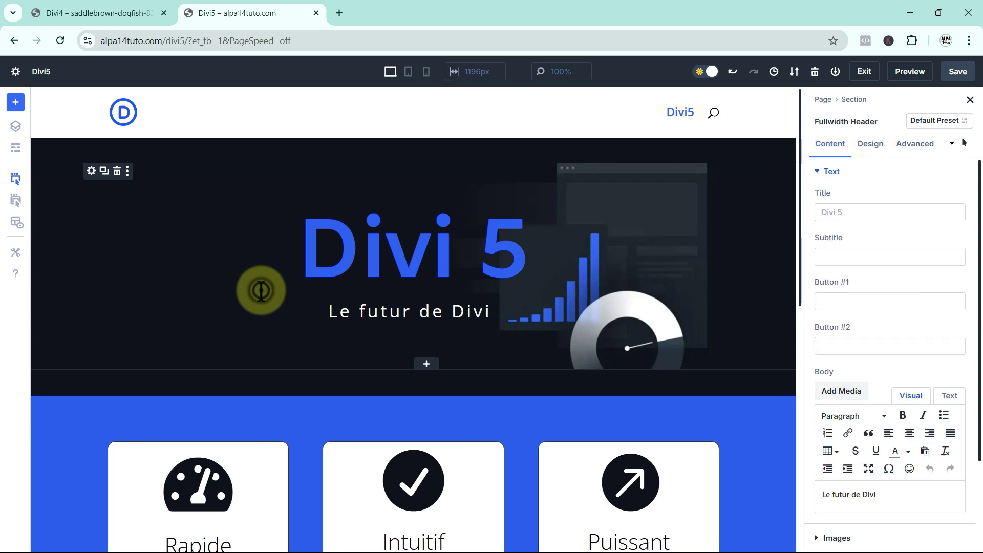
{"action": "left_click", "coordinate": [571, 477]}
{"action": "left_click", "coordinate": [467, 483]}
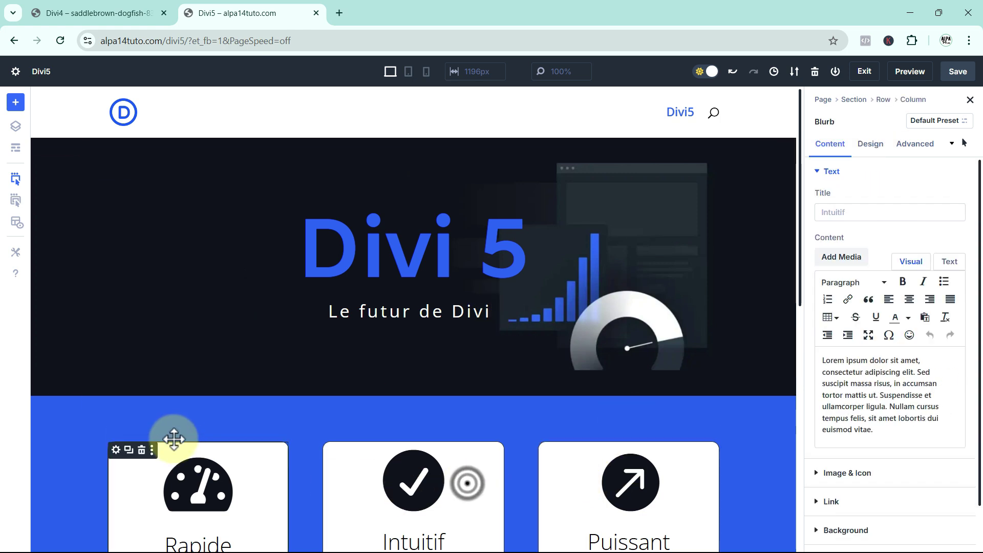
{"action": "left_click", "coordinate": [80, 424]}
{"action": "left_click", "coordinate": [460, 418]}
{"action": "left_click", "coordinate": [509, 336]}
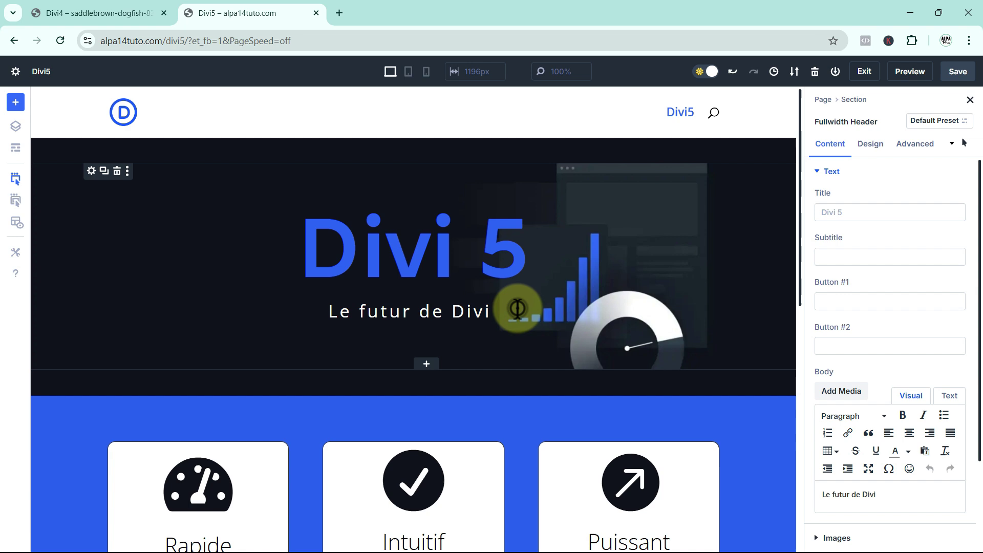
{"action": "left_click", "coordinate": [256, 249]}
{"action": "left_click", "coordinate": [674, 480]}
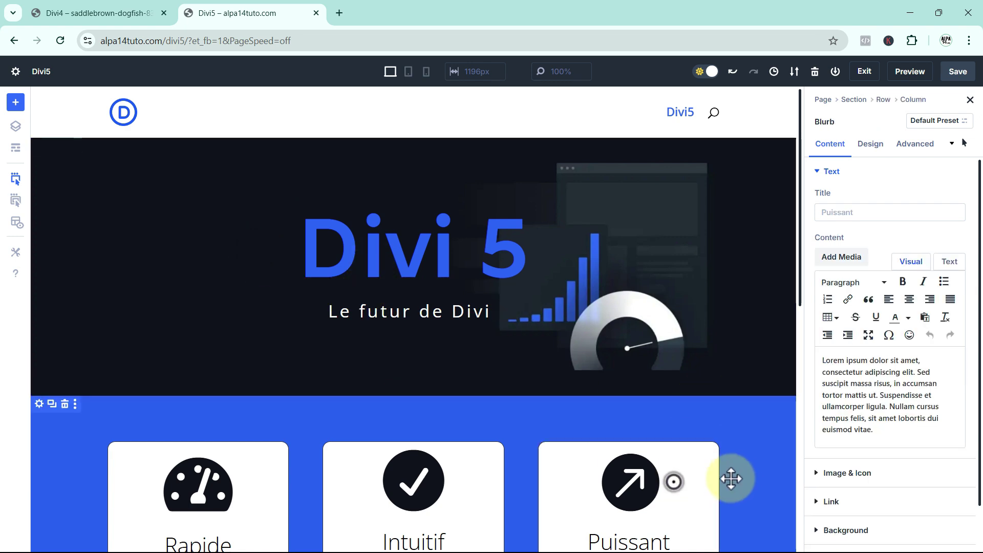
Step: View the settings of a Divi5 blurb card, then of its parent row and parent section
{"action": "scroll", "coordinate": [520, 430], "scroll_direction": "down", "scroll_amount": 3}
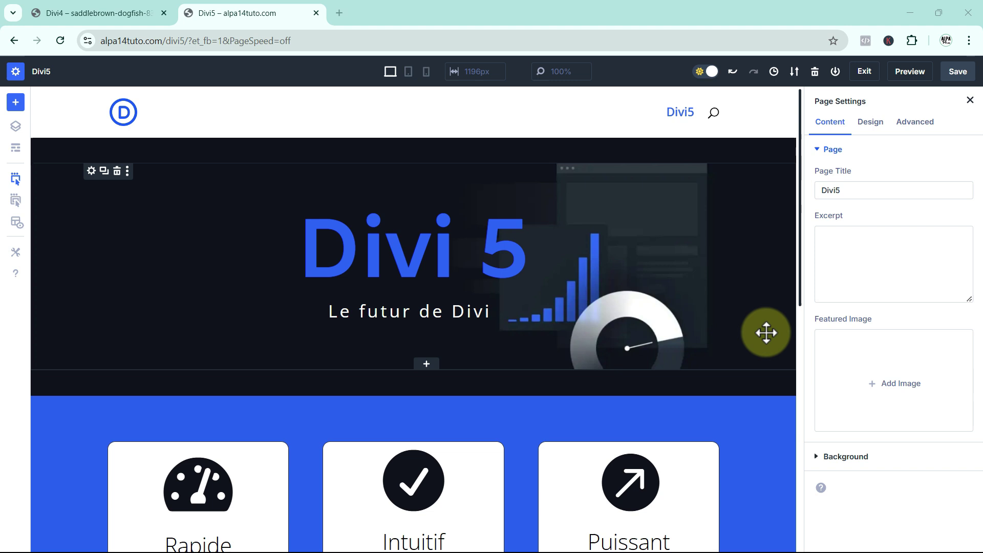
{"action": "scroll", "coordinate": [754, 302], "scroll_direction": "down", "scroll_amount": 1}
{"action": "scroll", "coordinate": [754, 303], "scroll_direction": "down", "scroll_amount": 1}
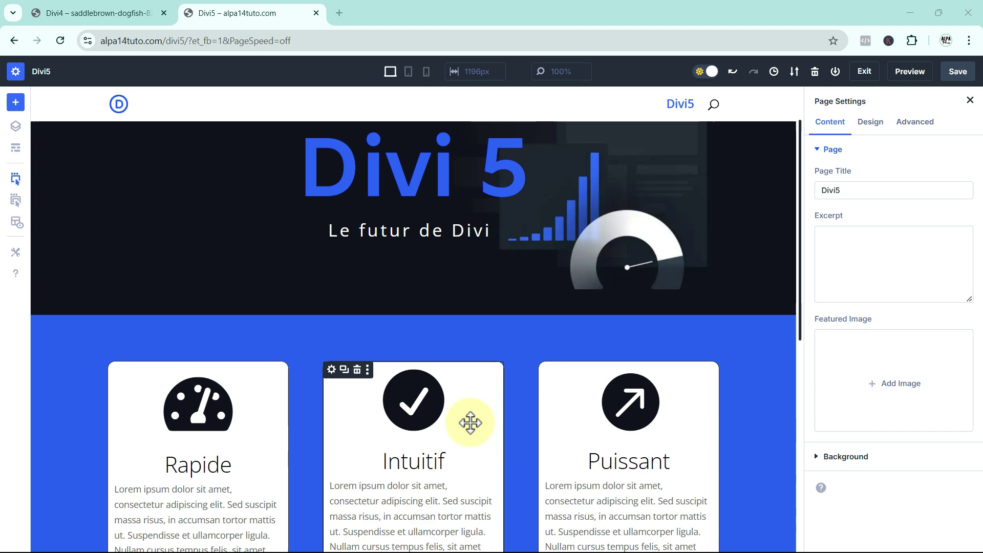
{"action": "left_click", "coordinate": [456, 426]}
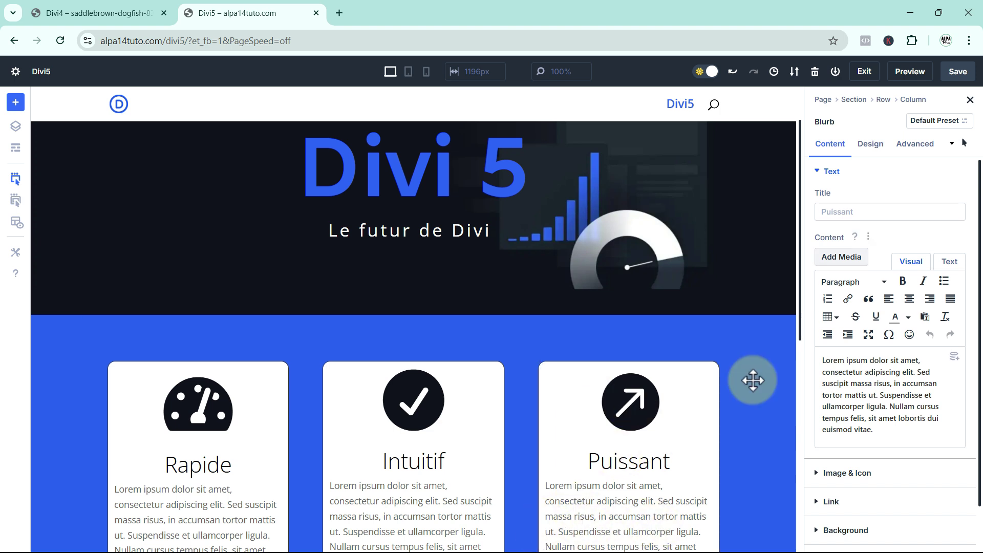
{"action": "left_click", "coordinate": [886, 102]}
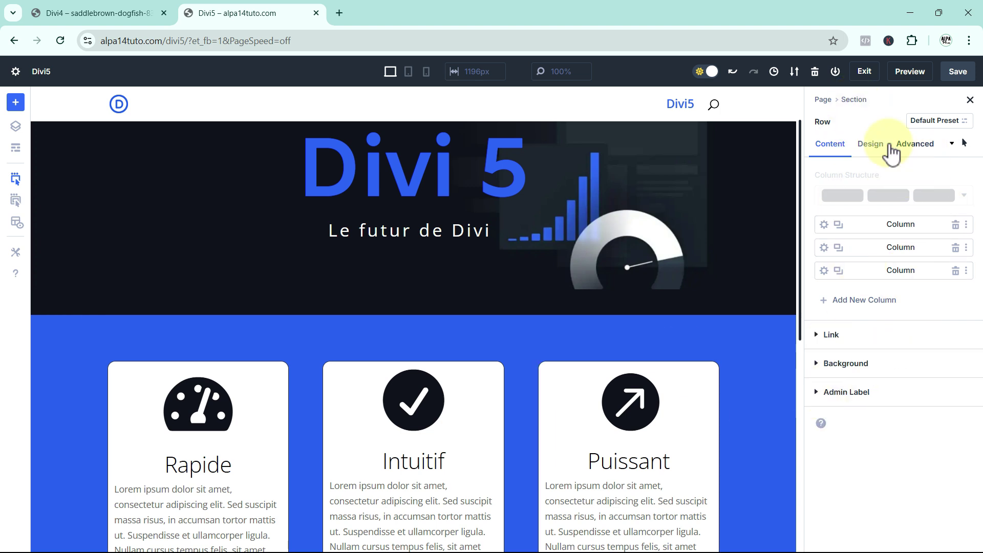
{"action": "left_click", "coordinate": [853, 103]}
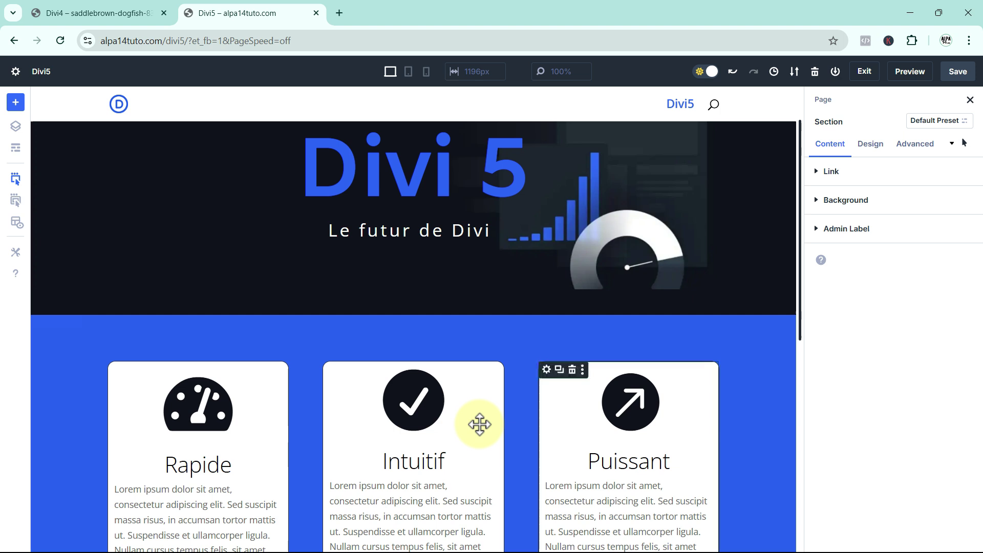
{"action": "left_click", "coordinate": [237, 447]}
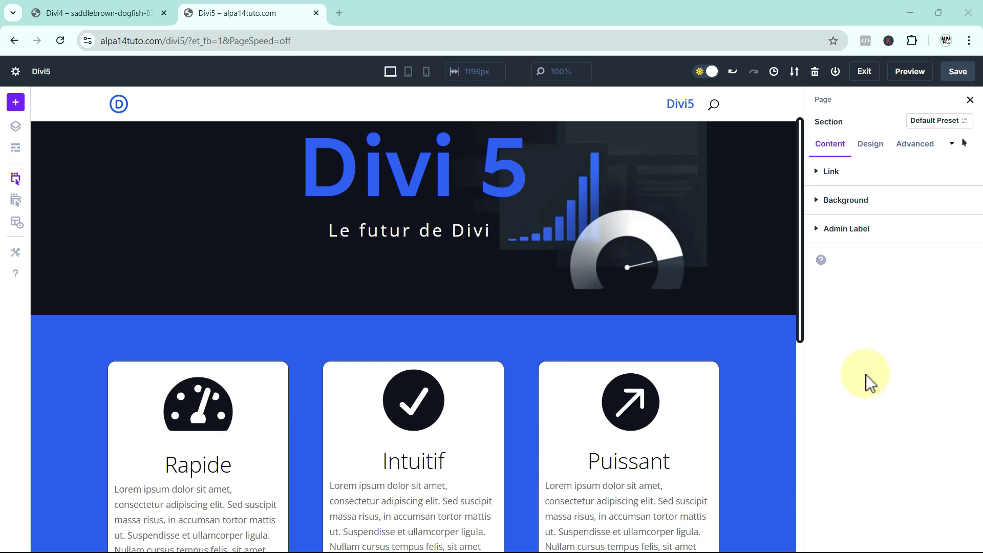
Step: Toggle the Divi5 builder interface to dark mode, back to light, and to dark again
{"action": "left_click", "coordinate": [698, 73]}
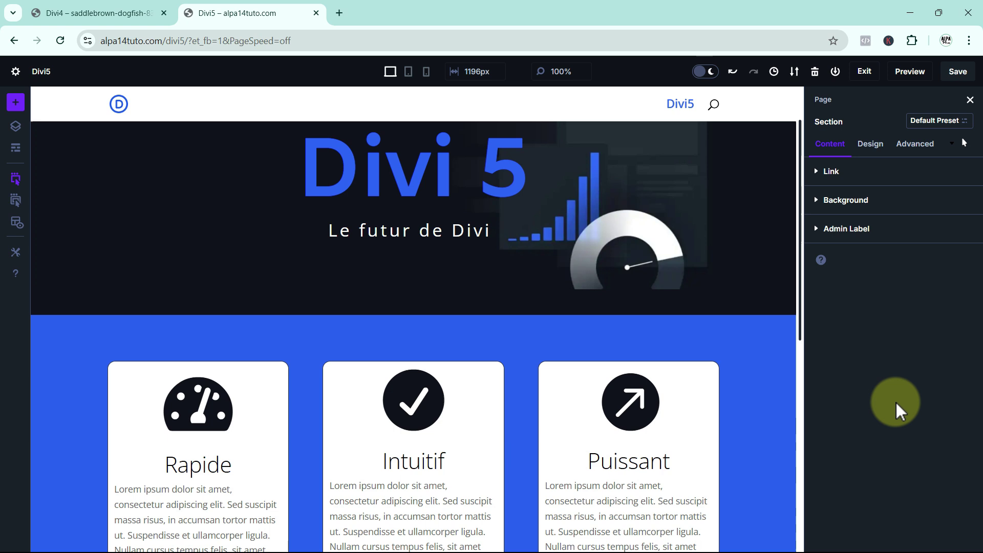
{"action": "left_click", "coordinate": [713, 73]}
{"action": "left_click", "coordinate": [713, 72]}
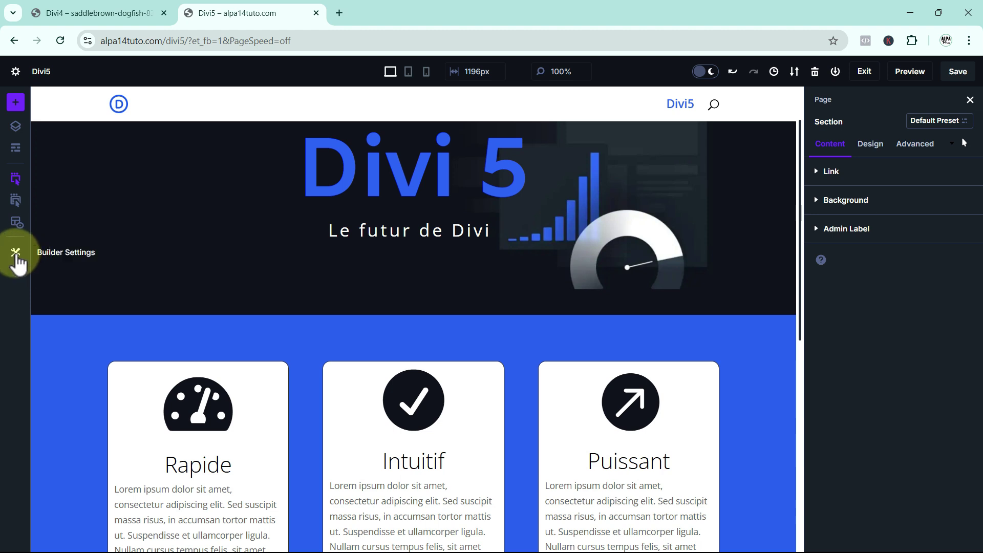
Step: In the builder settings, set the interface mode to Light and the color scheme to Orange
{"action": "left_click", "coordinate": [15, 252]}
{"action": "scroll", "coordinate": [106, 228], "scroll_direction": "down", "scroll_amount": 5}
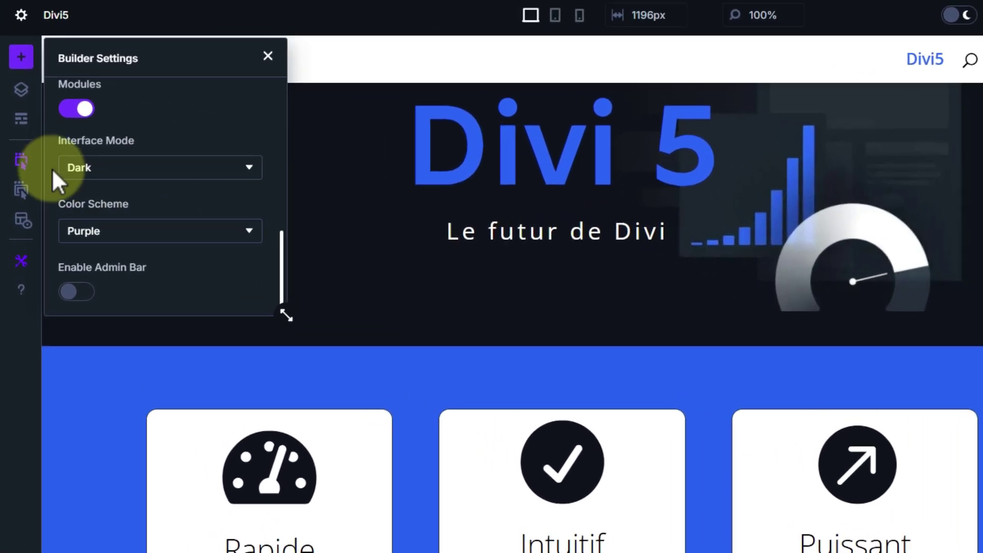
{"action": "left_click", "coordinate": [243, 170]}
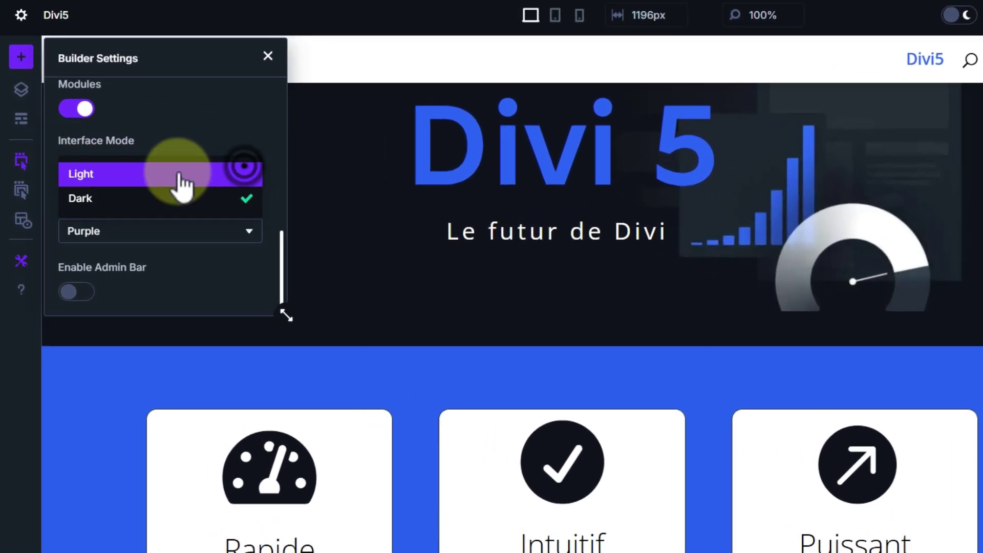
{"action": "left_click", "coordinate": [120, 166]}
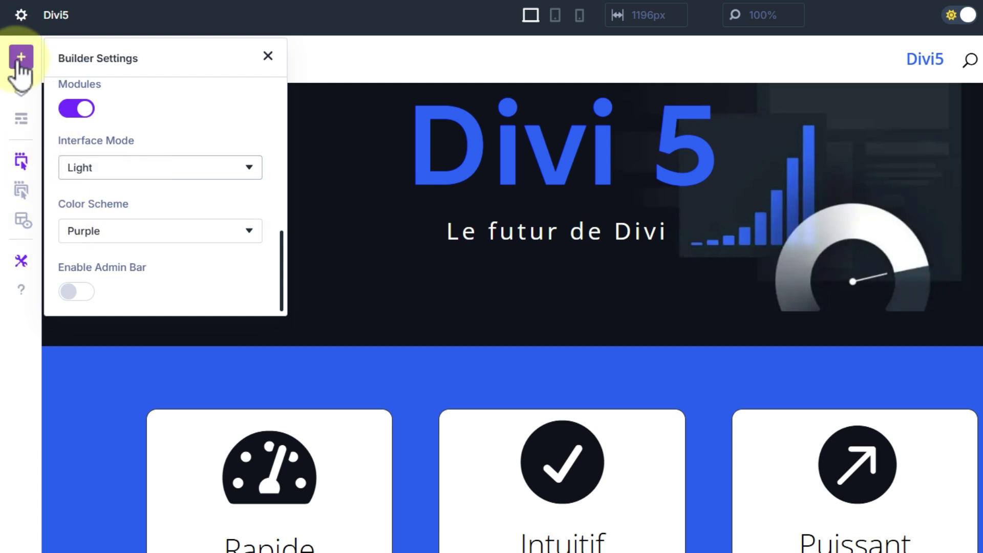
{"action": "left_click", "coordinate": [246, 229]}
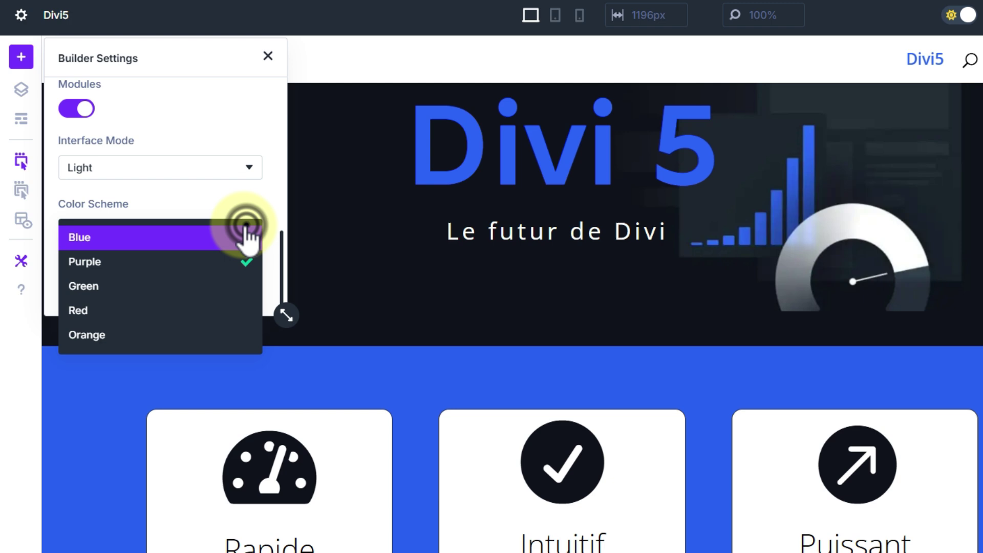
{"action": "left_click", "coordinate": [113, 332]}
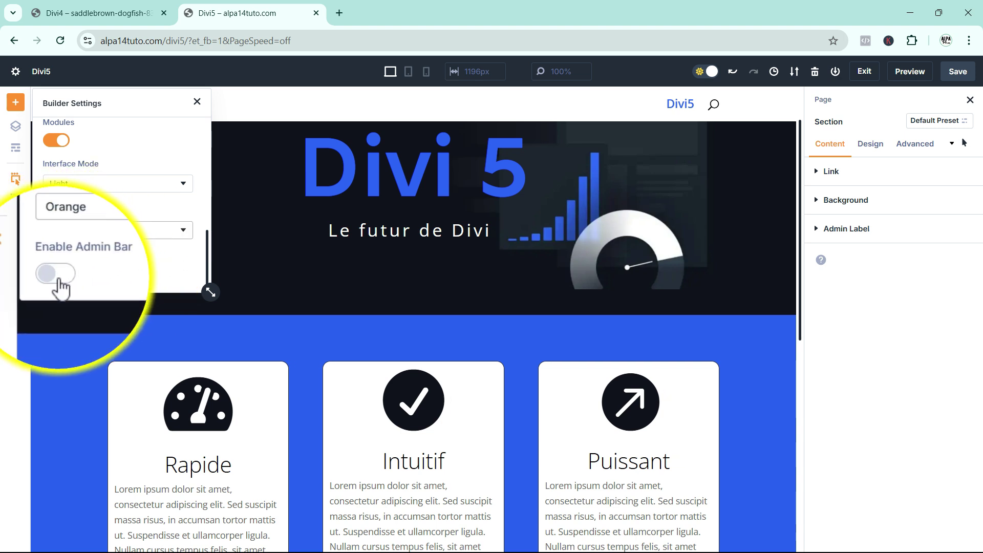
Step: Enable the WordPress admin bar in the builder settings, look over its entries, and disable it again
{"action": "left_click", "coordinate": [57, 275]}
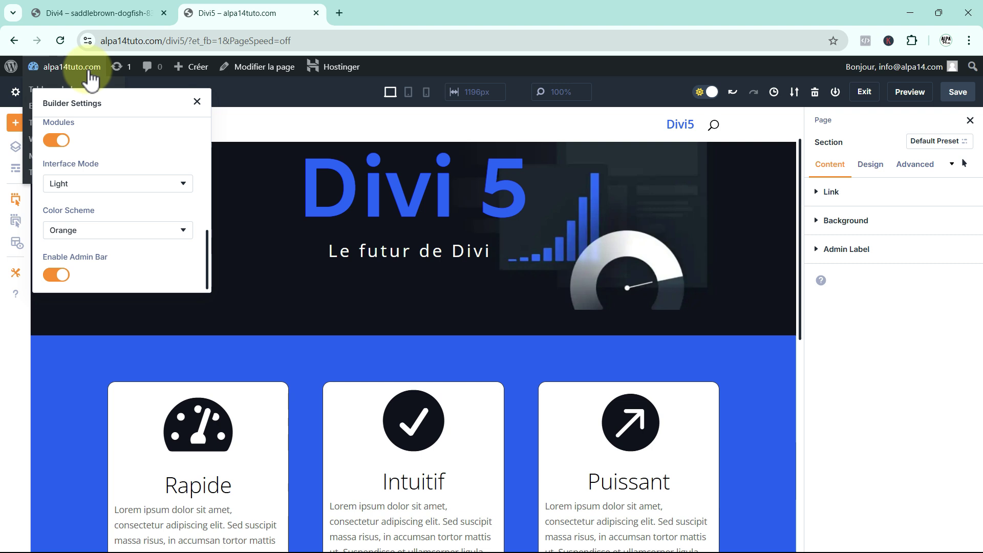
{"action": "mouse_move", "coordinate": [174, 72]}
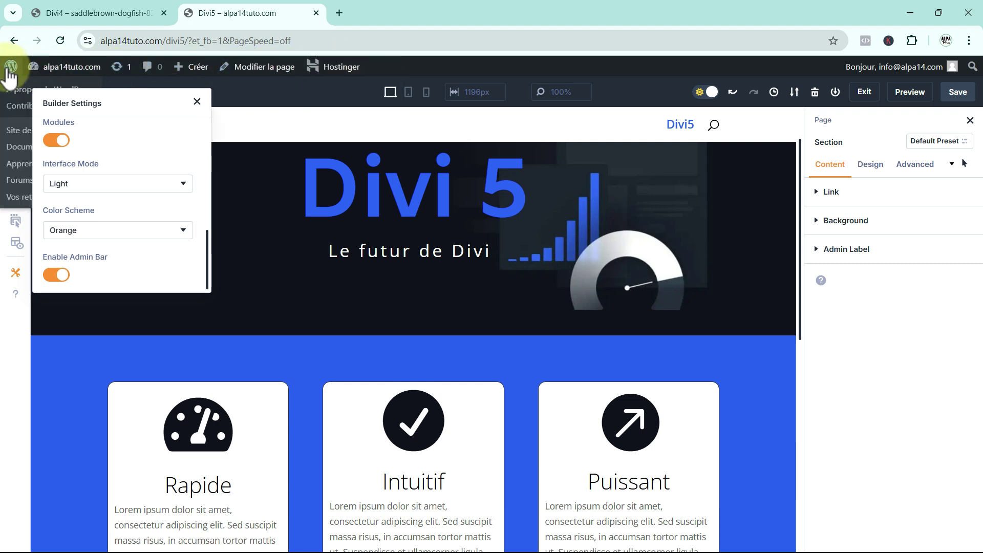
{"action": "left_click", "coordinate": [55, 275]}
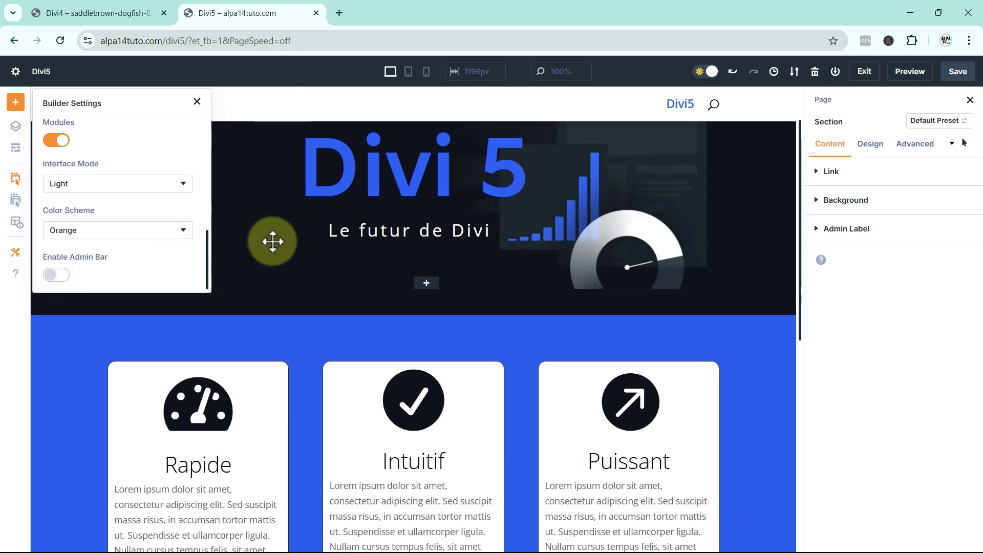
Step: Switch between the Divi4 and Divi5 pages to compare their builder controls, finishing on the Divi4 page
{"action": "left_click", "coordinate": [98, 13]}
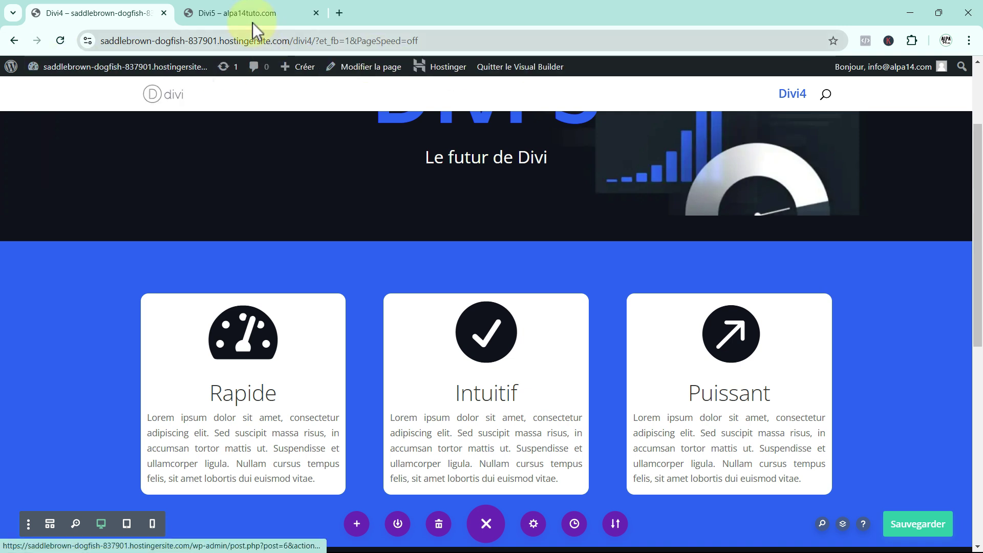
{"action": "left_click", "coordinate": [242, 13]}
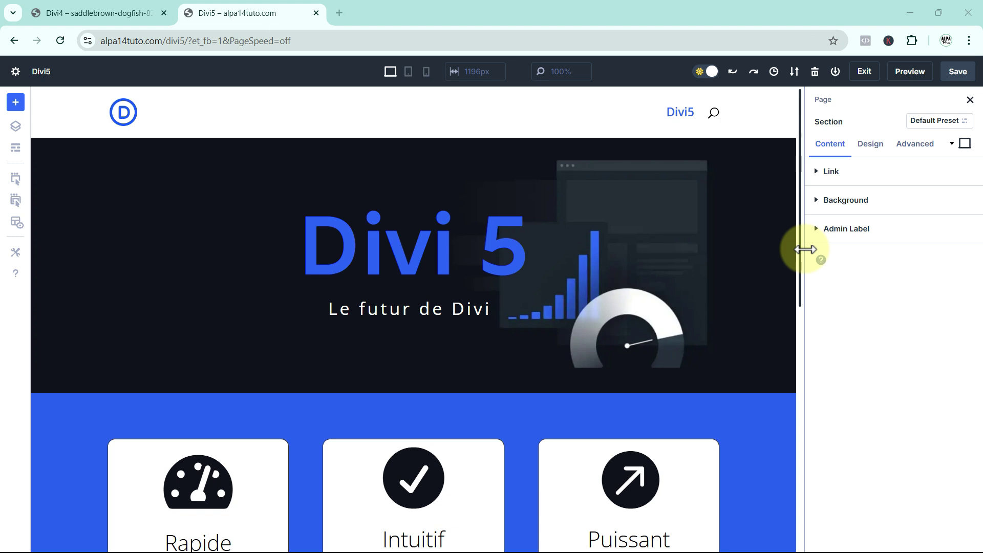
{"action": "left_click", "coordinate": [125, 13]}
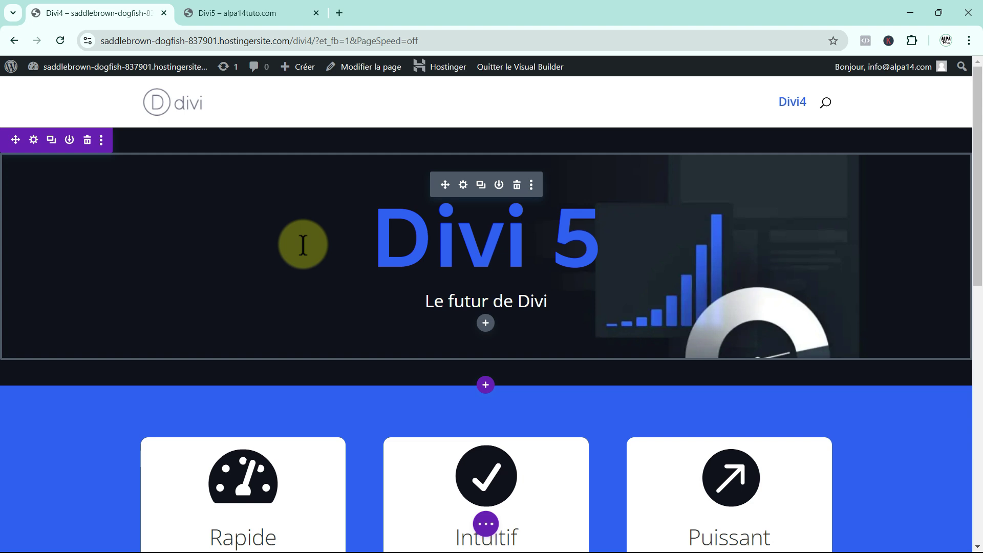
Step: Show the Divi4 page in phone view, with the hero header in sight
{"action": "left_click", "coordinate": [485, 525]}
{"action": "left_click", "coordinate": [152, 523]}
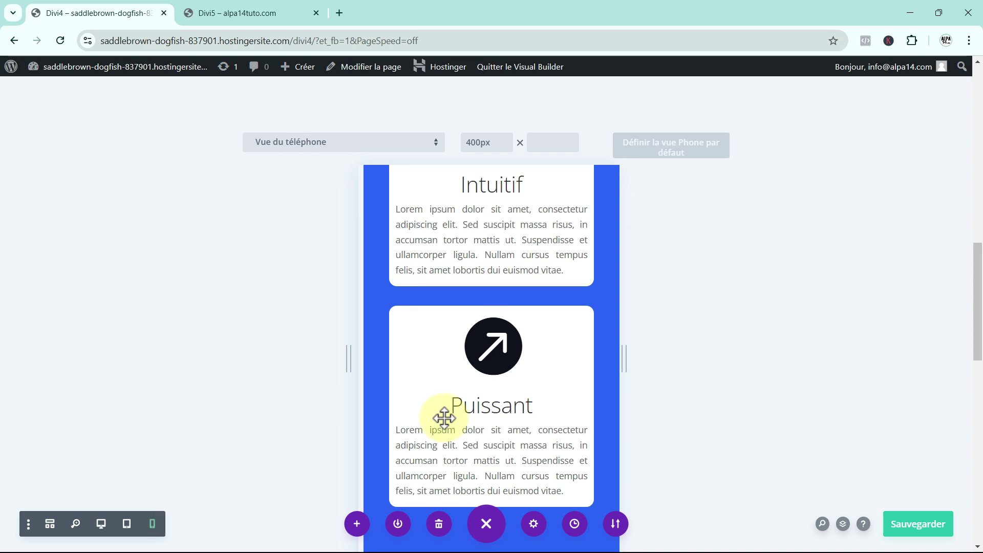
{"action": "scroll", "coordinate": [446, 417], "scroll_direction": "up", "scroll_amount": 15}
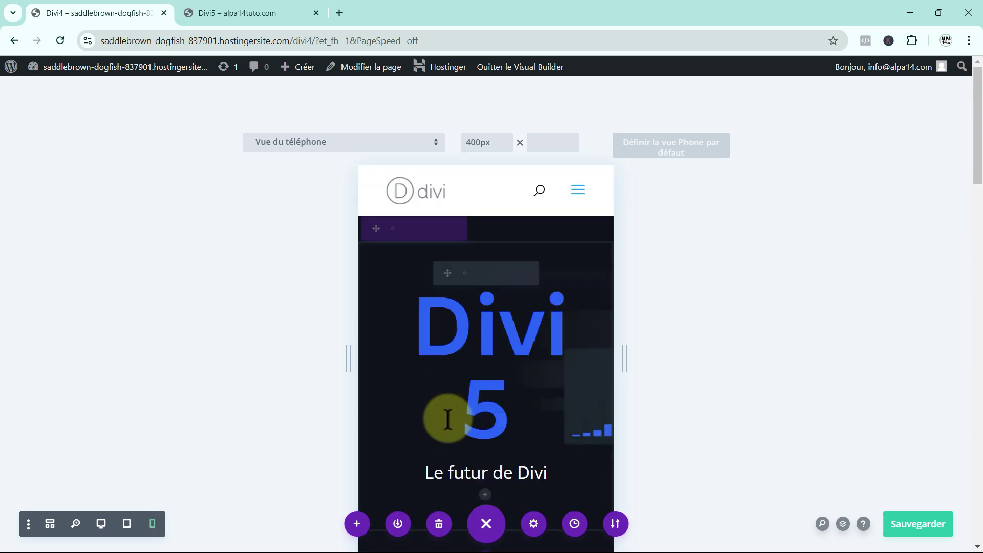
{"action": "scroll", "coordinate": [688, 364], "scroll_direction": "down", "scroll_amount": 1}
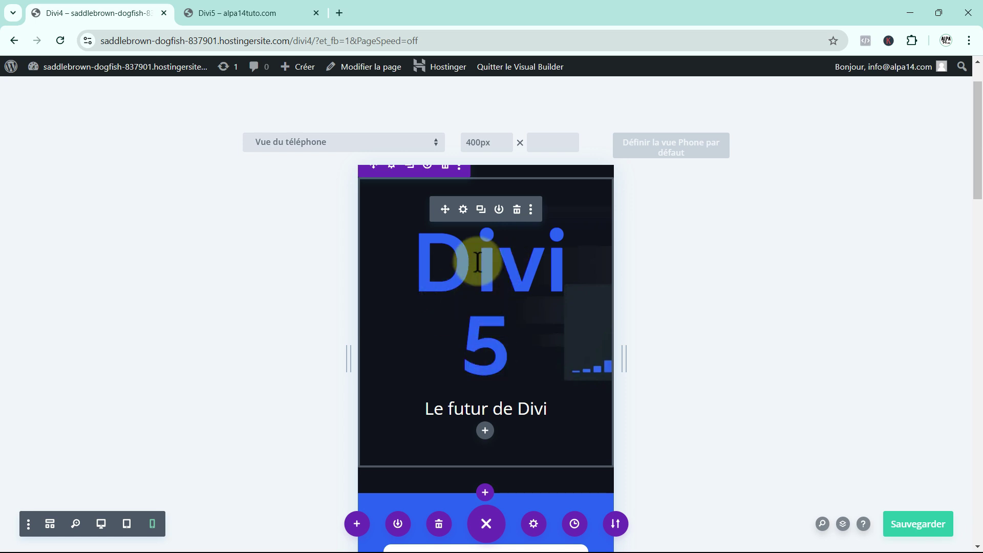
Step: In the Divi4 hero header's title text style, set the phone-specific text size to 79px and the phone-specific text color to yellow
{"action": "left_click", "coordinate": [462, 209]}
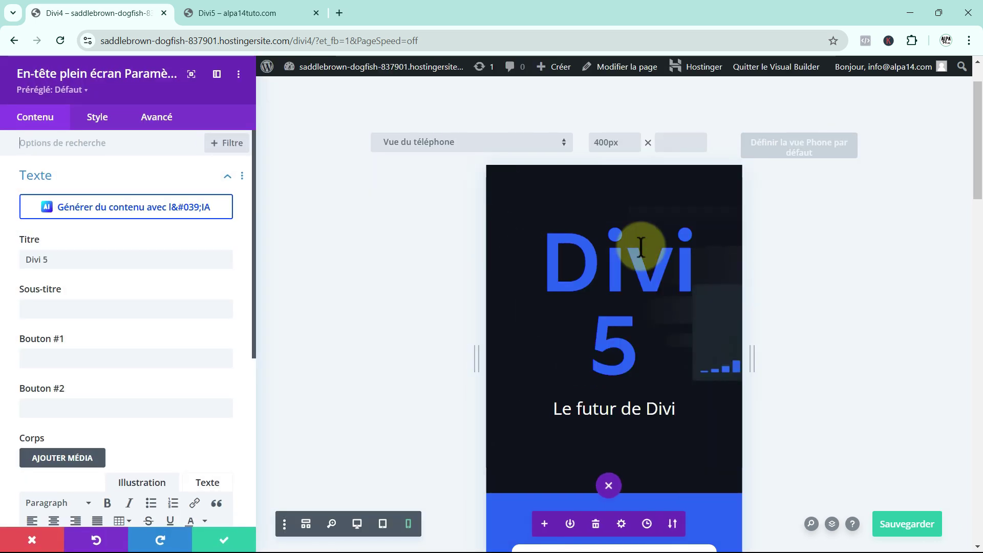
{"action": "left_click", "coordinate": [96, 118]}
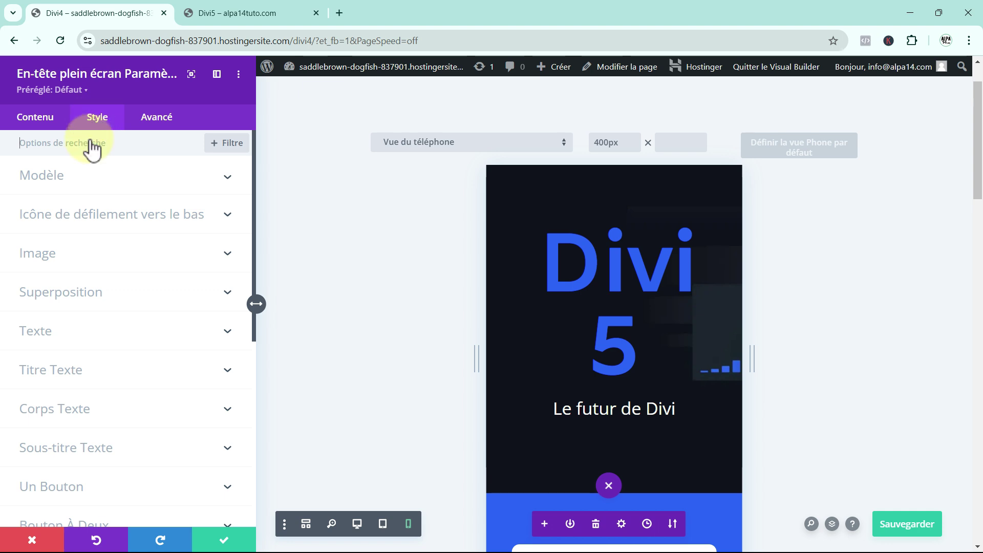
{"action": "left_click", "coordinate": [77, 370]}
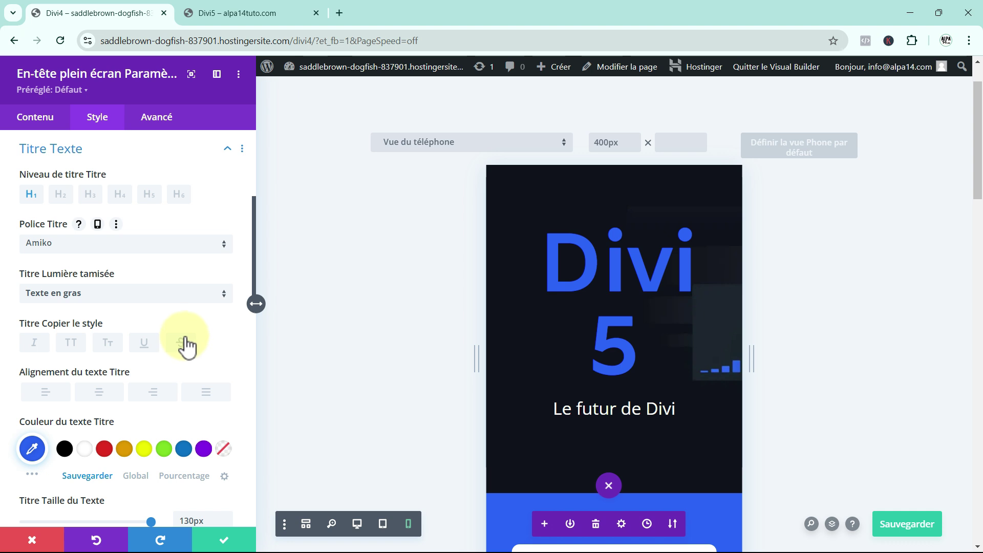
{"action": "scroll", "coordinate": [82, 302], "scroll_direction": "down", "scroll_amount": 2}
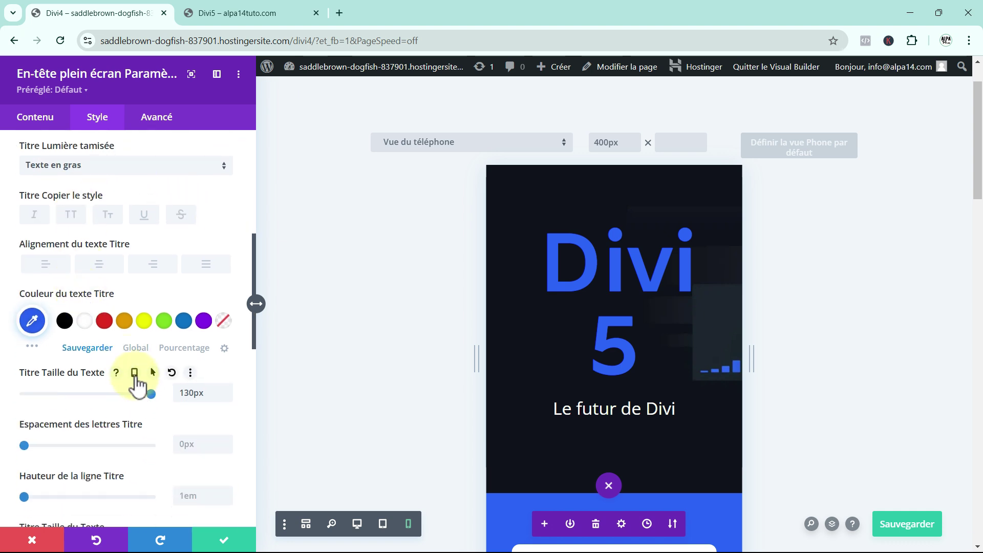
{"action": "left_click", "coordinate": [134, 374]}
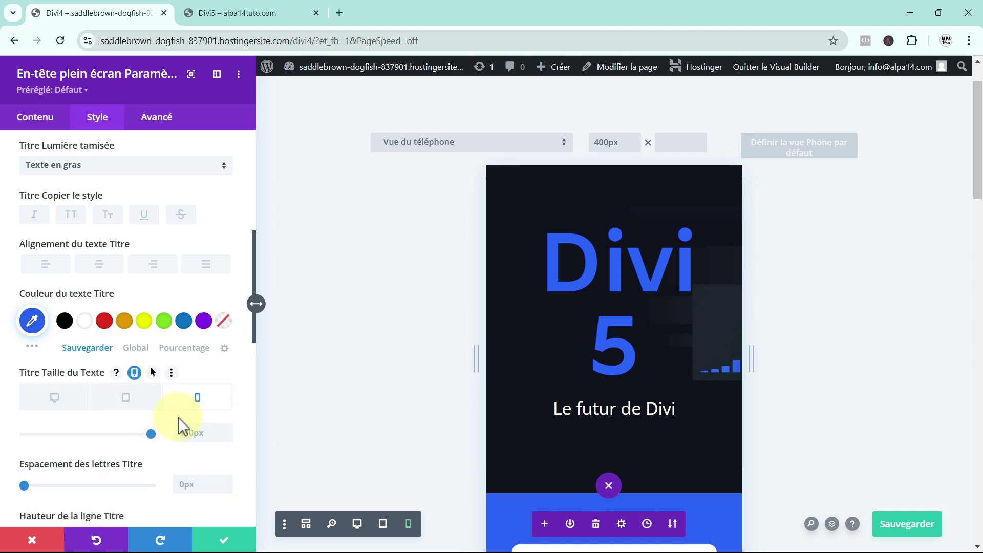
{"action": "left_click_drag", "start_coordinate": [152, 435], "coordinate": [104, 434]}
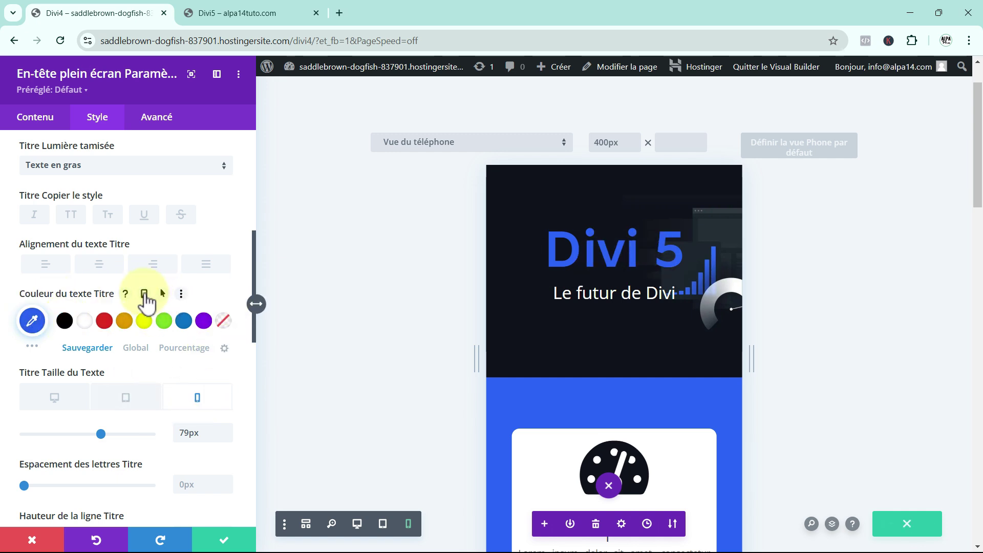
{"action": "left_click", "coordinate": [145, 295]}
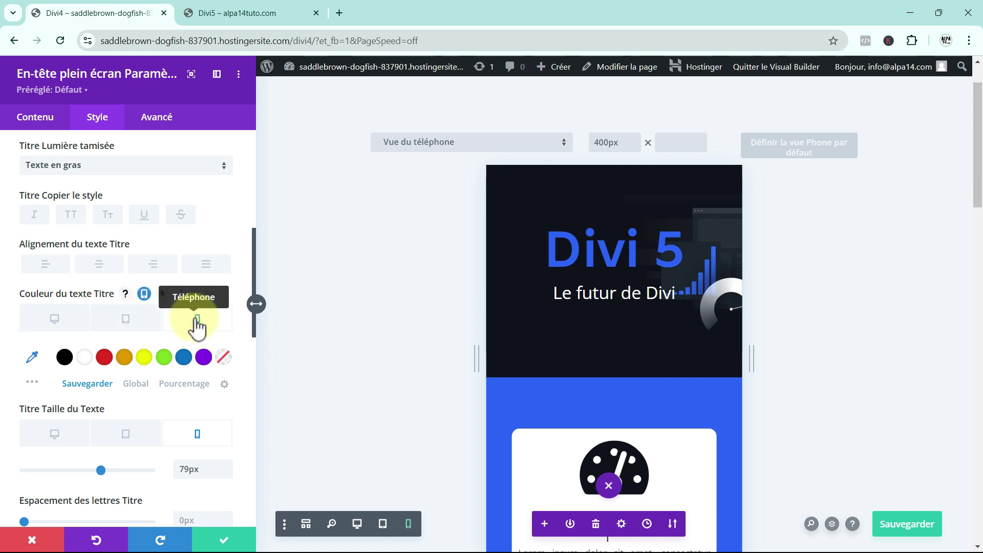
{"action": "left_click", "coordinate": [145, 359]}
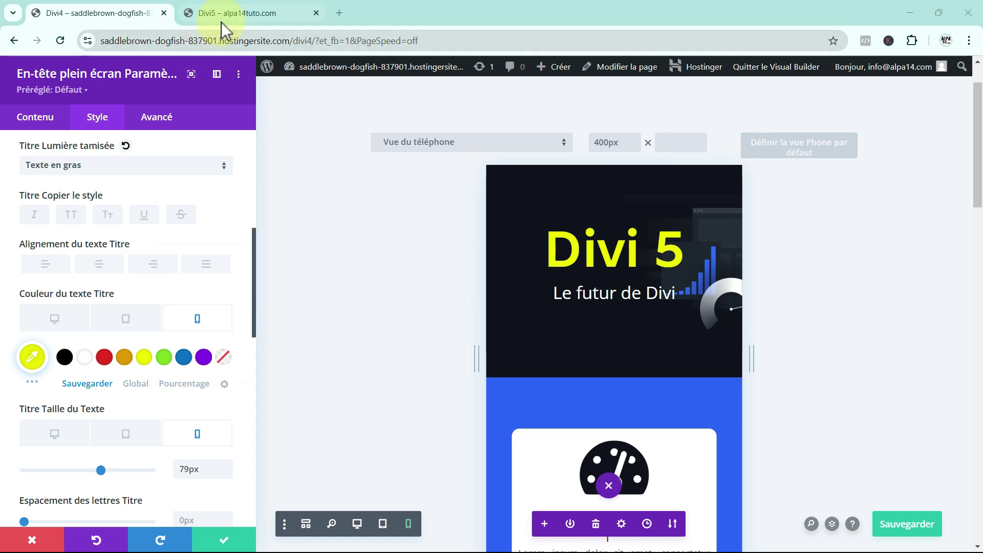
Step: Switch to the Divi5 page and set its editing mode to Phone
{"action": "left_click", "coordinate": [232, 11]}
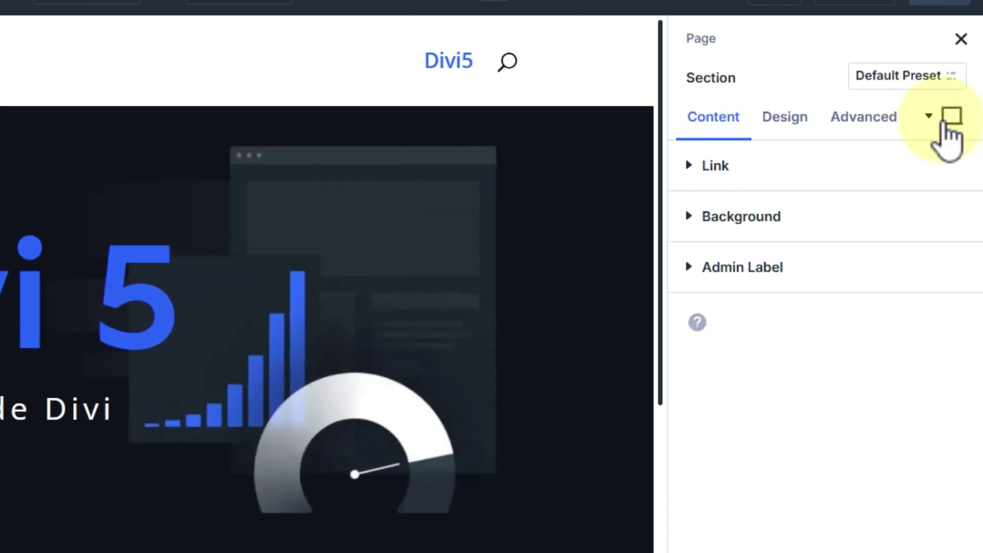
{"action": "left_click", "coordinate": [945, 123]}
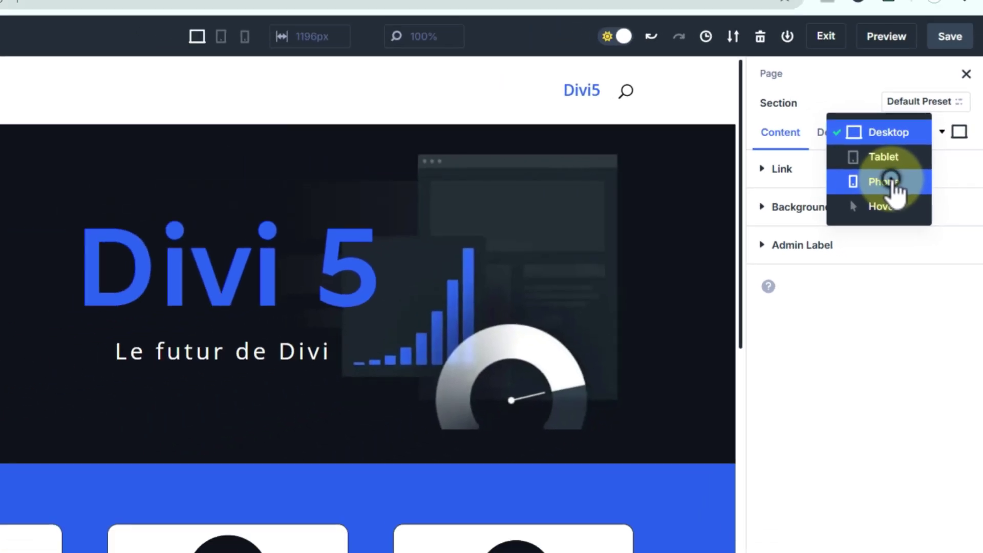
{"action": "left_click", "coordinate": [855, 183]}
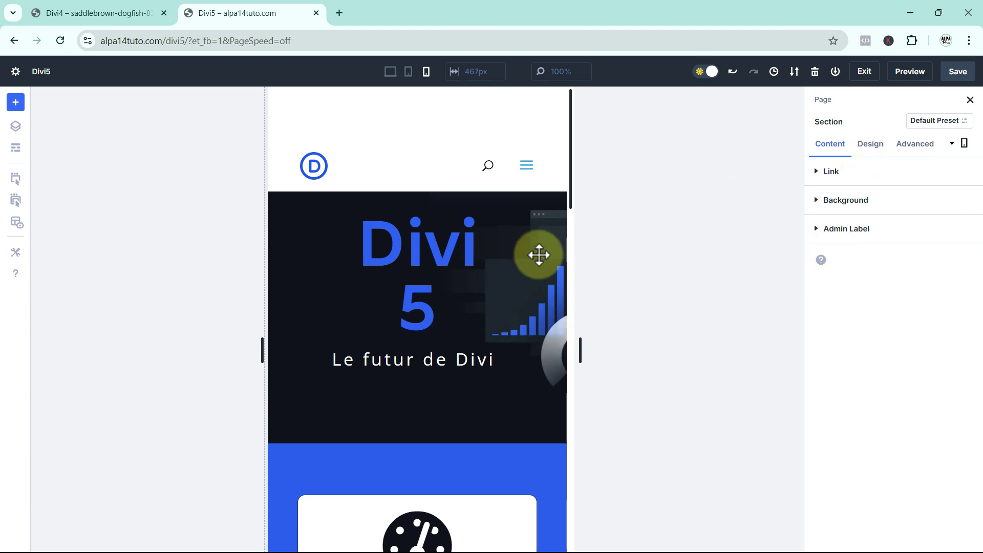
{"action": "left_click", "coordinate": [368, 288]}
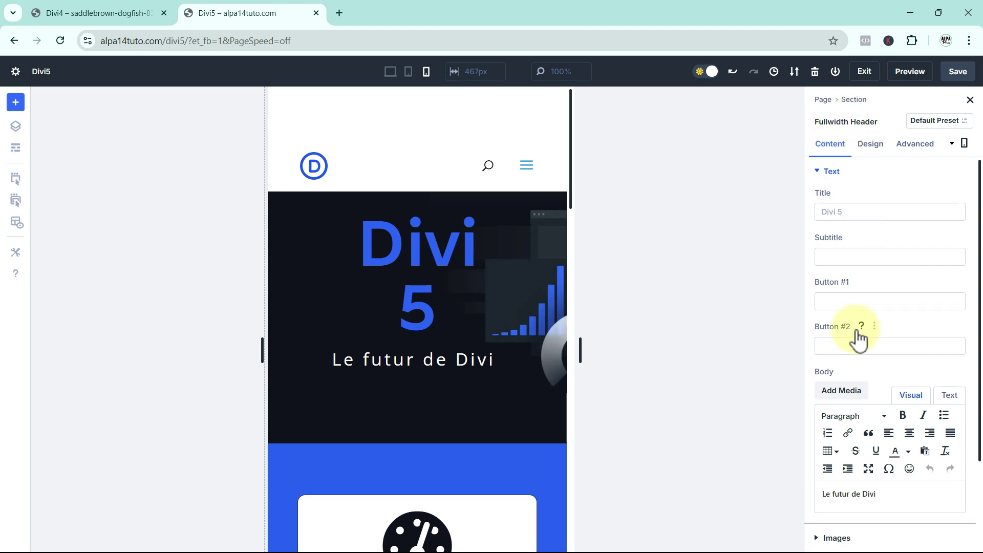
{"action": "left_click", "coordinate": [870, 144]}
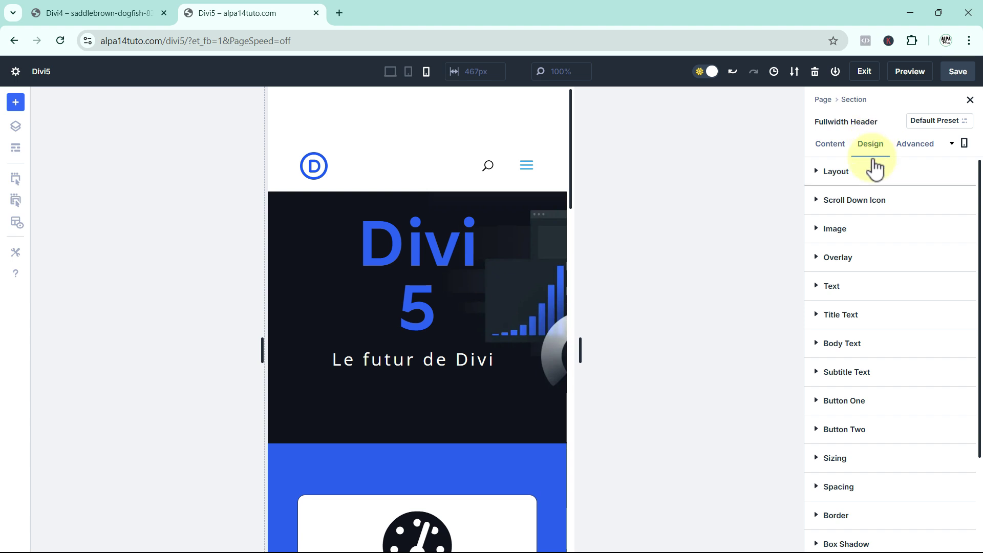
{"action": "left_click", "coordinate": [817, 317]}
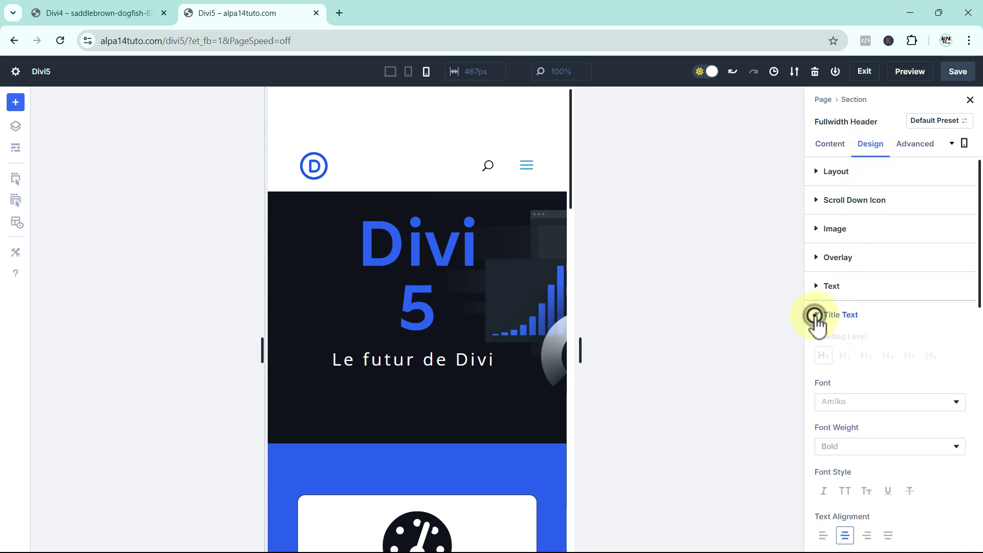
{"action": "scroll", "coordinate": [890, 349], "scroll_direction": "down", "scroll_amount": 4}
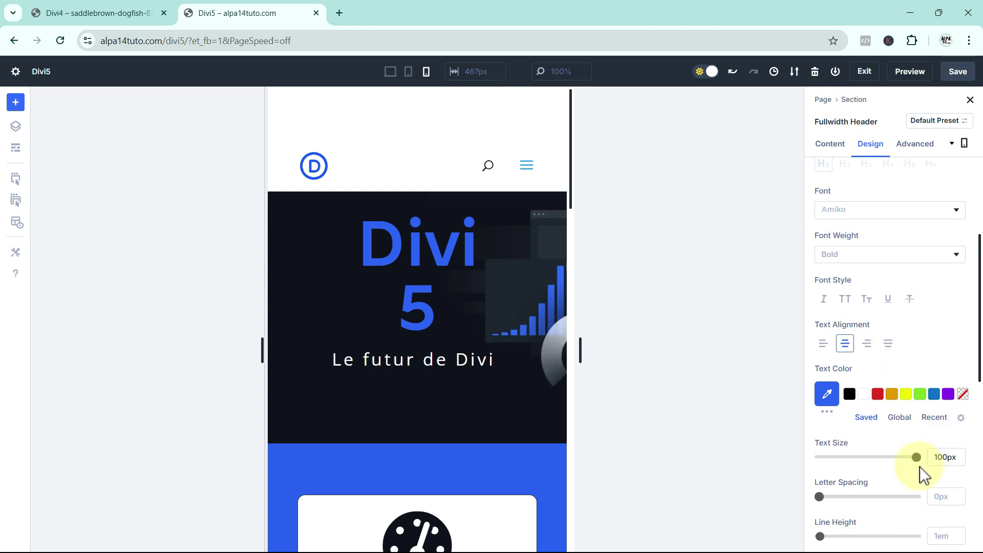
{"action": "left_click_drag", "start_coordinate": [920, 466], "coordinate": [911, 466]}
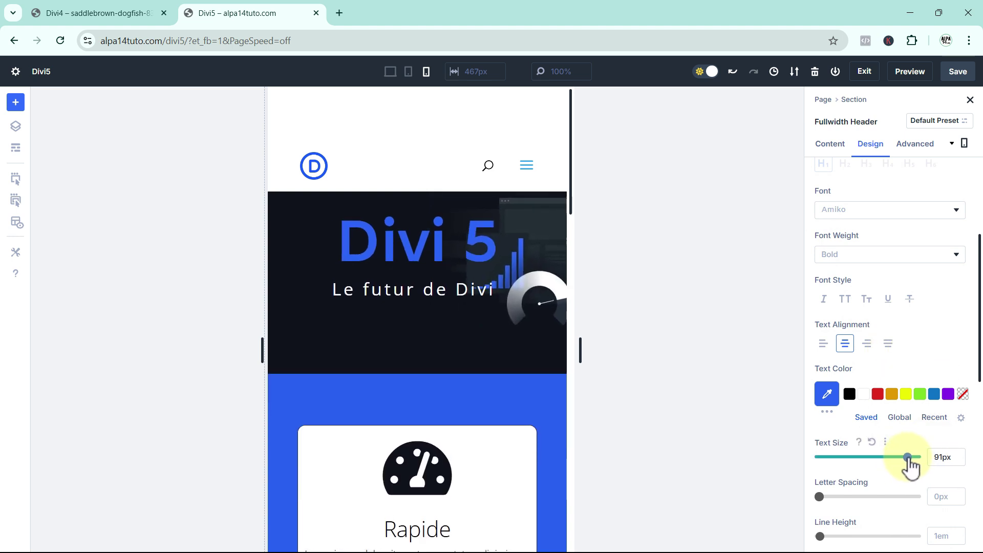
{"action": "left_click", "coordinate": [905, 394]}
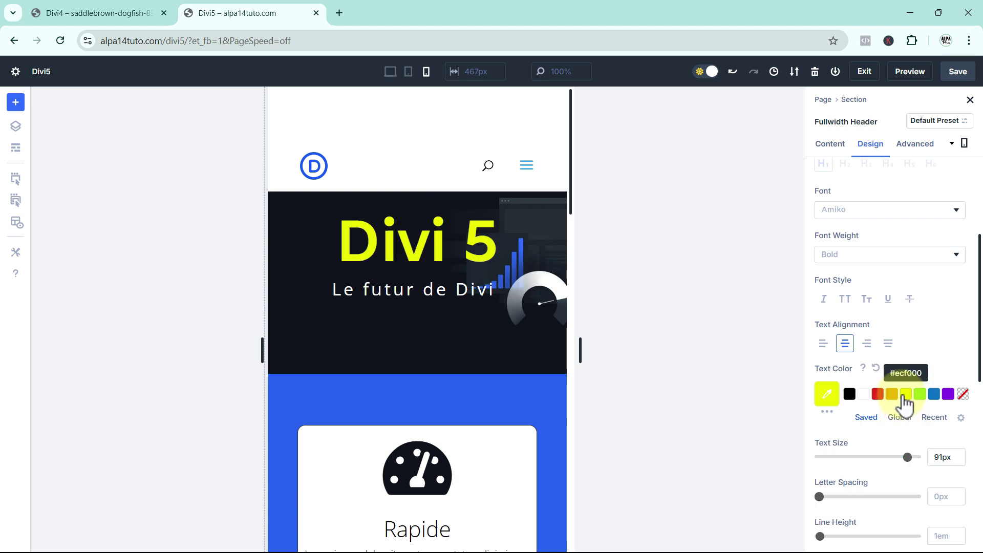
{"action": "left_click", "coordinate": [822, 344]}
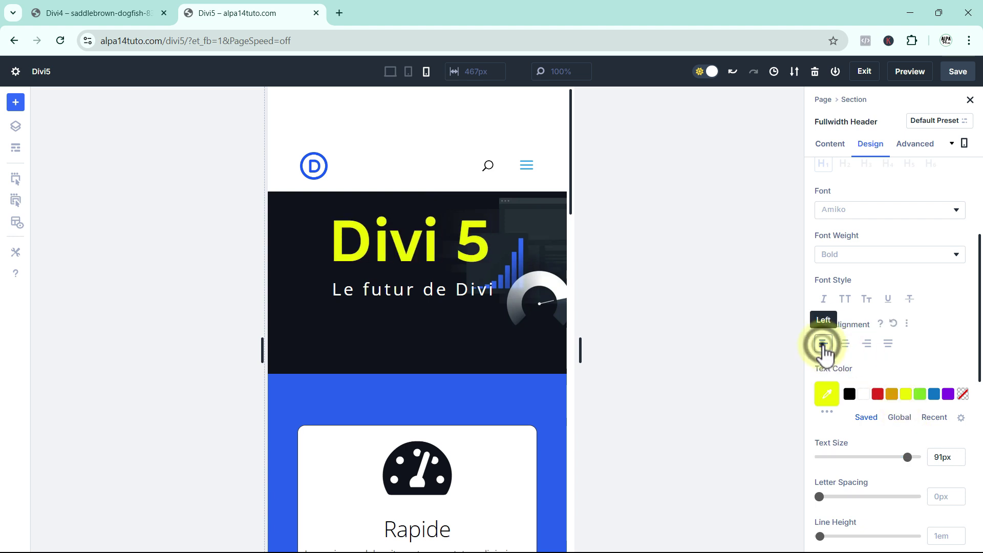
{"action": "left_click", "coordinate": [844, 350]}
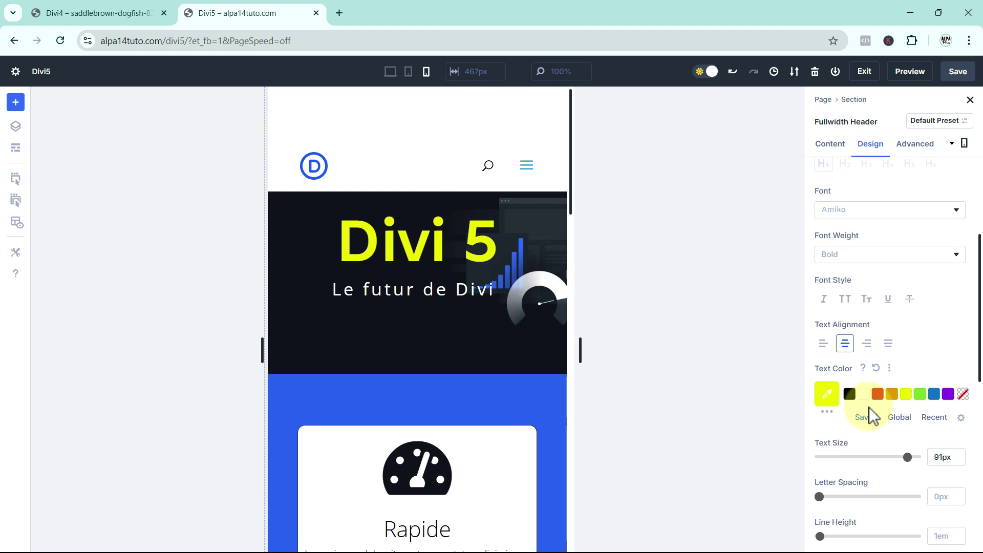
Step: Change the Fullwidth Header's editing mode to Tablet and show the available view modes, including Hover
{"action": "left_click", "coordinate": [957, 143]}
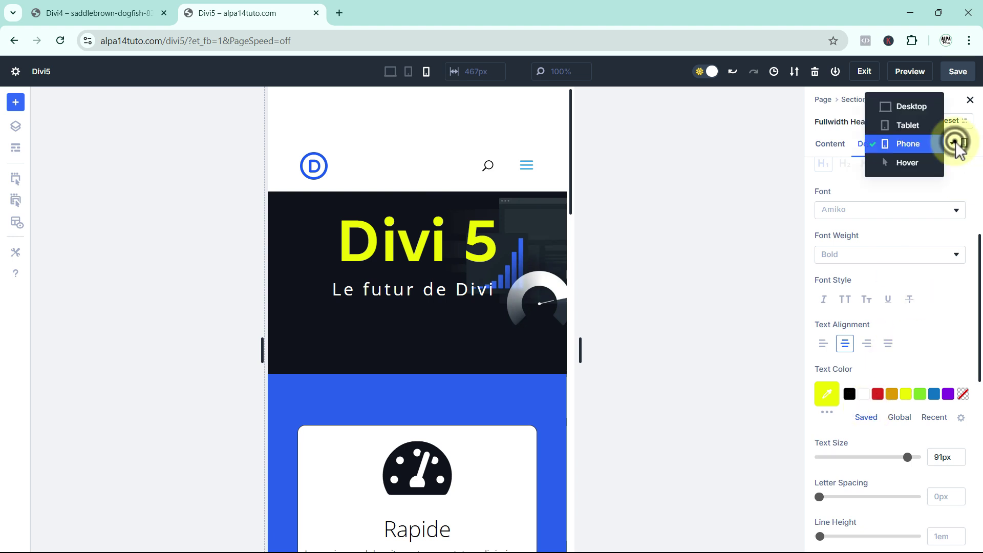
{"action": "left_click", "coordinate": [908, 125]}
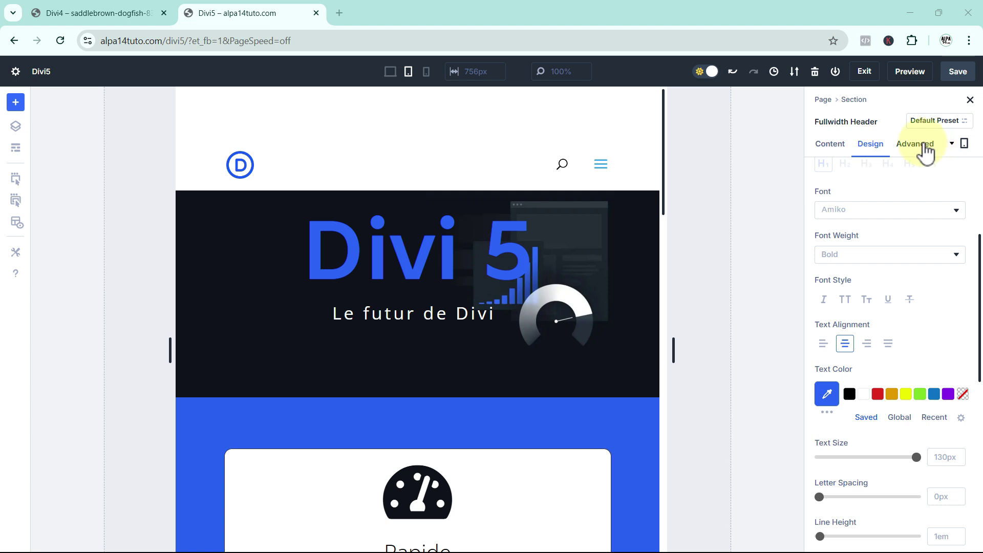
{"action": "left_click", "coordinate": [951, 144]}
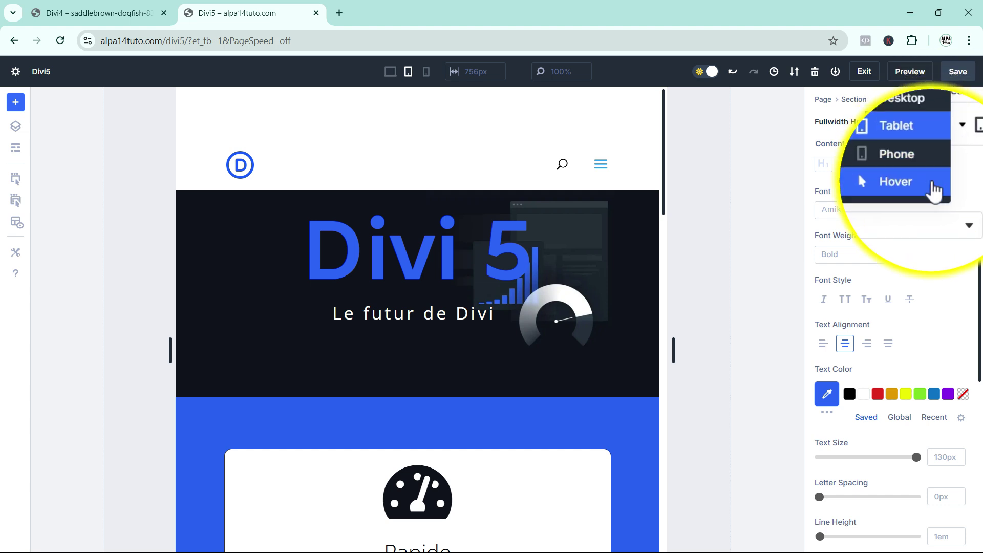
Step: On the Divi4 page, enable separate hover settings for the blurb's title text color and title text size
{"action": "left_click", "coordinate": [78, 12]}
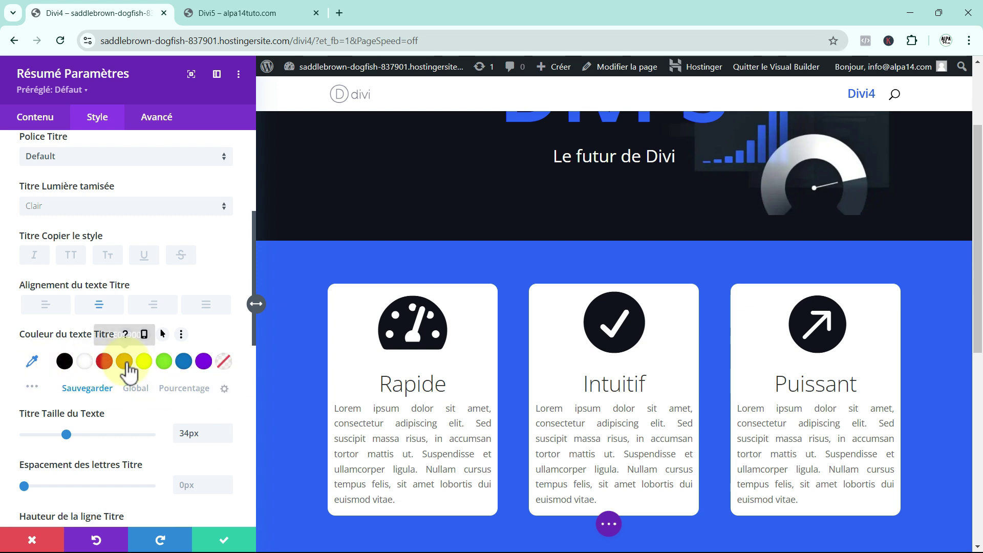
{"action": "left_click", "coordinate": [163, 334]}
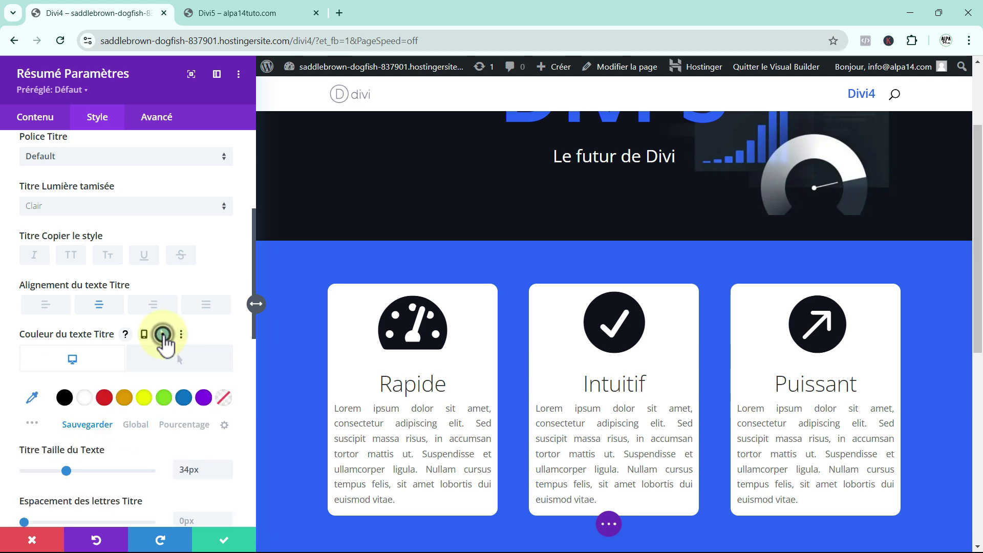
{"action": "left_click", "coordinate": [176, 355]}
{"action": "left_click", "coordinate": [56, 403]}
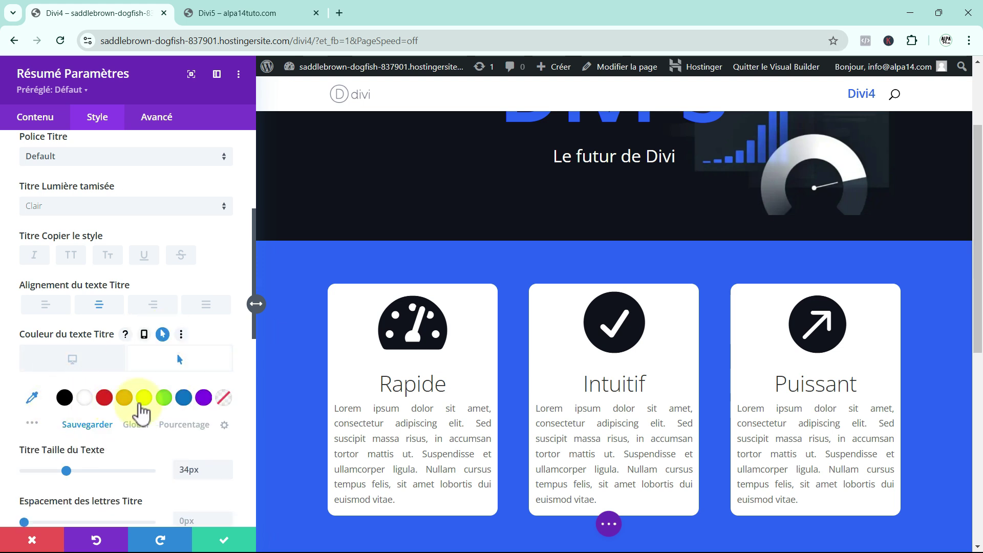
{"action": "scroll", "coordinate": [134, 363], "scroll_direction": "down", "scroll_amount": 2}
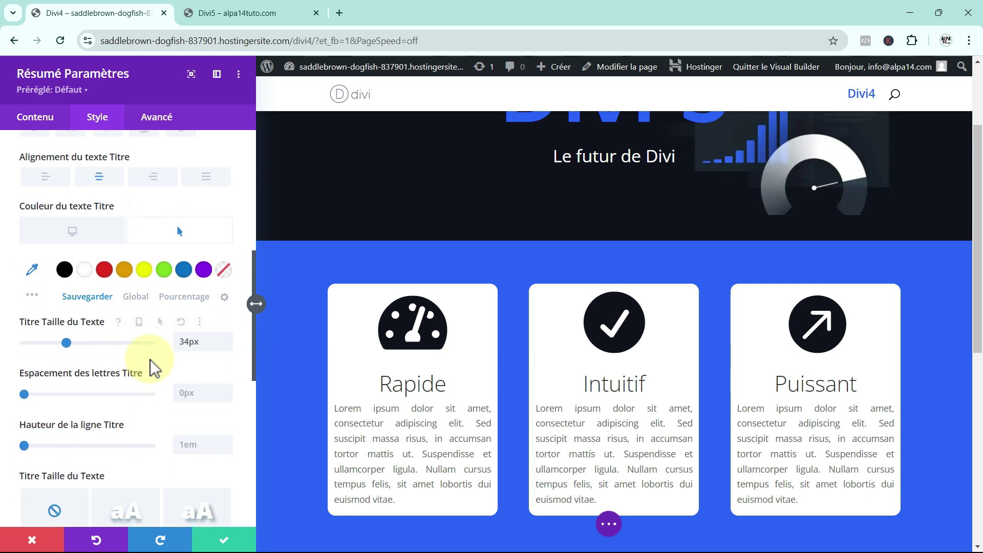
{"action": "left_click", "coordinate": [153, 322]}
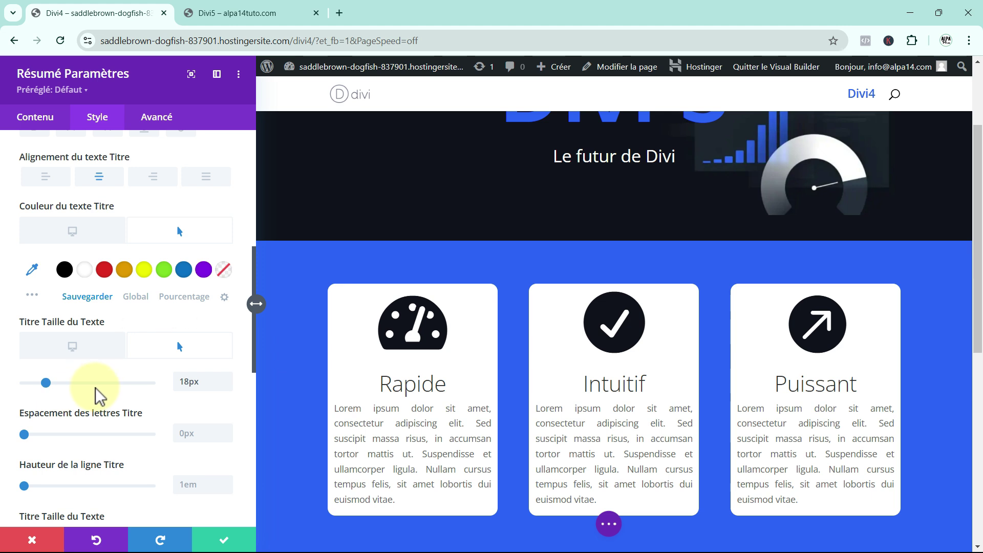
Step: On the Divi5 page, enter Hover editing mode and set the Rapide blurb's hover background color to yellow #ecf000
{"action": "left_click", "coordinate": [235, 16]}
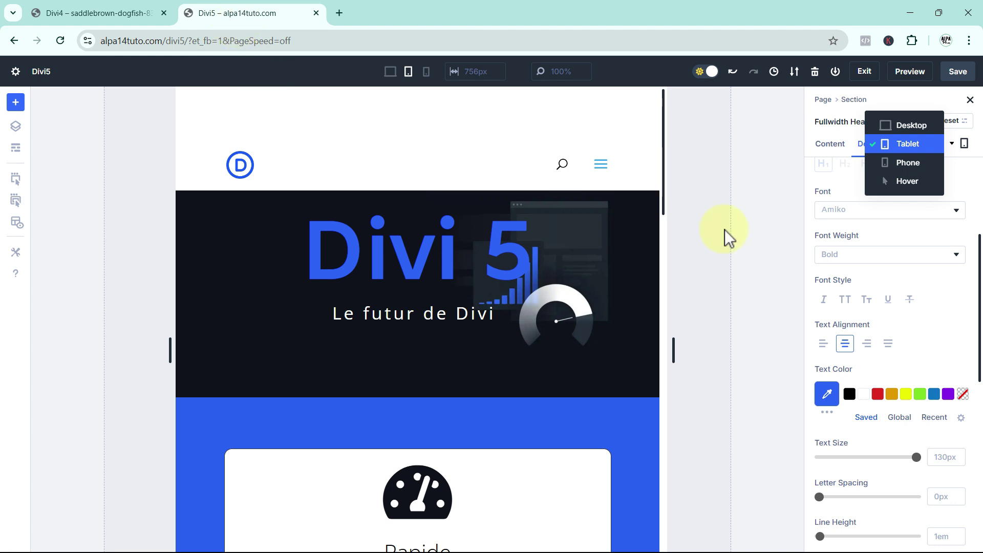
{"action": "left_click", "coordinate": [906, 180]}
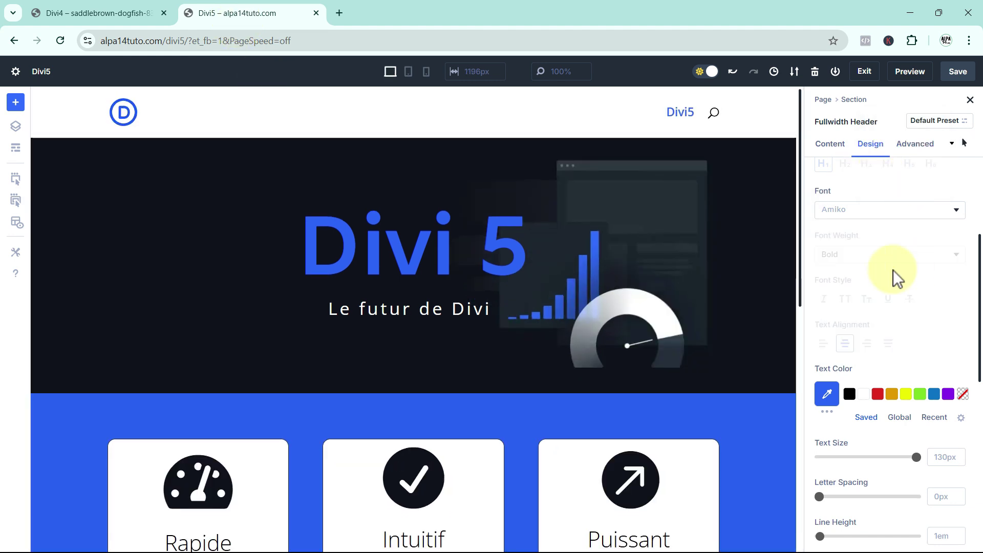
{"action": "scroll", "coordinate": [893, 269], "scroll_direction": "down", "scroll_amount": 4}
{"action": "scroll", "coordinate": [260, 395], "scroll_direction": "down", "scroll_amount": 3}
{"action": "left_click", "coordinate": [266, 380]}
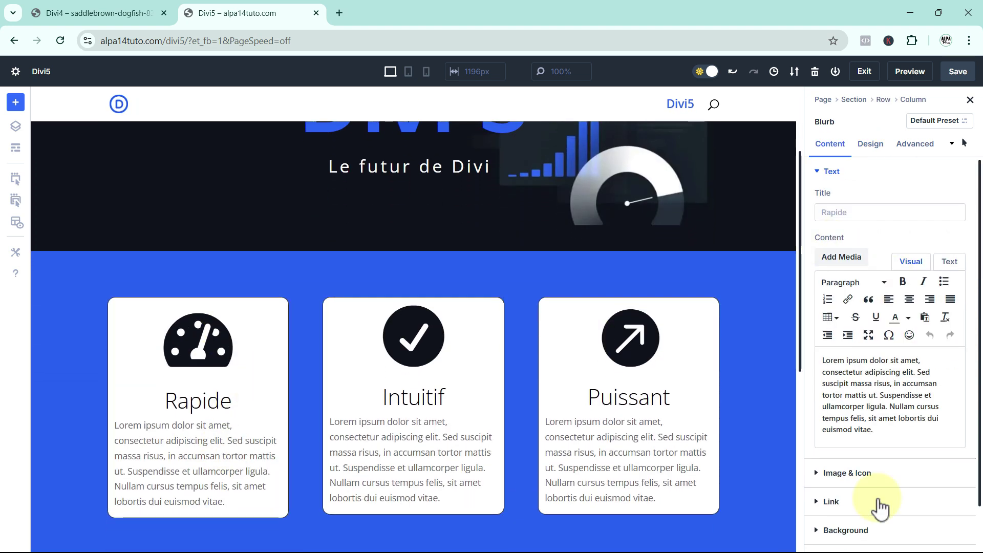
{"action": "scroll", "coordinate": [874, 439], "scroll_direction": "down", "scroll_amount": 1}
{"action": "left_click", "coordinate": [819, 482]}
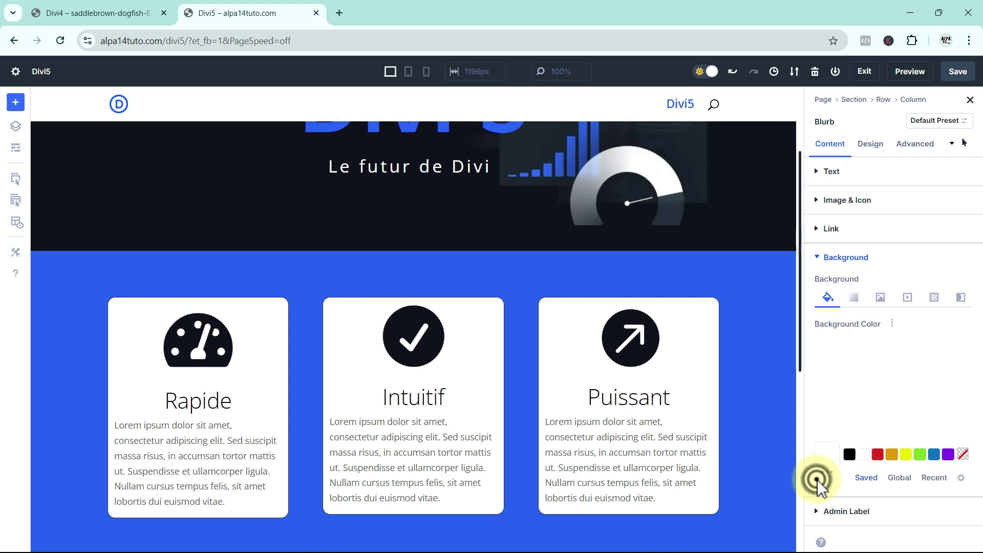
{"action": "left_click", "coordinate": [906, 455]}
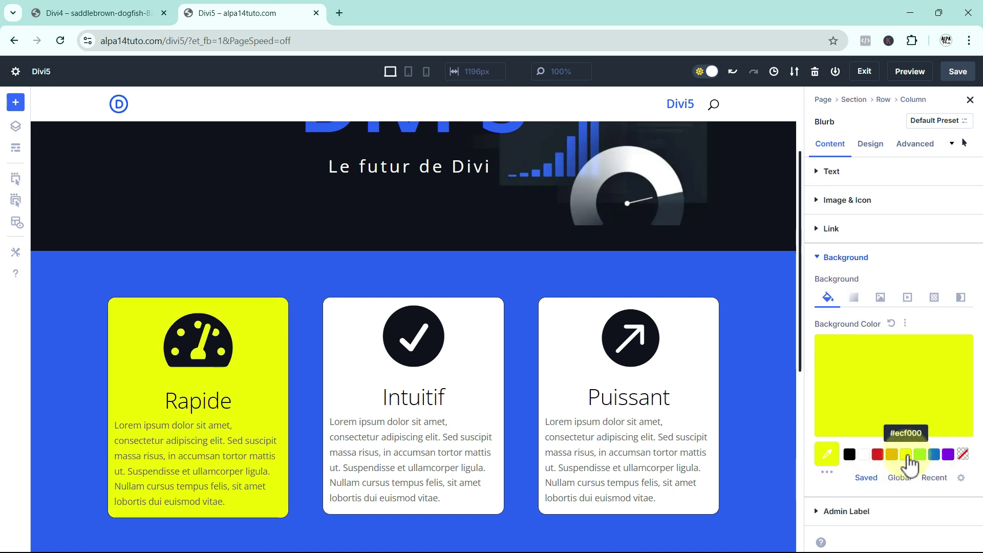
Step: Set the Intuitif blurb's hover background color to the light green saved swatch
{"action": "left_click", "coordinate": [470, 366]}
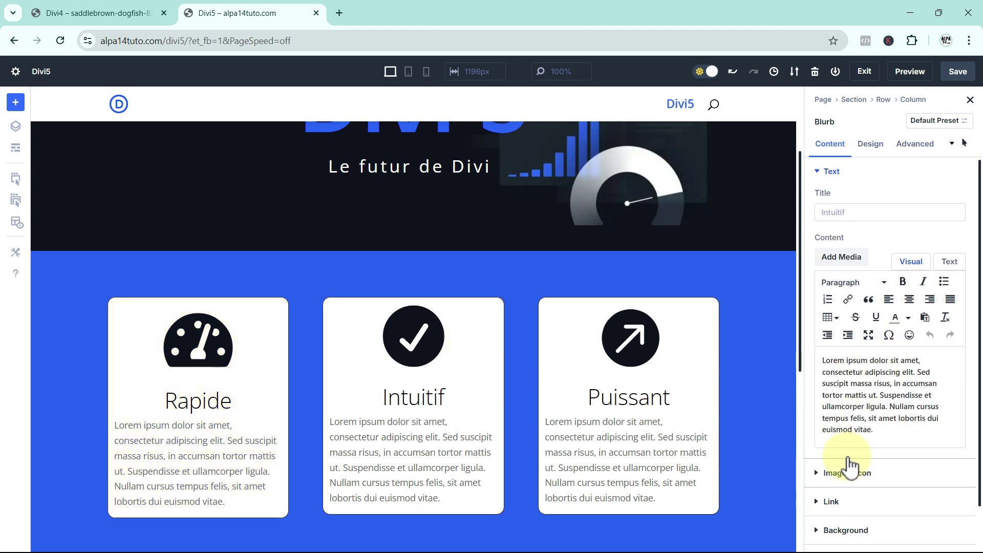
{"action": "left_click", "coordinate": [826, 530]}
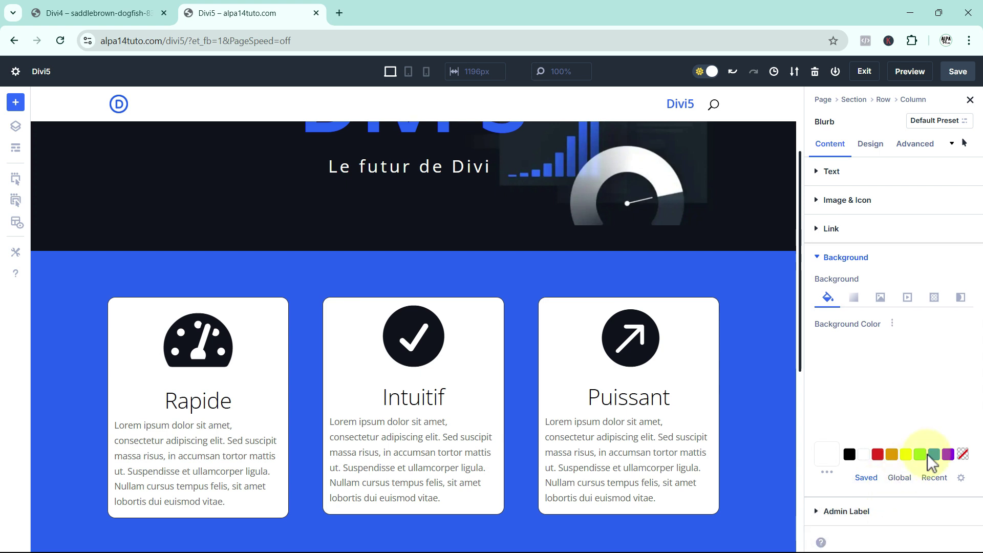
{"action": "left_click", "coordinate": [920, 454]}
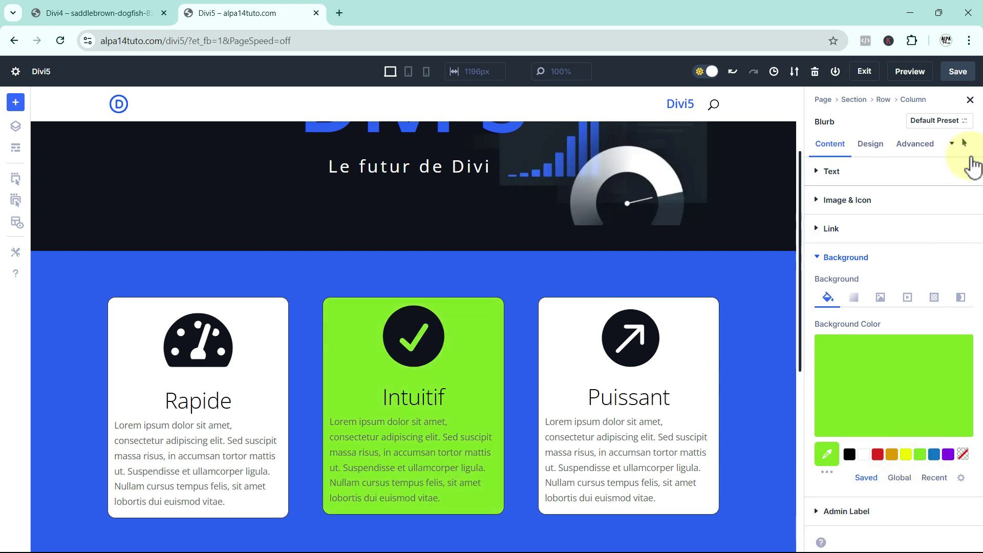
Step: Return the Divi5 page to Desktop editing mode, save it and exit the visual builder
{"action": "left_click", "coordinate": [965, 145]}
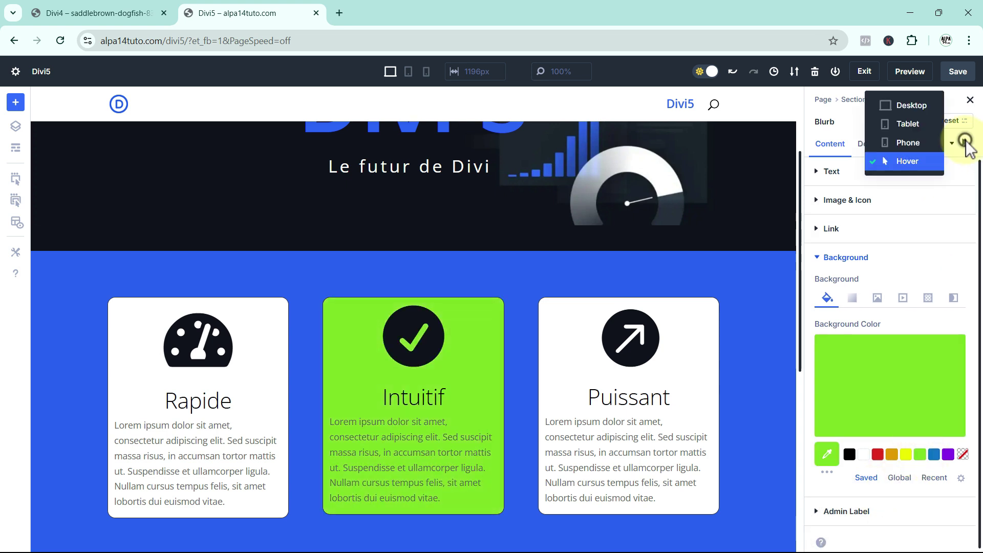
{"action": "left_click", "coordinate": [906, 104]}
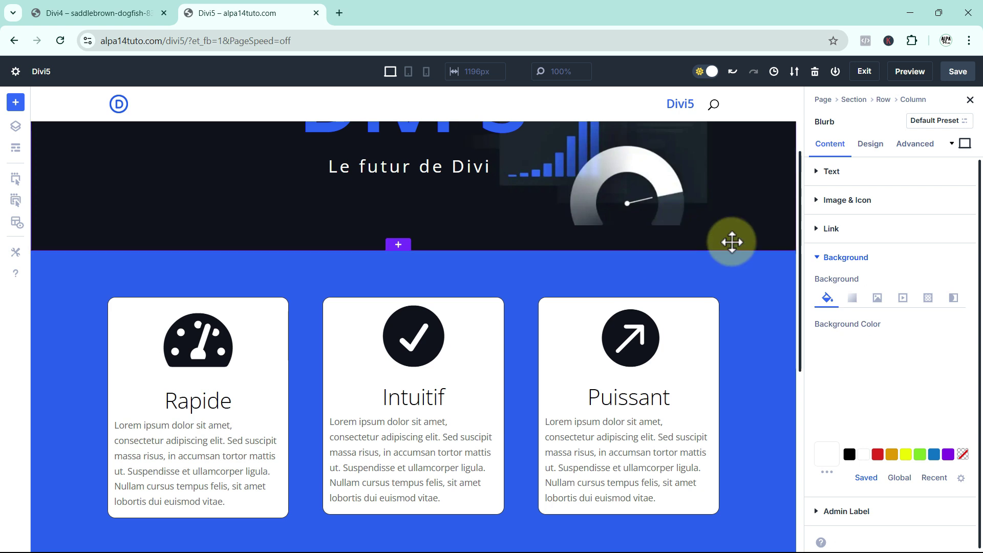
{"action": "left_click", "coordinate": [957, 71]}
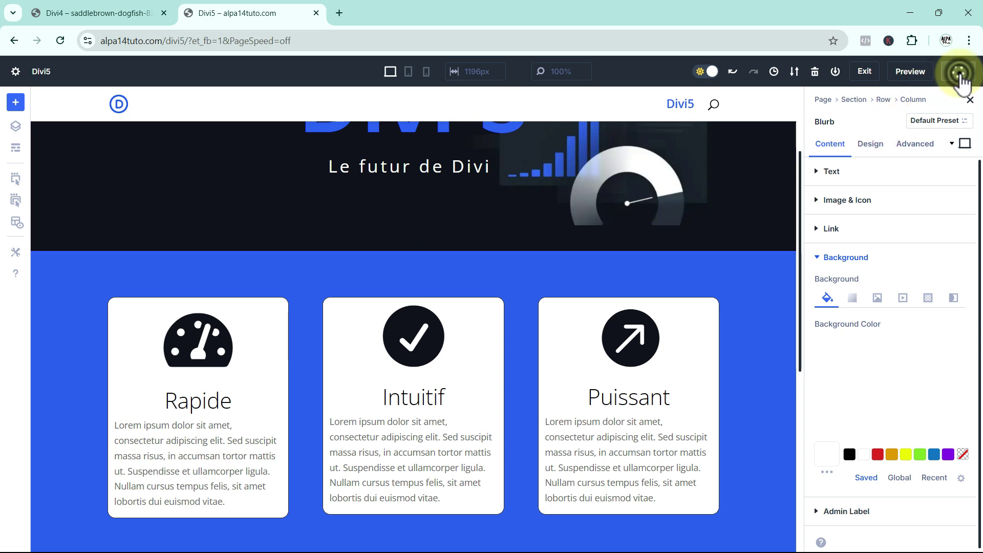
{"action": "left_click", "coordinate": [864, 71]}
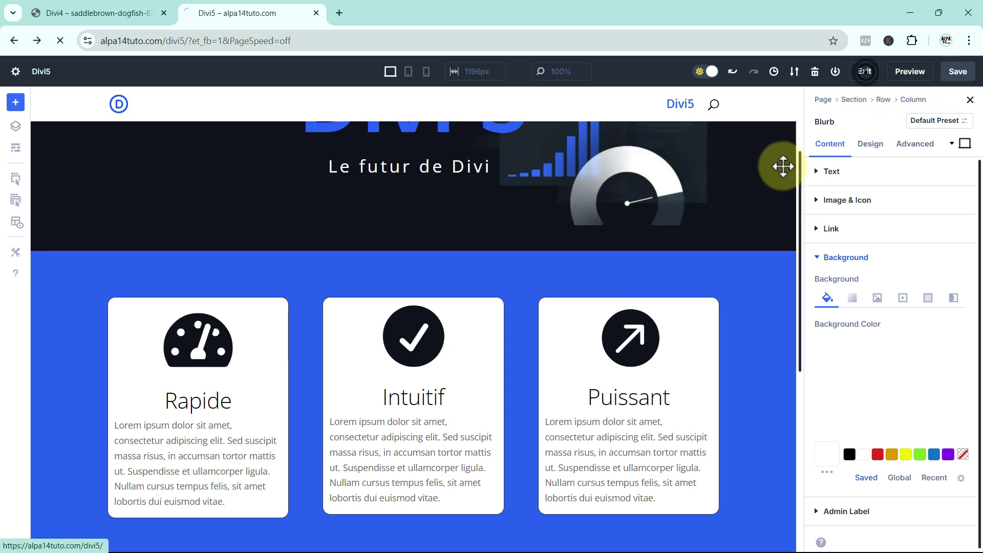
Step: Enable Action Icons On Hover in the Divi5 builder and check the icons on the section, the row and the Rapide blurb
{"action": "scroll", "coordinate": [772, 330], "scroll_direction": "down", "scroll_amount": 4}
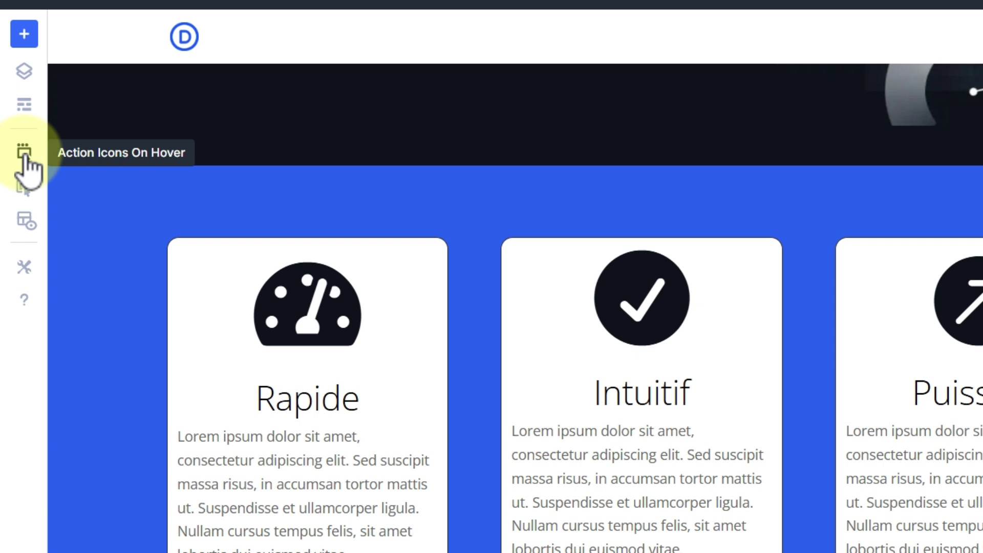
{"action": "left_click", "coordinate": [24, 153]}
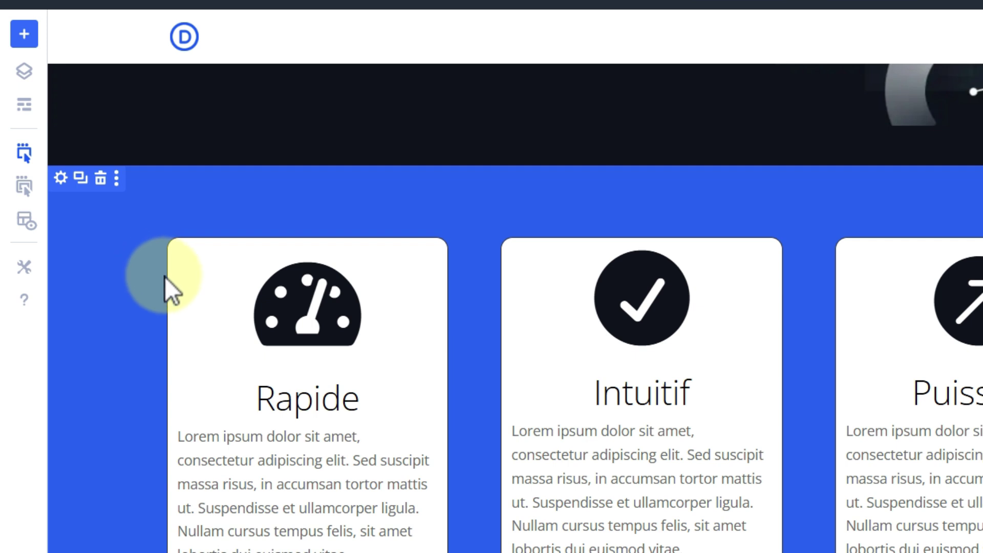
{"action": "mouse_move", "coordinate": [174, 256]}
{"action": "mouse_move", "coordinate": [187, 239]}
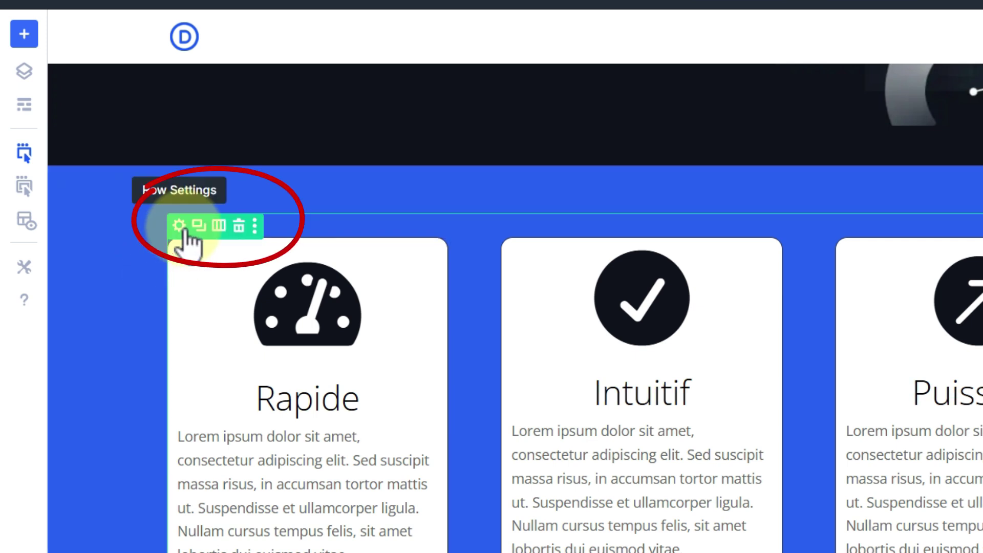
{"action": "mouse_move", "coordinate": [252, 285]}
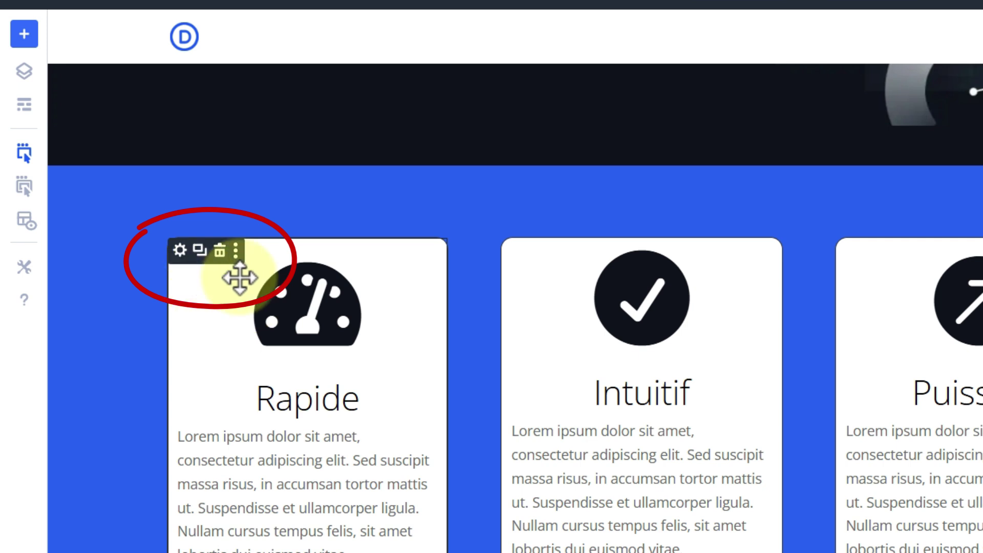
Step: Enable the parent action icons on hover in the Divi5 builder, check them on the blue section's row, and turn on X-Ray
{"action": "left_click", "coordinate": [23, 189]}
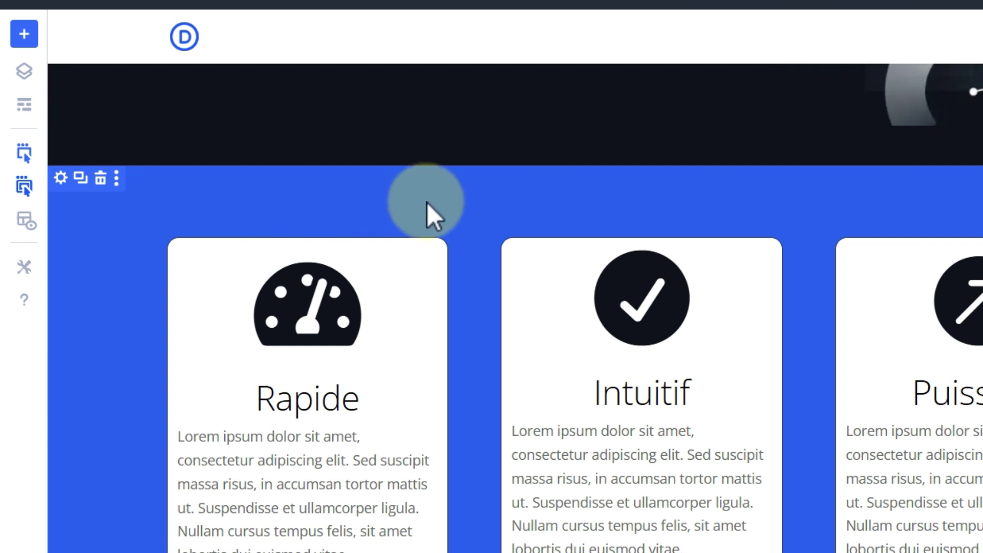
{"action": "mouse_move", "coordinate": [476, 235]}
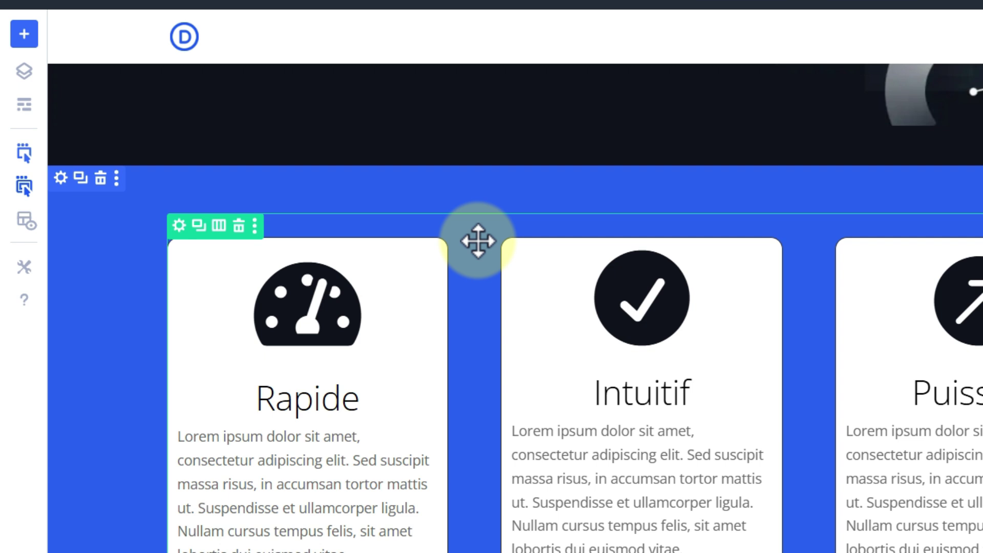
{"action": "mouse_move", "coordinate": [422, 281]}
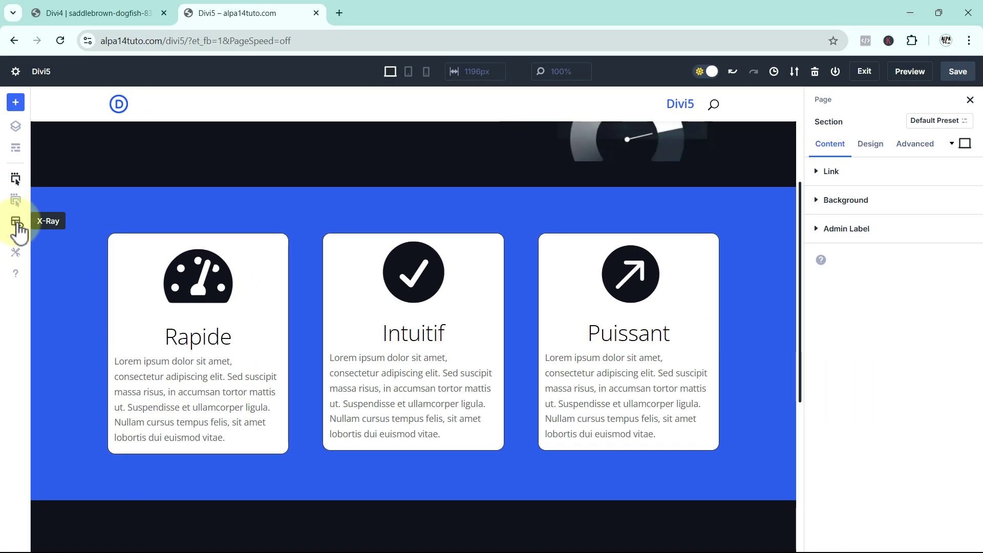
{"action": "left_click", "coordinate": [17, 223]}
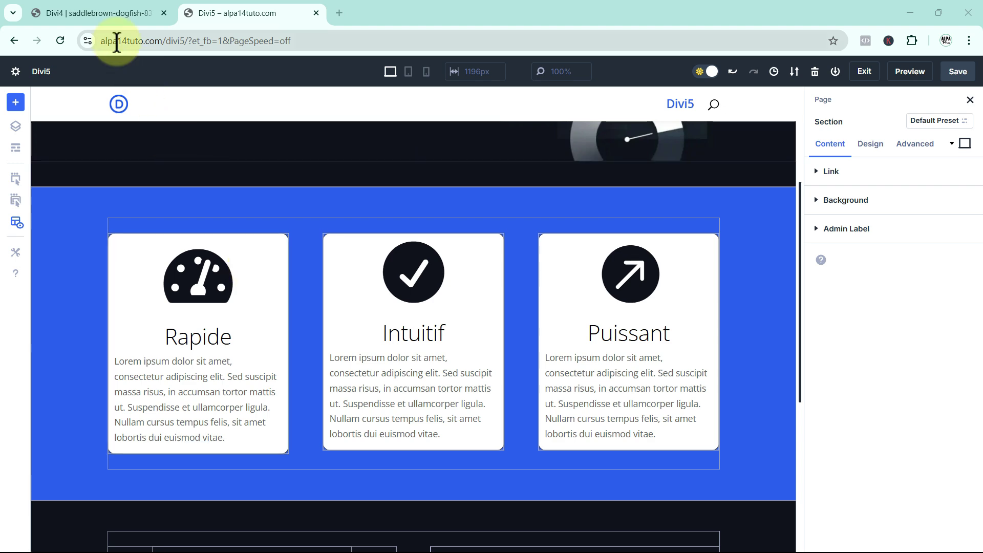
Step: On the Divi4 page, add the grid mode icon to the builder toolbar in the builder settings and close them
{"action": "left_click", "coordinate": [98, 12]}
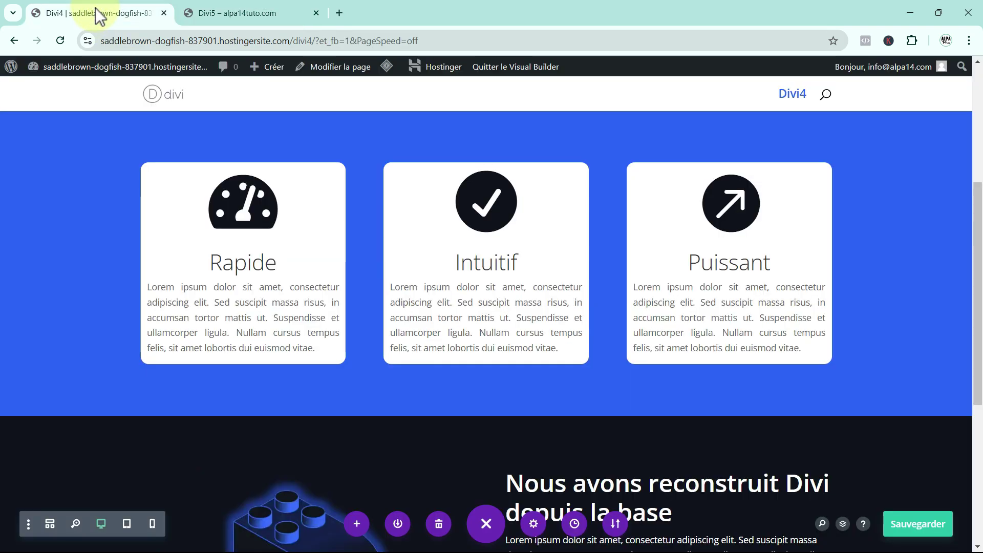
{"action": "left_click", "coordinate": [29, 524]}
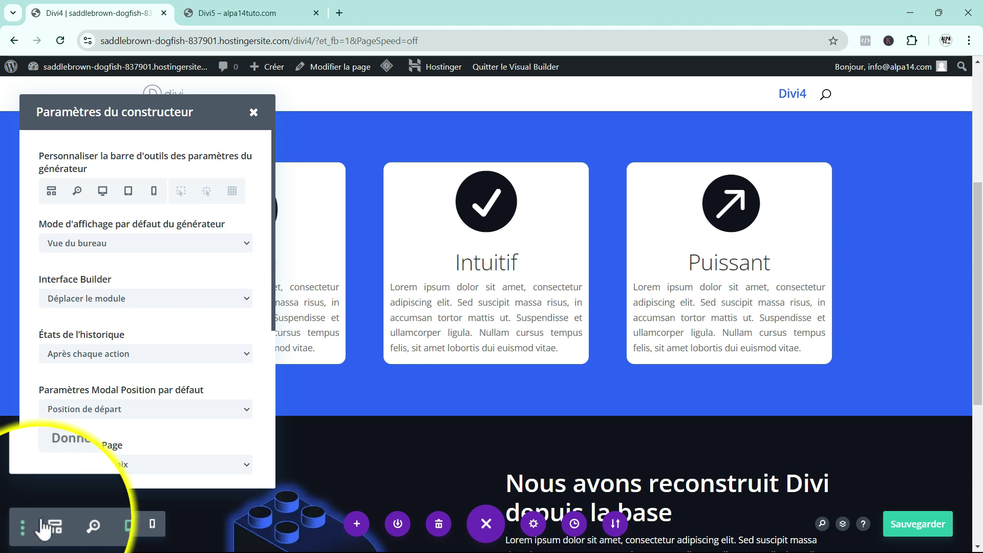
{"action": "left_click", "coordinate": [232, 191]}
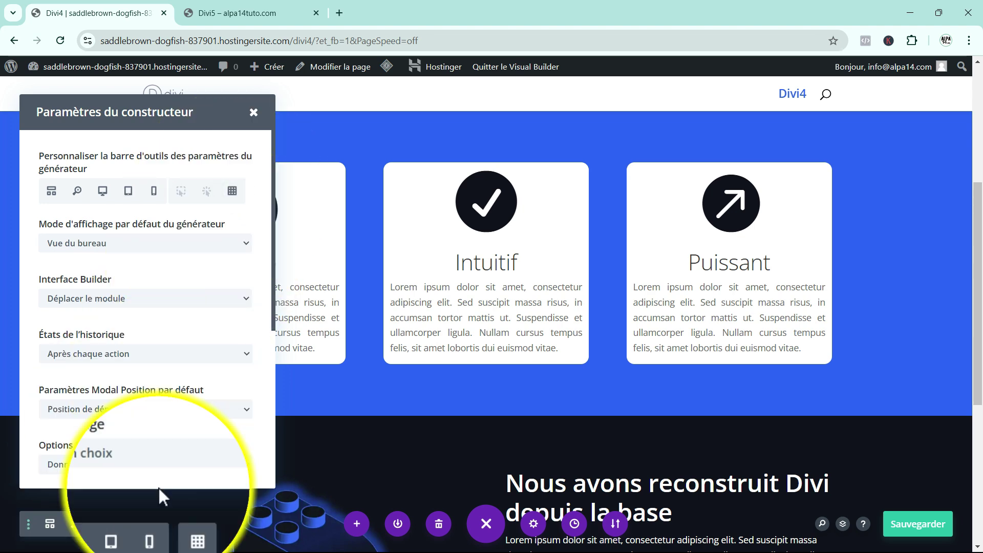
{"action": "left_click", "coordinate": [184, 532]}
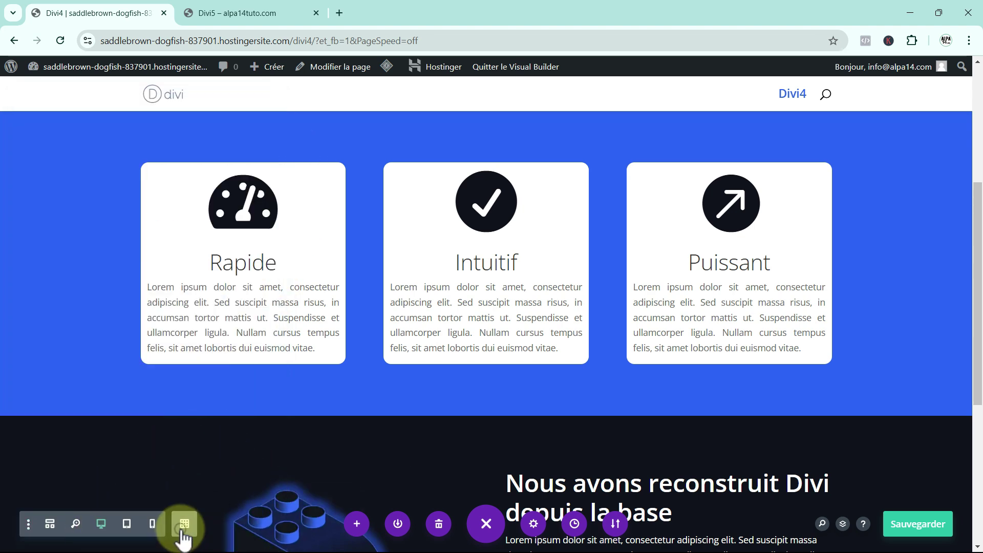
Step: Turn on grid mode in the Divi4 builder and examine the controls shown on the sections, rows and modules
{"action": "left_click", "coordinate": [186, 528]}
{"action": "scroll", "coordinate": [51, 324], "scroll_direction": "down", "scroll_amount": 3}
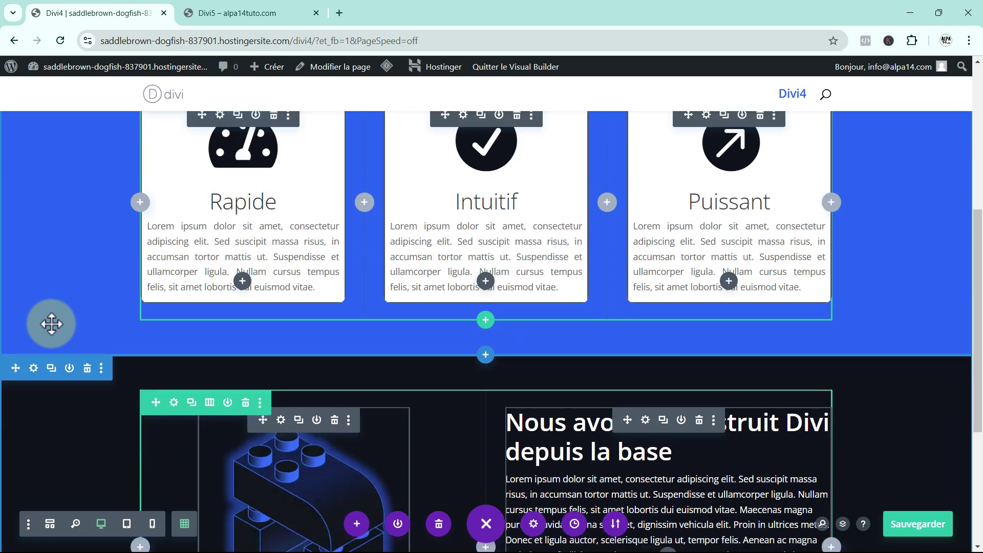
{"action": "scroll", "coordinate": [471, 409], "scroll_direction": "up", "scroll_amount": 1}
{"action": "scroll", "coordinate": [470, 409], "scroll_direction": "up", "scroll_amount": 5}
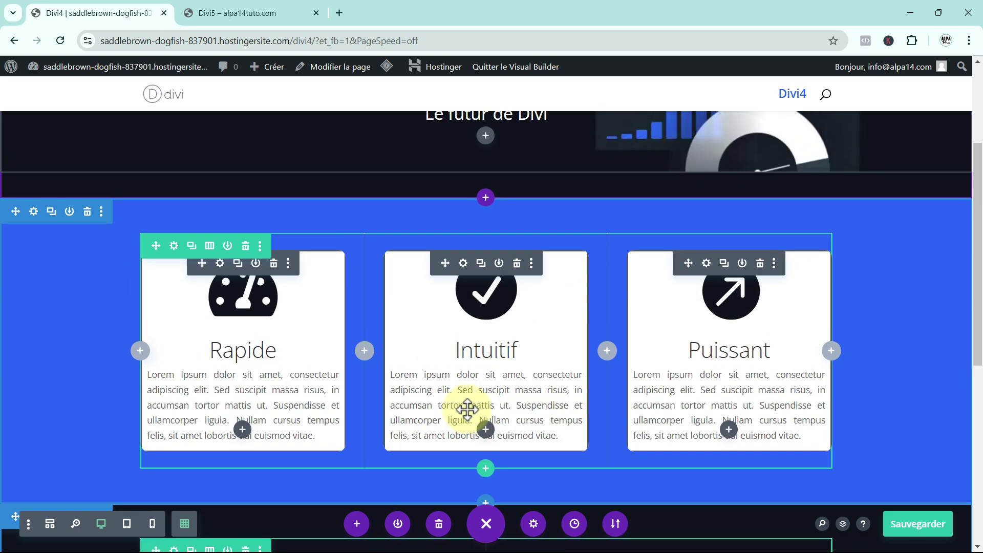
{"action": "scroll", "coordinate": [55, 358], "scroll_direction": "down", "scroll_amount": 2}
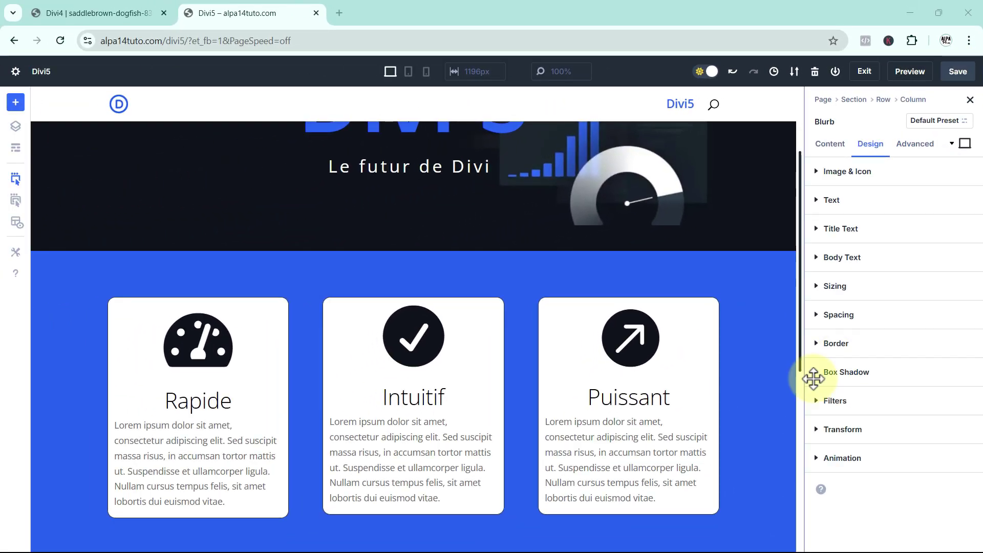
Step: On the Divi5 page, view the Design settings of the blue section and of the Intuitif blurb, and save the page
{"action": "left_click", "coordinate": [756, 276]}
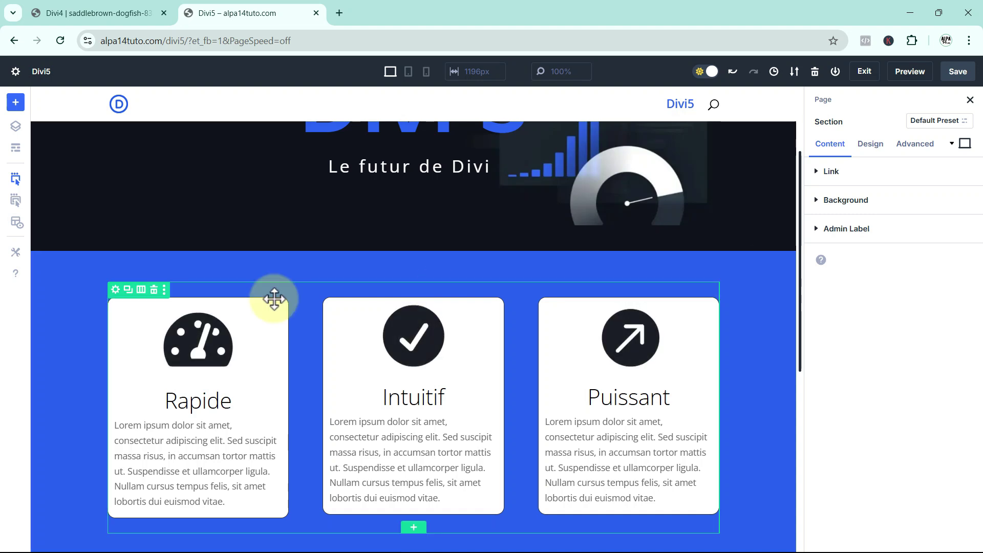
{"action": "left_click", "coordinate": [872, 144]}
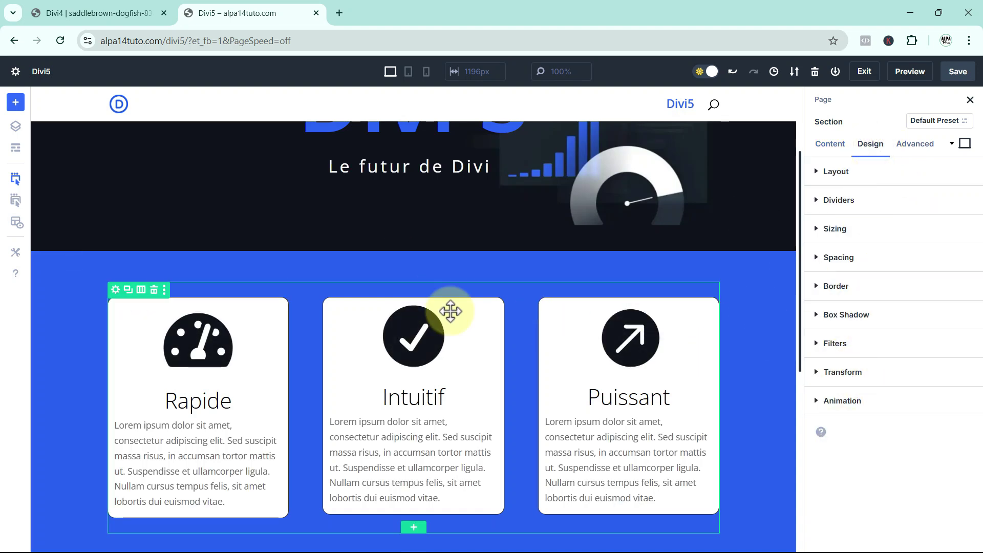
{"action": "left_click", "coordinate": [302, 305]}
{"action": "left_click", "coordinate": [391, 372]}
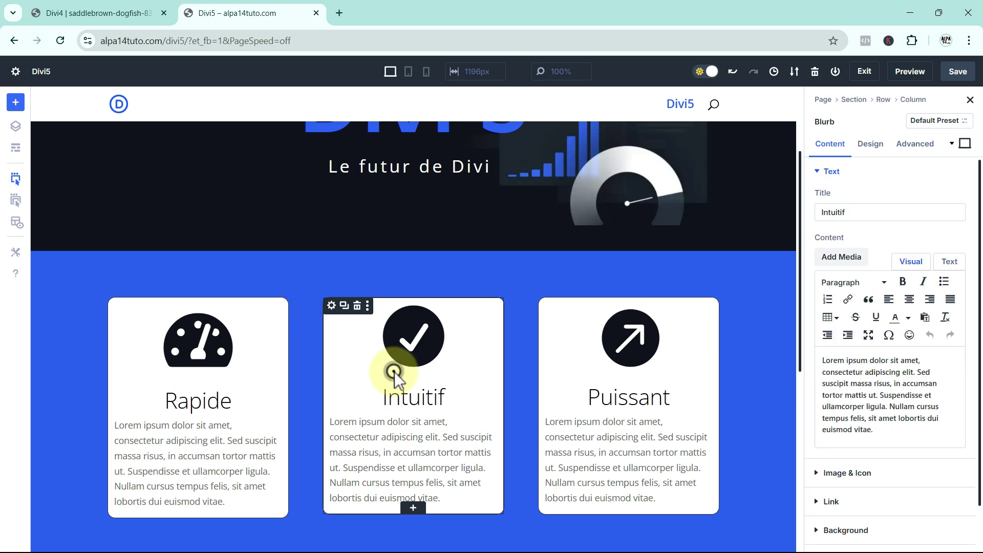
{"action": "left_click", "coordinate": [872, 146]}
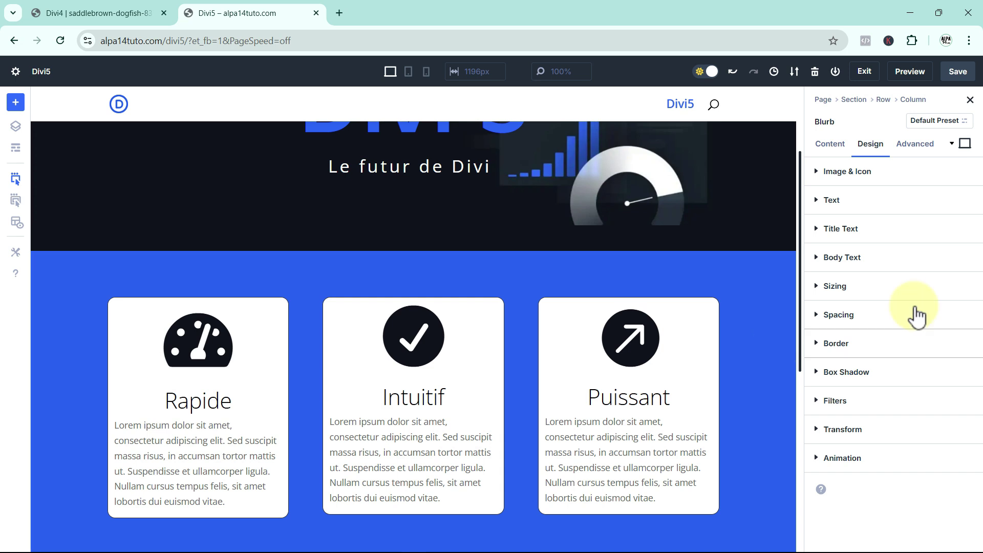
{"action": "left_click", "coordinate": [958, 72]}
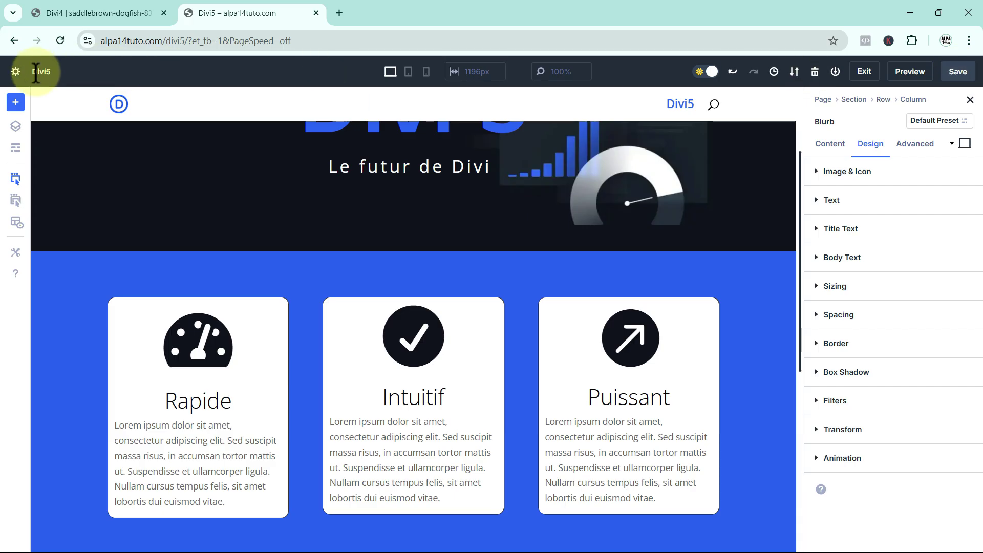
Step: On the Divi4 page, open the Rapide blurb's settings and close them with the module's save option
{"action": "left_click", "coordinate": [57, 11]}
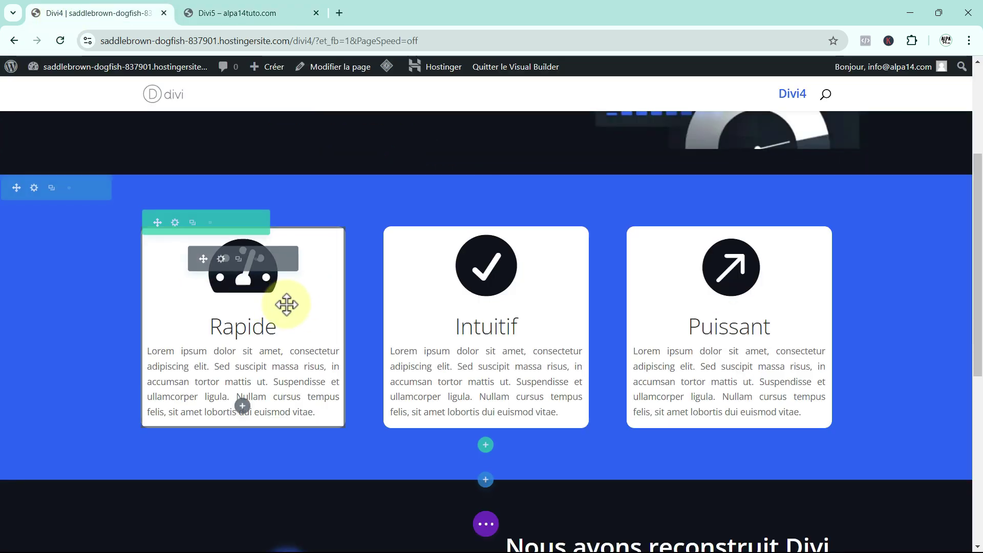
{"action": "mouse_move", "coordinate": [239, 292]}
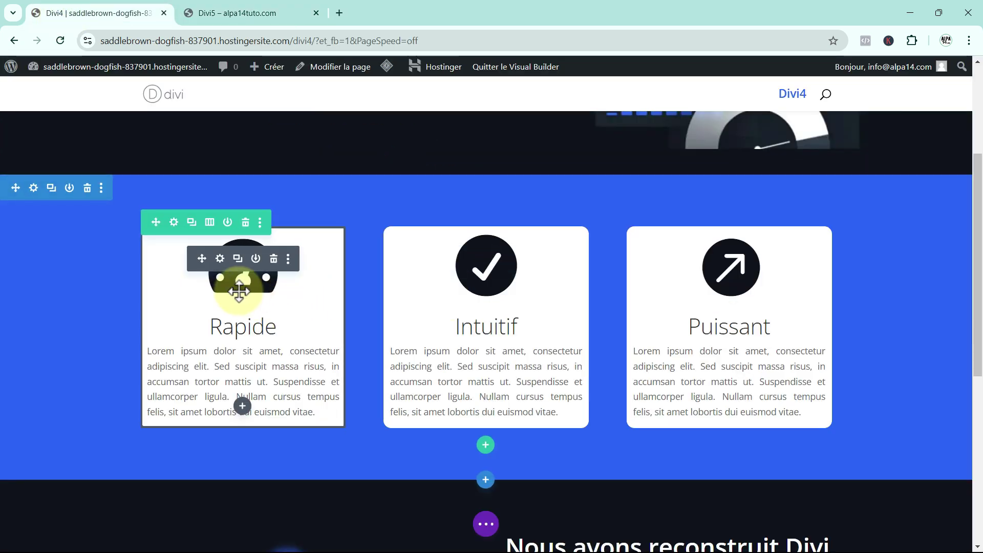
{"action": "left_click", "coordinate": [220, 259]}
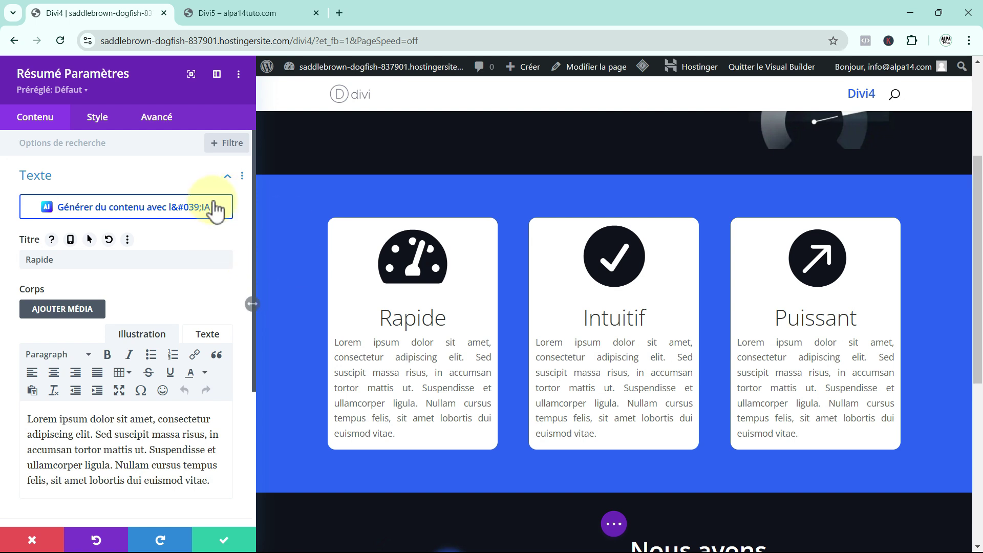
{"action": "left_click", "coordinate": [220, 539]}
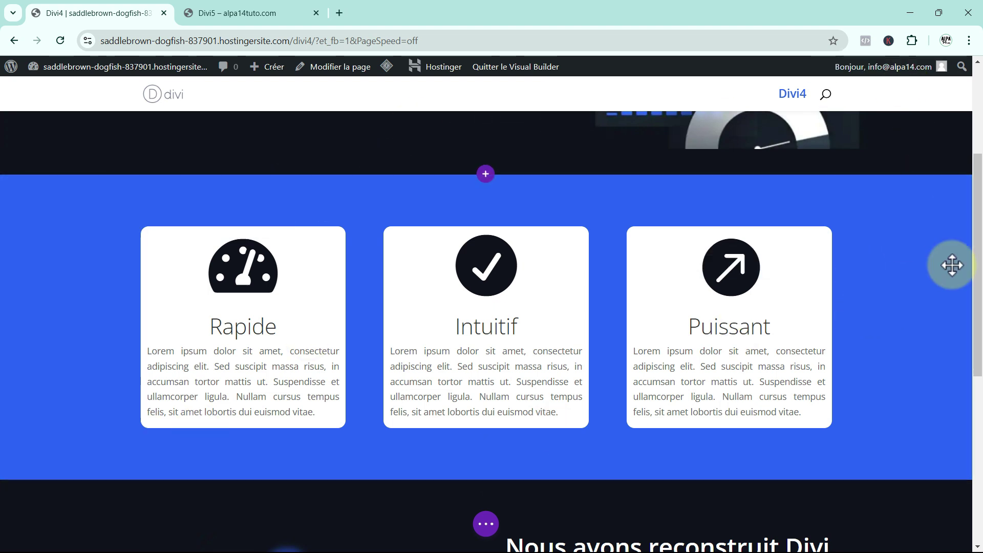
Step: Reveal the Divi4 builder's page options with its save control, switch to the Divi5 page and save it
{"action": "left_click", "coordinate": [485, 523]}
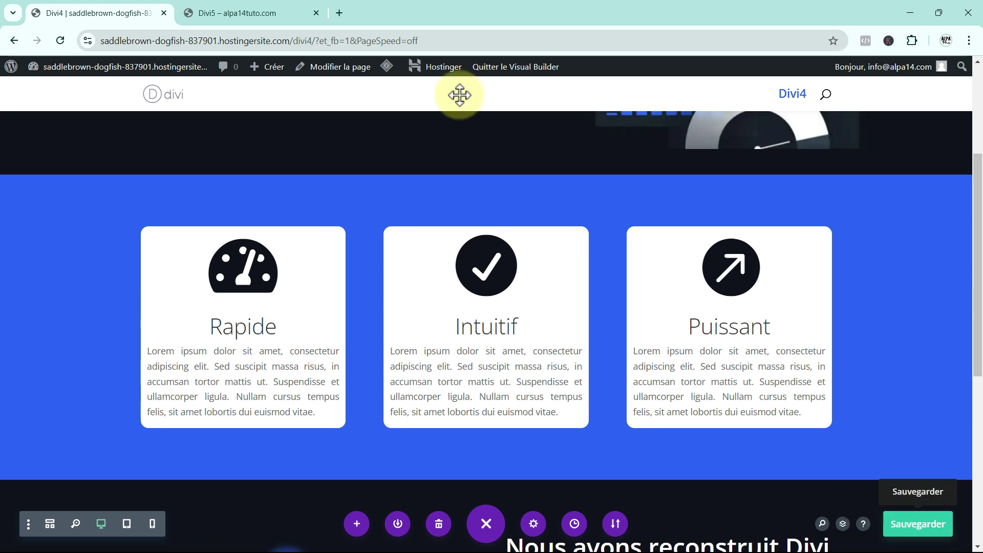
{"action": "left_click", "coordinate": [241, 10]}
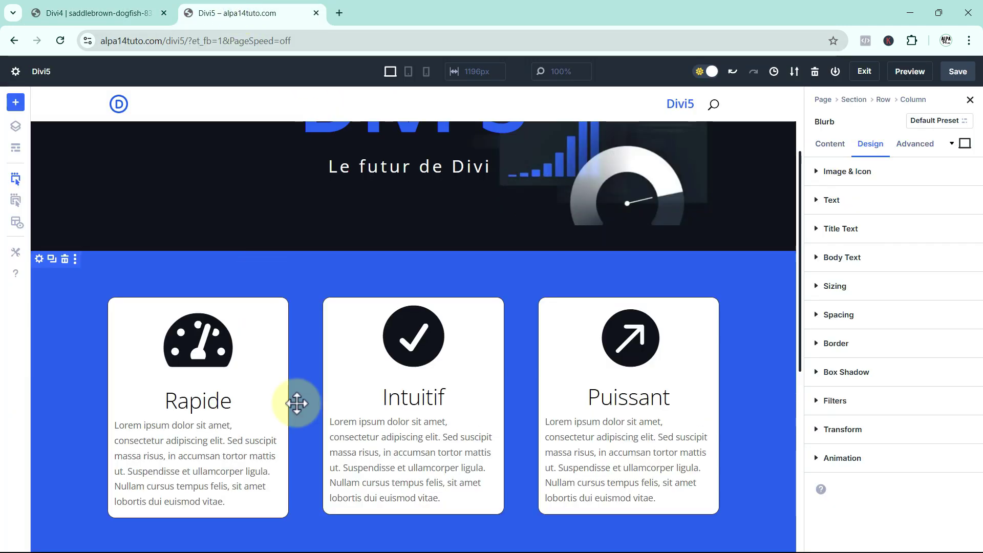
{"action": "left_click", "coordinate": [972, 75]}
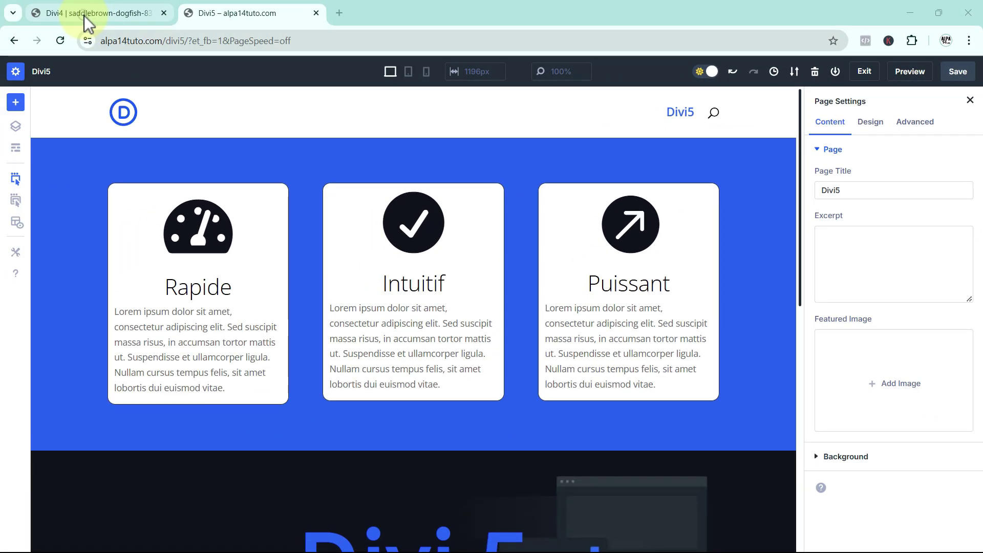
Step: On the Divi4 page, delete the Rapide blurb's body text after "massa risus, in" and undo the deletion
{"action": "left_click", "coordinate": [84, 15]}
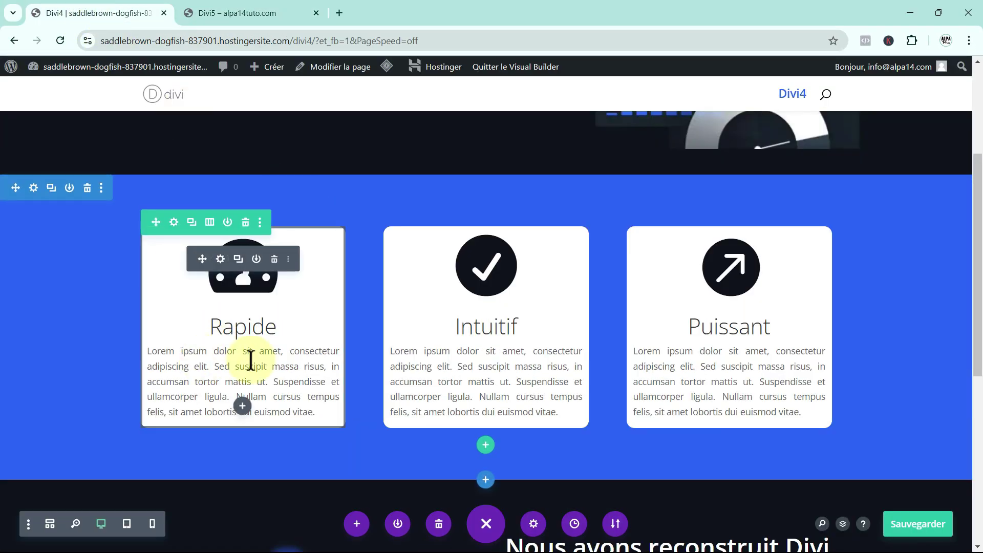
{"action": "left_click", "coordinate": [221, 259]}
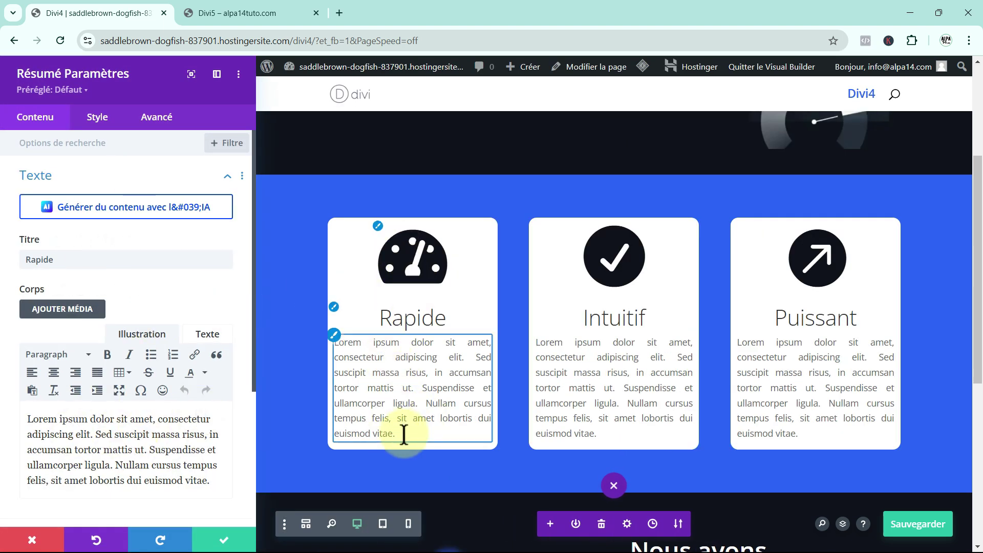
{"action": "left_click_drag", "start_coordinate": [194, 481], "coordinate": [28, 452]}
{"action": "key", "text": "BackSpace"}
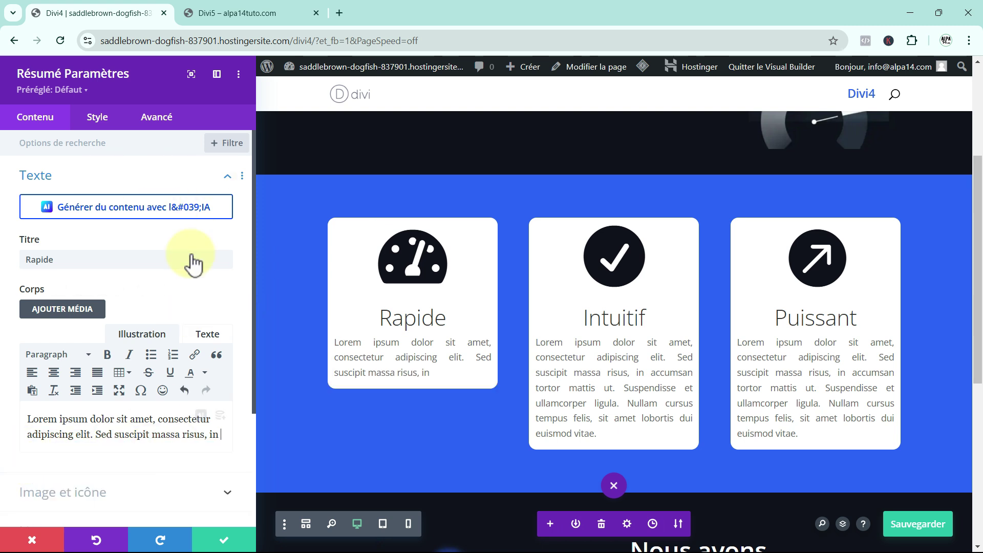
{"action": "left_click", "coordinate": [96, 540]}
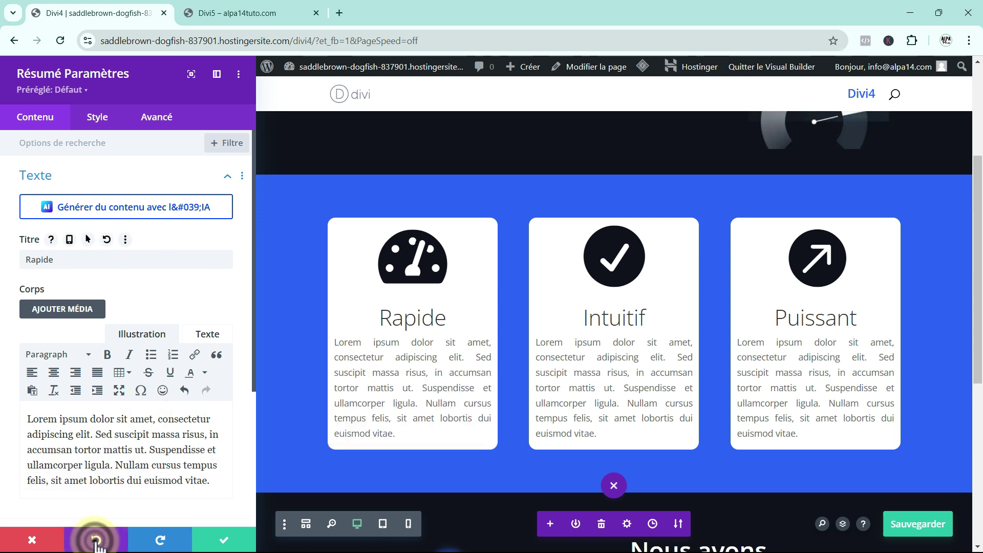
Step: Delete the Rapide blurb's body text after "massa risus, in" again and save the module settings
{"action": "left_click_drag", "start_coordinate": [214, 481], "coordinate": [23, 453]}
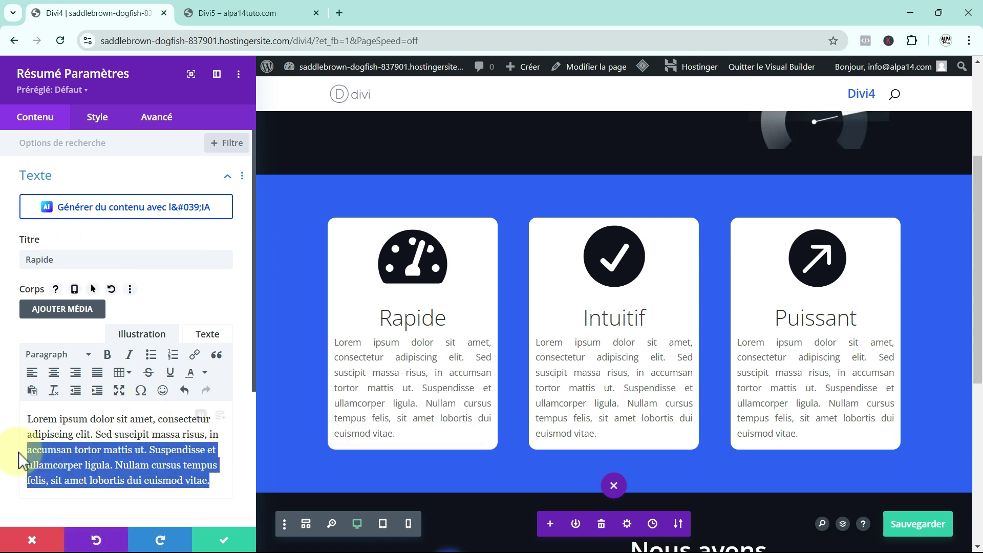
{"action": "key", "text": "BackSpace"}
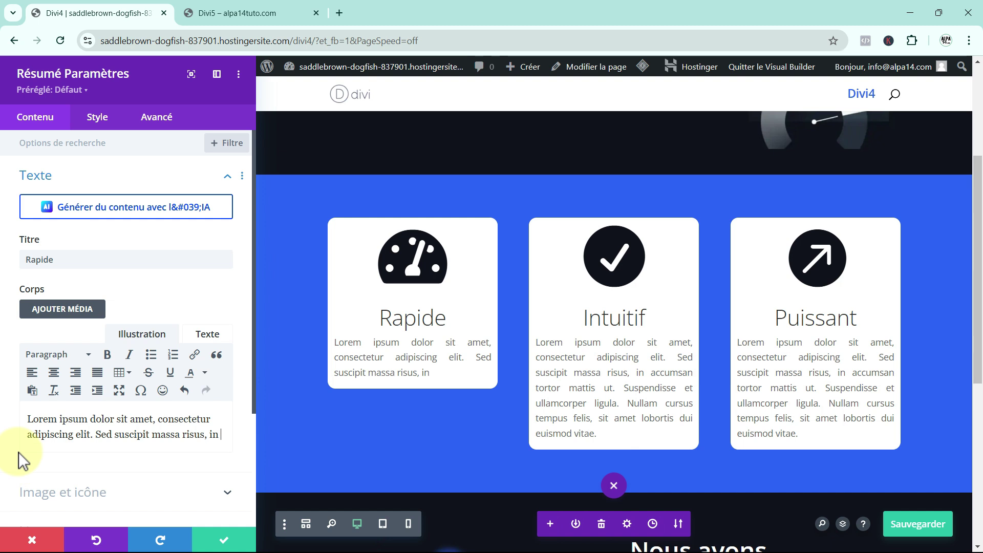
{"action": "left_click", "coordinate": [230, 540]}
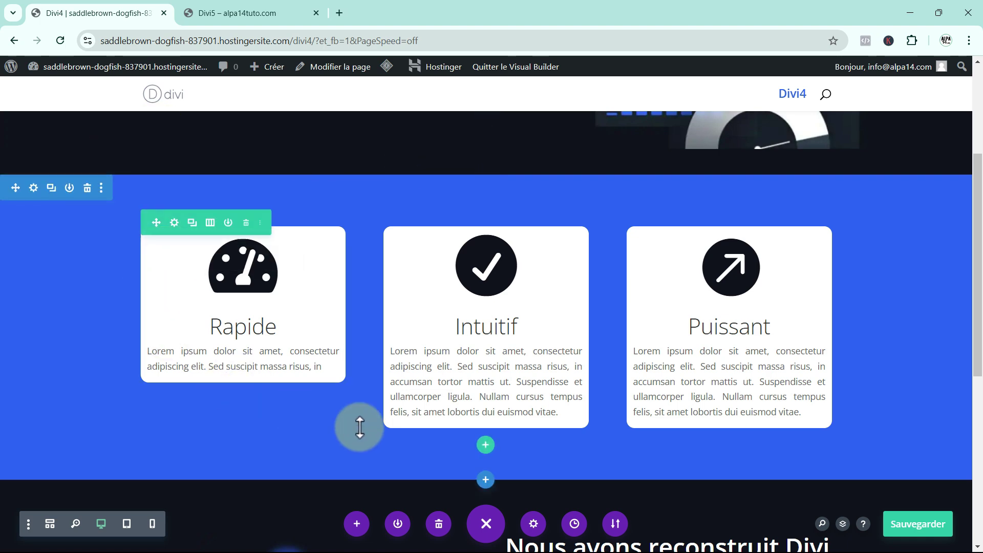
Step: Restore the Divi4 page to the 18:55:55 "Édité Résumé" state from the editing history and confirm it
{"action": "left_click", "coordinate": [575, 525]}
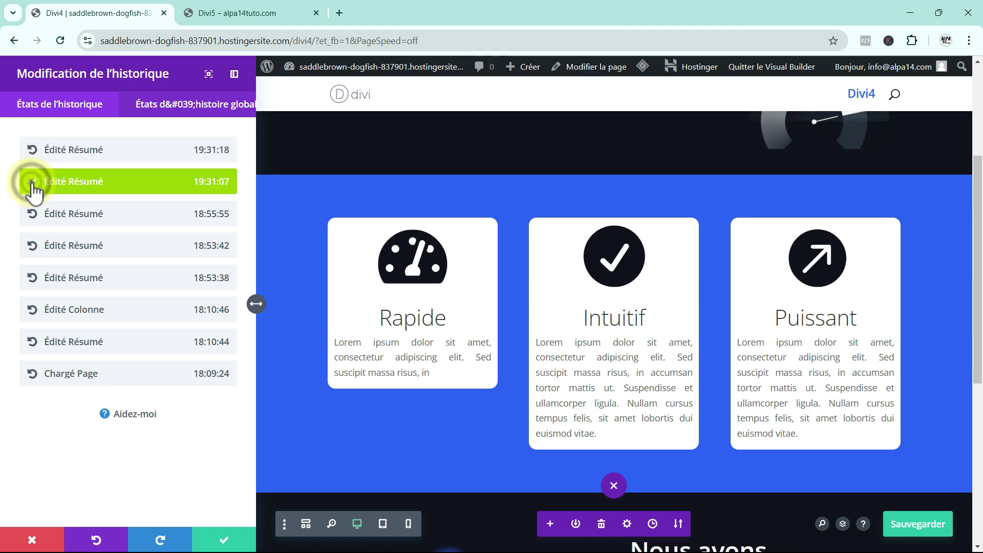
{"action": "left_click", "coordinate": [28, 212]}
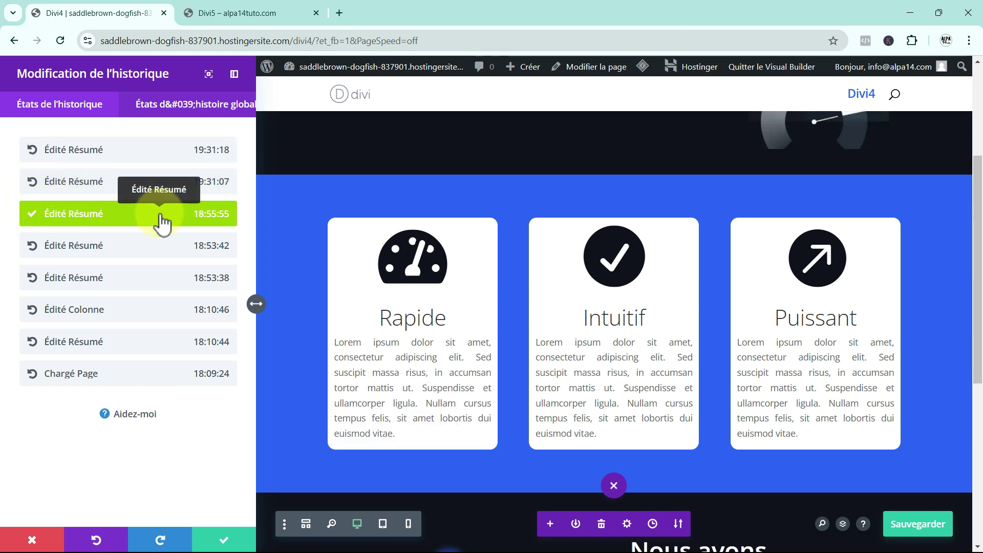
{"action": "left_click", "coordinate": [226, 537]}
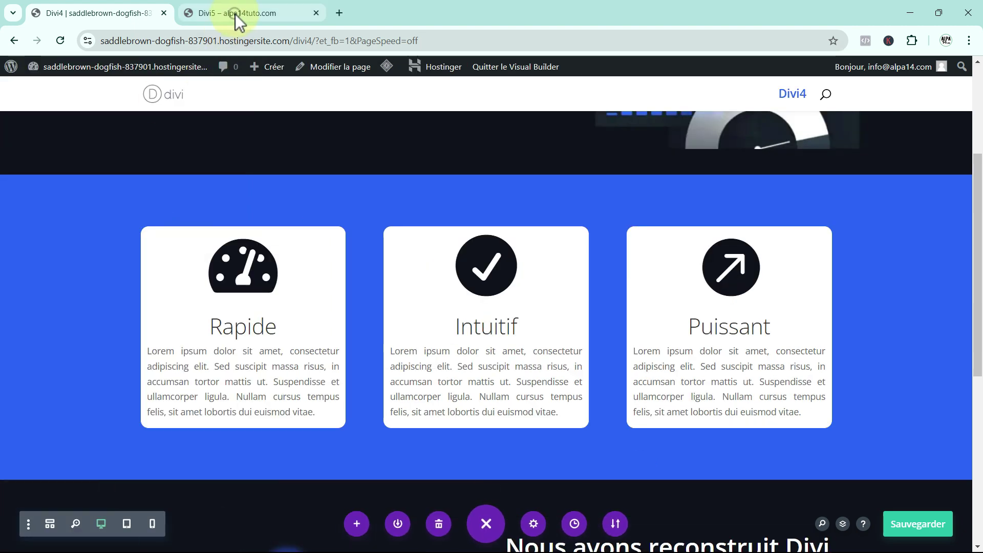
Step: On the Divi5 page, open the Rapide blurb's settings and delete its content text after "adipiscing elit. Sed"
{"action": "left_click", "coordinate": [235, 14]}
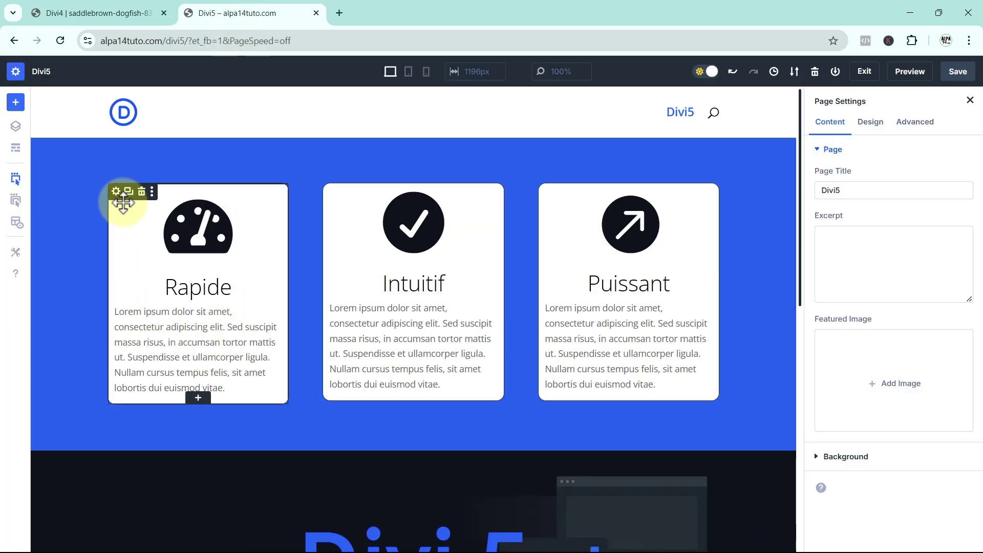
{"action": "left_click", "coordinate": [116, 193]}
{"action": "left_click_drag", "start_coordinate": [878, 433], "coordinate": [817, 385]}
{"action": "key", "text": "BackSpace"}
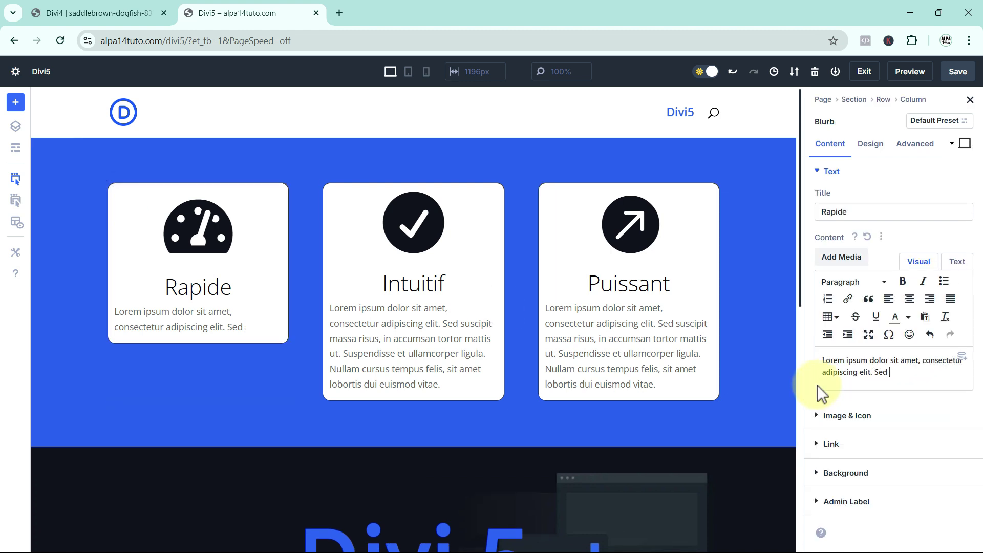
Step: Delete the Intuitif blurb's content text after "adipiscing elit. Sed" and the Puissant blurb's text after "Sed suscipit"
{"action": "left_click", "coordinate": [427, 356]}
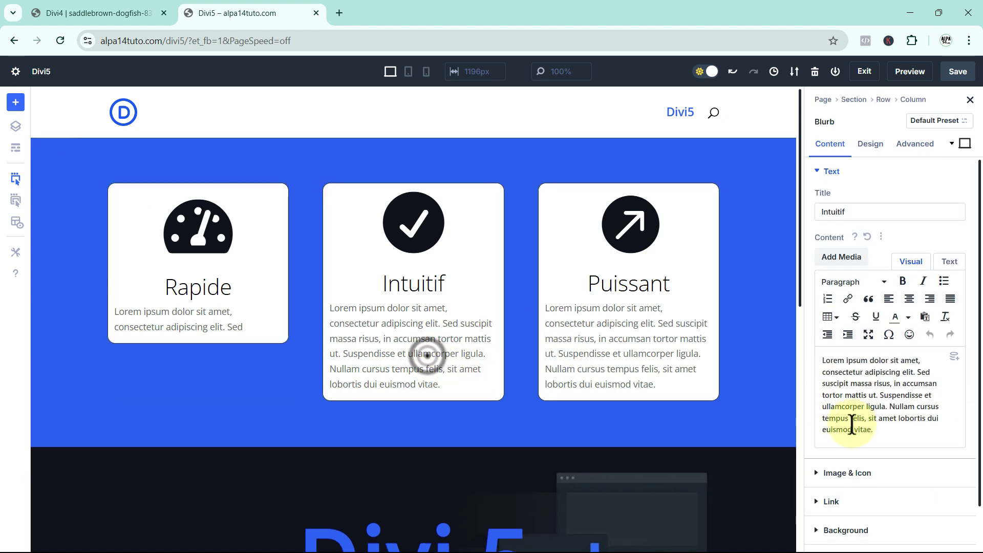
{"action": "left_click_drag", "start_coordinate": [876, 429], "coordinate": [818, 387]}
{"action": "key", "text": "BackSpace"}
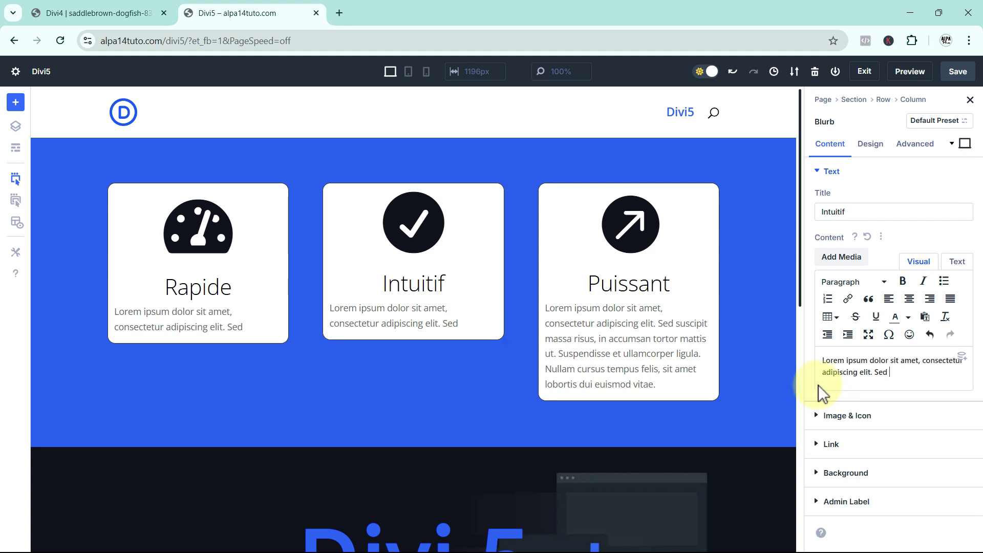
{"action": "left_click", "coordinate": [633, 355]}
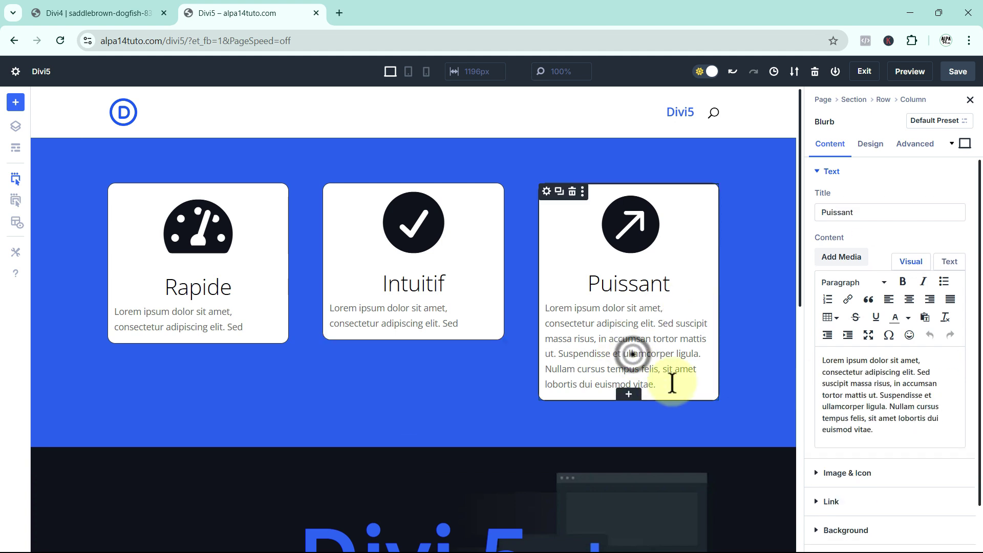
{"action": "left_click_drag", "start_coordinate": [674, 384], "coordinate": [548, 340]}
{"action": "key", "text": "BackSpace"}
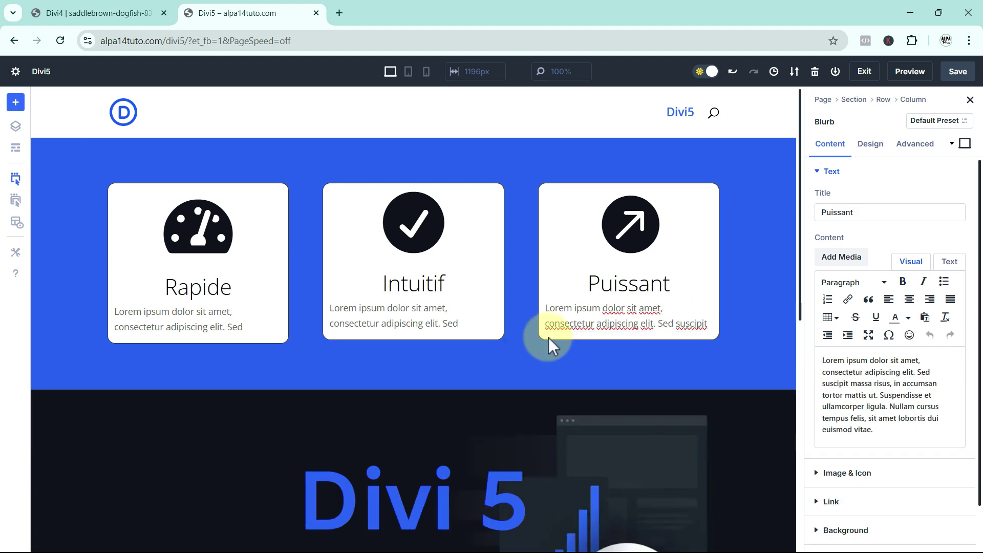
Step: Undo the text deletions in the three blurbs and open the editing history
{"action": "left_click", "coordinate": [732, 71]}
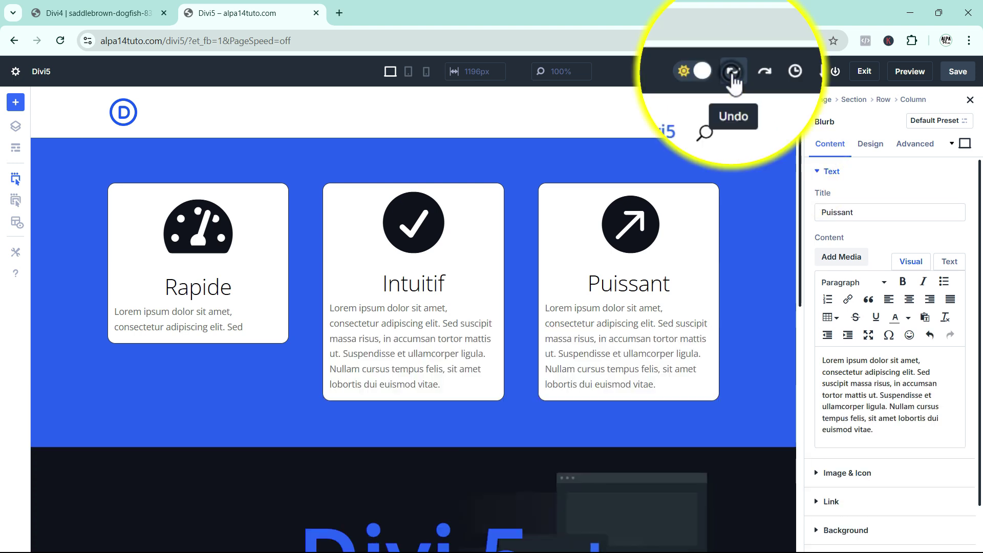
{"action": "left_click", "coordinate": [733, 71]}
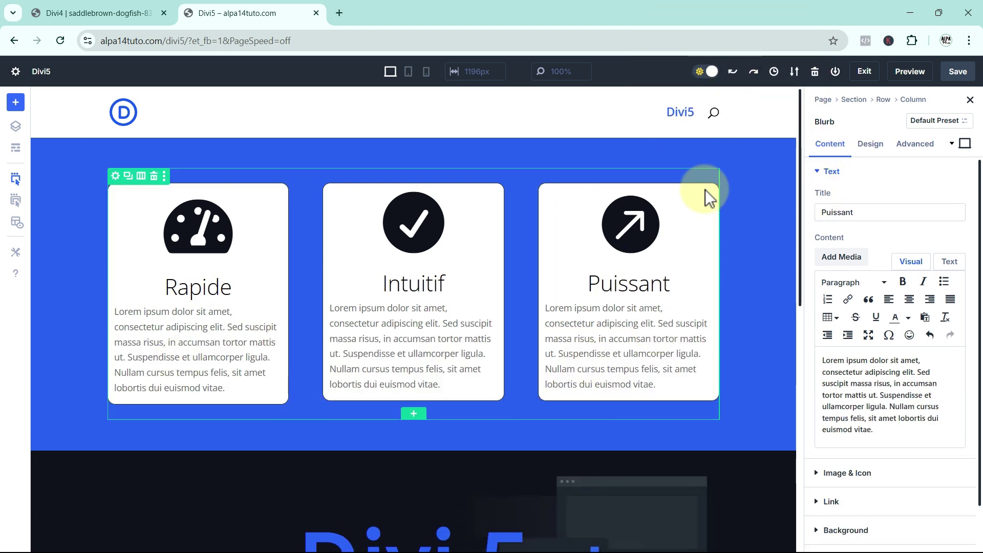
{"action": "left_click", "coordinate": [773, 71]}
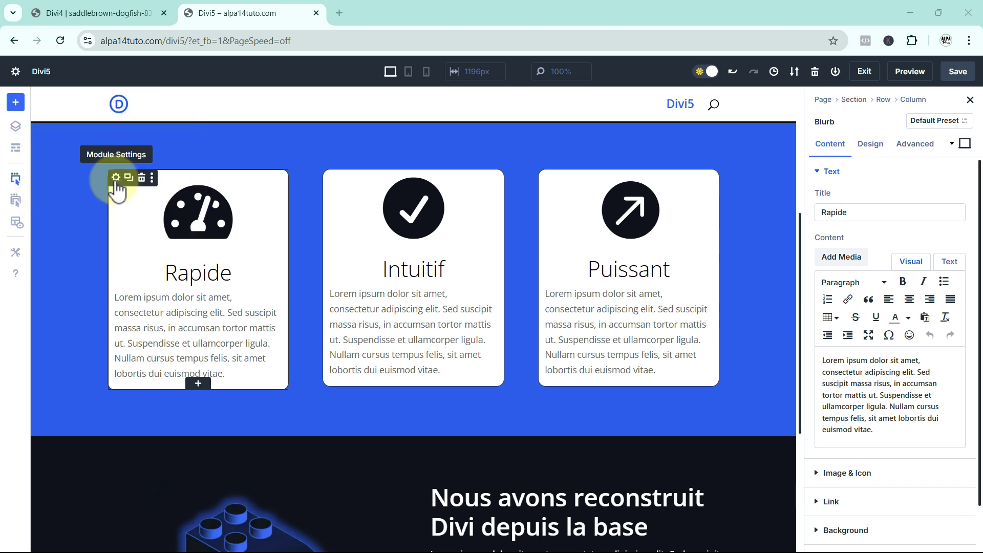
Step: Open the settings of the blue section, the Rapide blurb and the three-column row in turn
{"action": "left_click", "coordinate": [79, 247]}
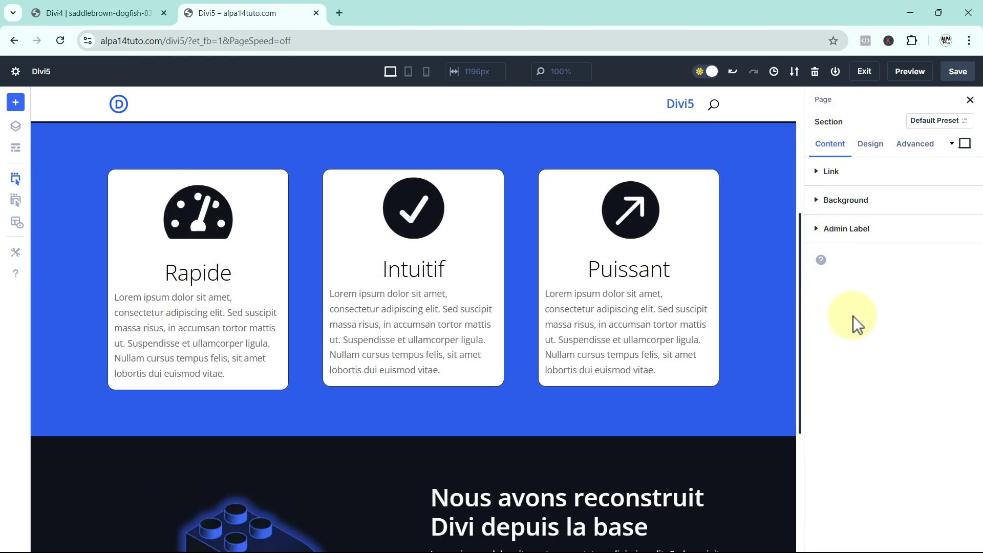
{"action": "left_click", "coordinate": [140, 262]}
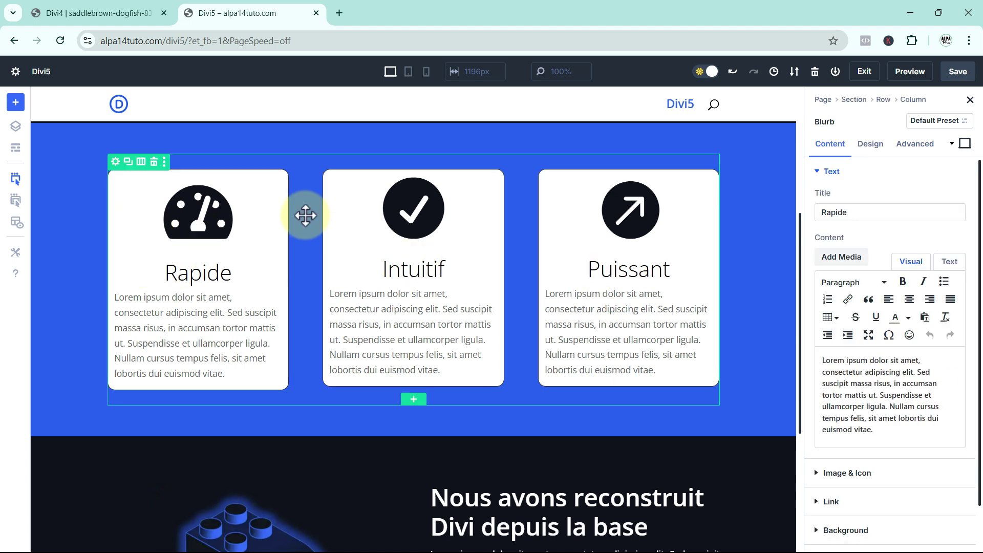
{"action": "left_click", "coordinate": [309, 190]}
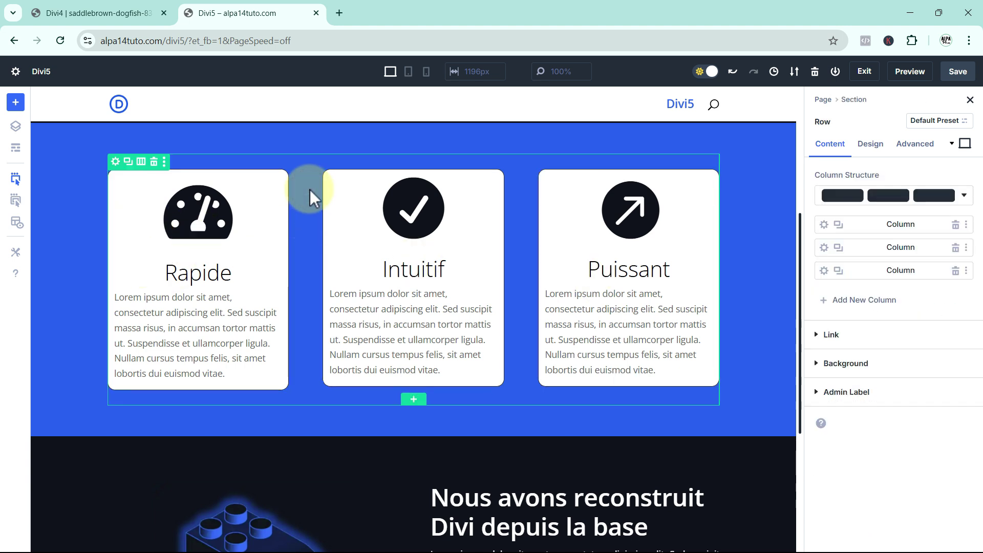
Step: After viewing the Divi4 module controls, move the Divi5 Rapide blurb below the Intuitif blurb and back to the first column
{"action": "left_click", "coordinate": [94, 14]}
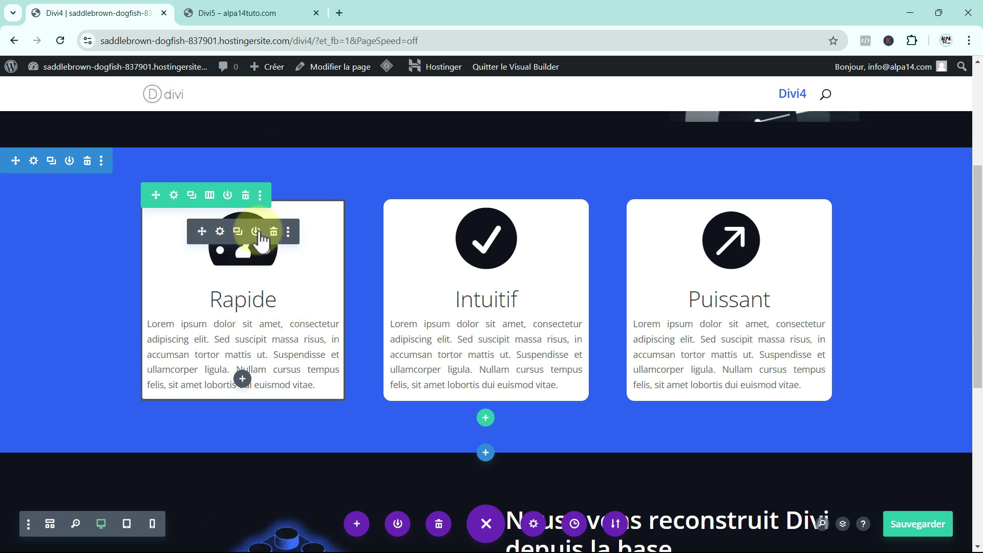
{"action": "left_click", "coordinate": [229, 15]}
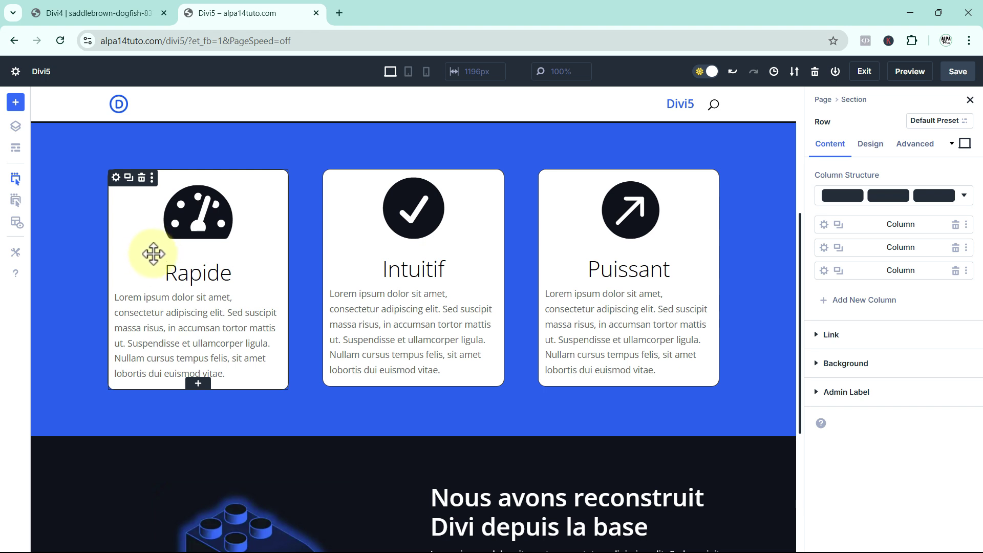
{"action": "left_click_drag", "start_coordinate": [153, 251], "coordinate": [422, 422]}
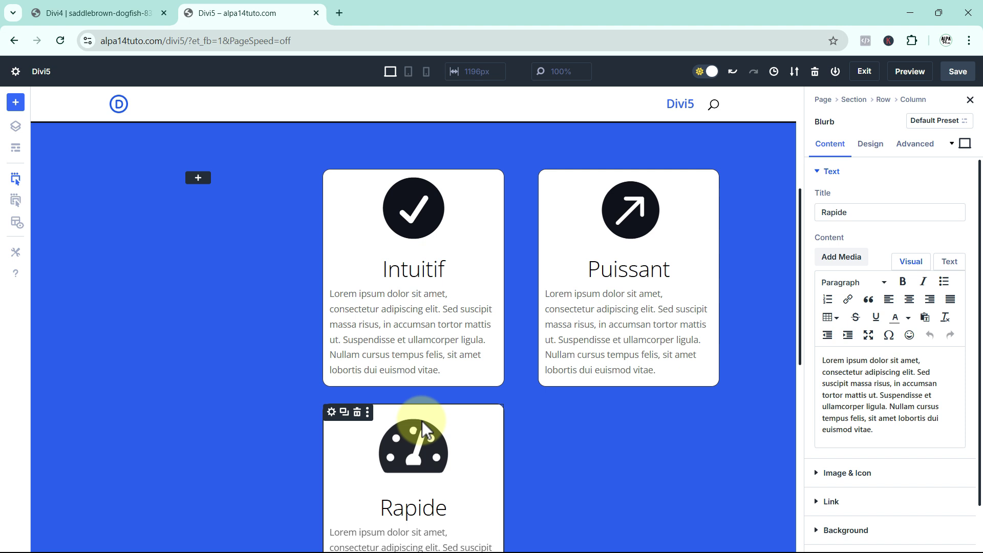
{"action": "left_click", "coordinate": [589, 251]}
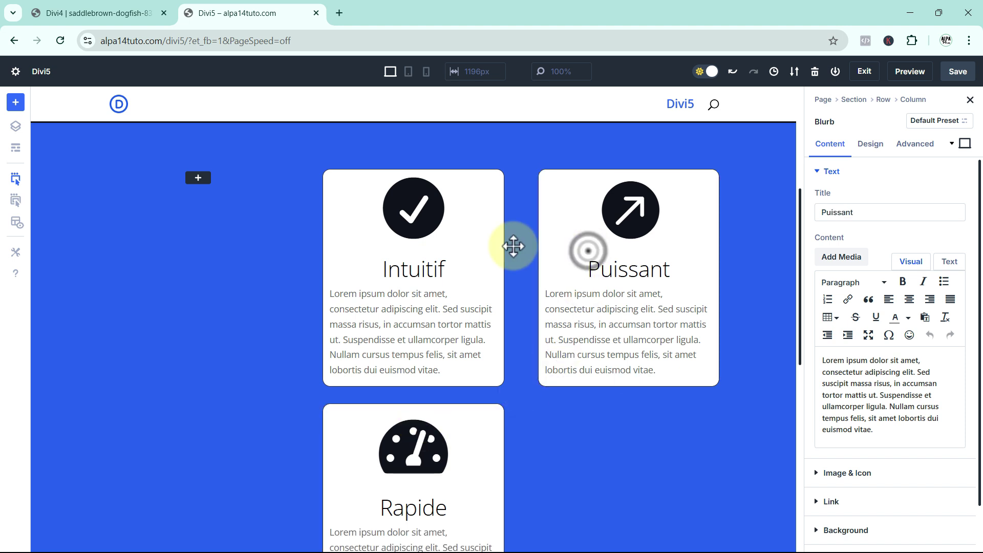
{"action": "left_click_drag", "start_coordinate": [466, 487], "coordinate": [196, 180]}
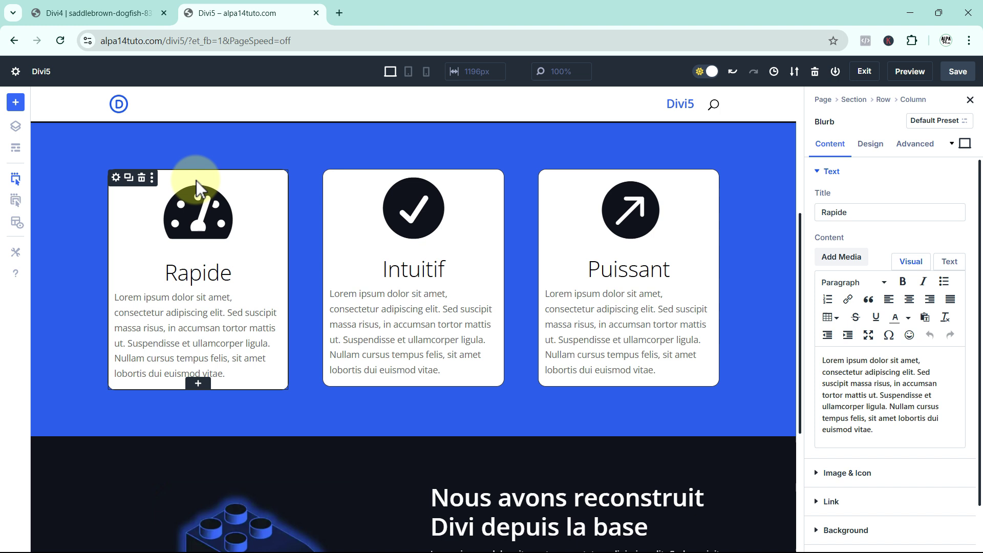
Step: View the available context actions for the Rapide blurb, the blue section and the blurbs' row
{"action": "right_click", "coordinate": [264, 244]}
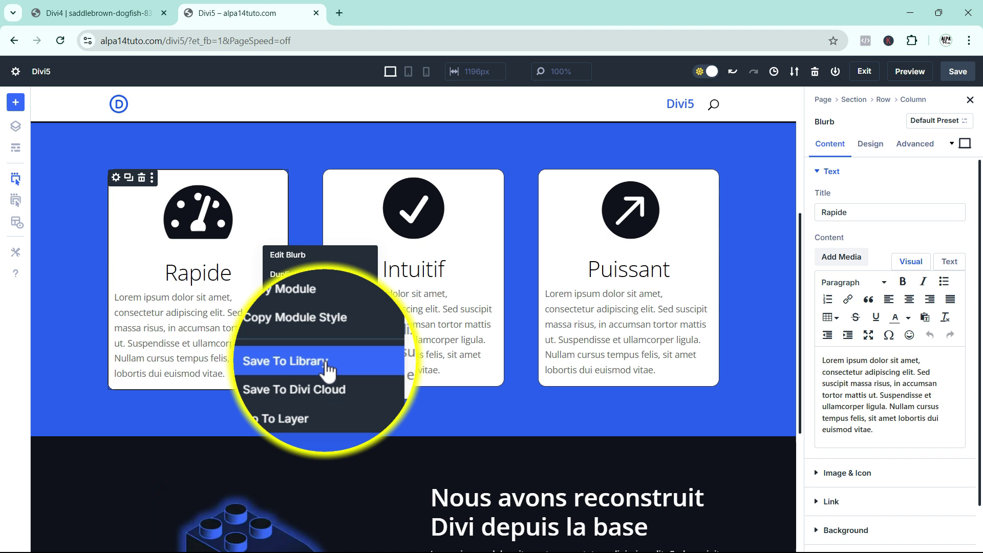
{"action": "left_click", "coordinate": [55, 227]}
{"action": "right_click", "coordinate": [56, 226]}
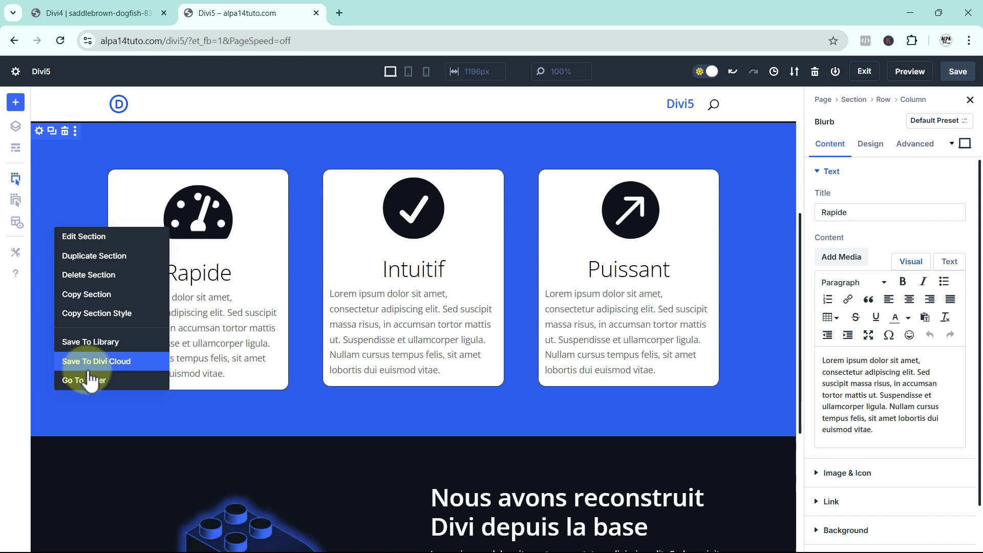
{"action": "left_click", "coordinate": [303, 186]}
{"action": "right_click", "coordinate": [301, 183]}
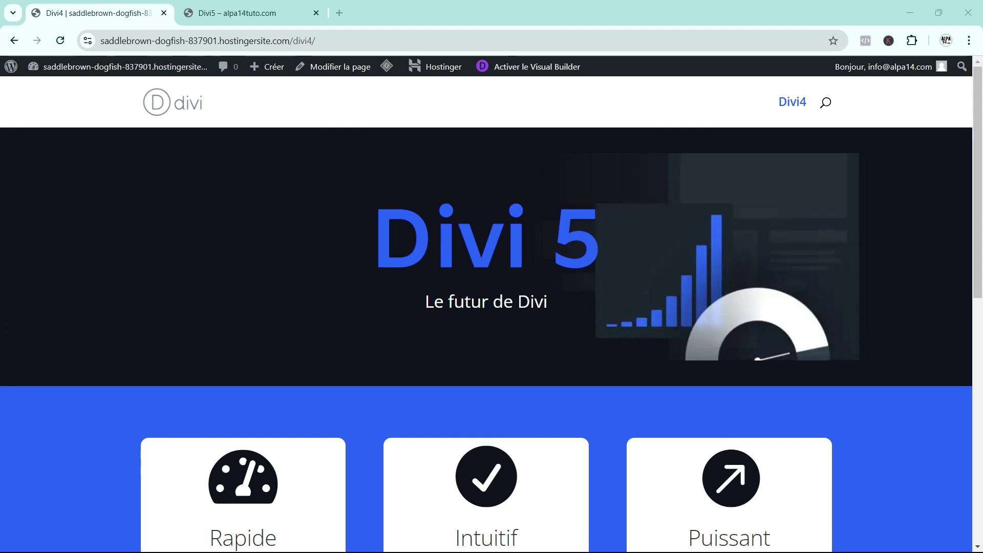
Step: Launch the visual builder on the Divi4 page and switch to the Divi5 page's builder
{"action": "left_click", "coordinate": [237, 12]}
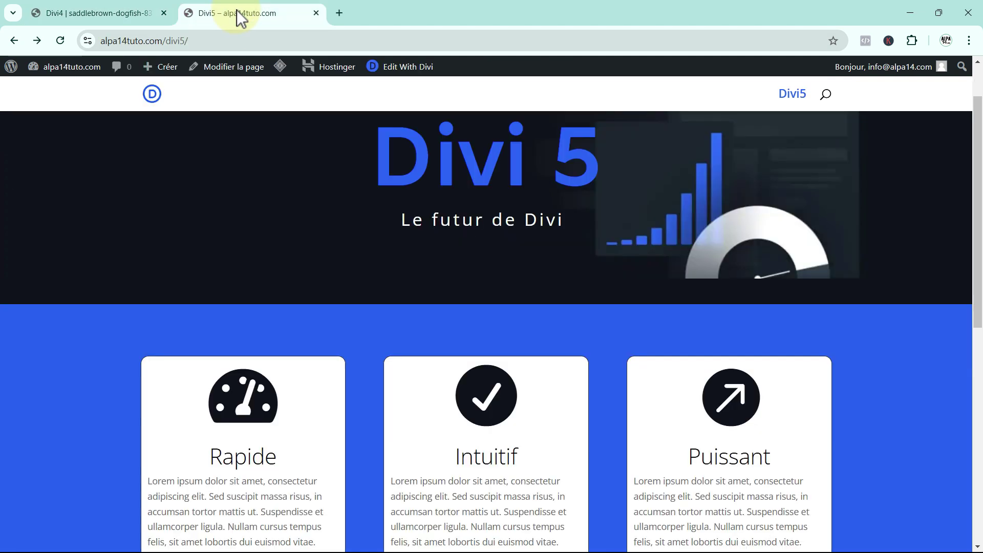
{"action": "left_click", "coordinate": [103, 14]}
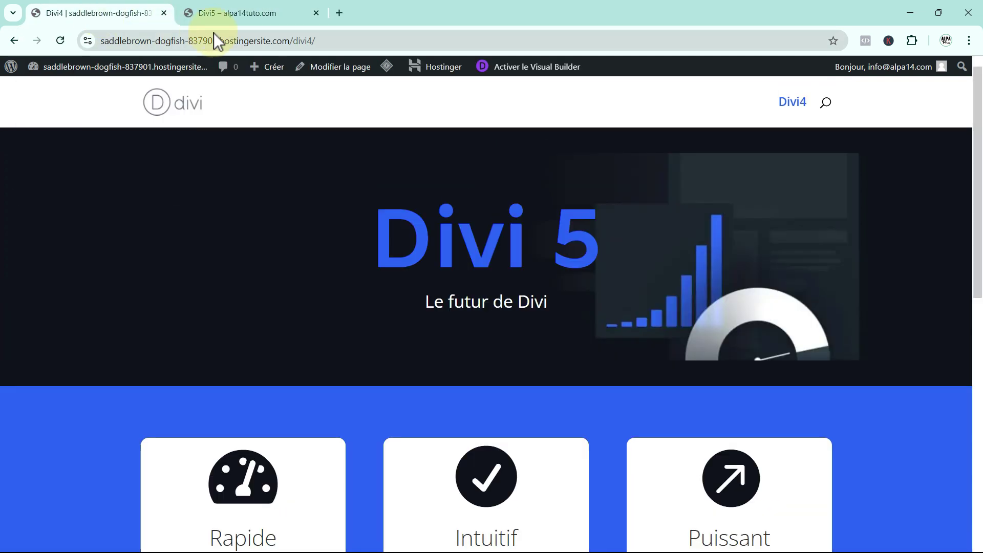
{"action": "left_click", "coordinate": [528, 75]}
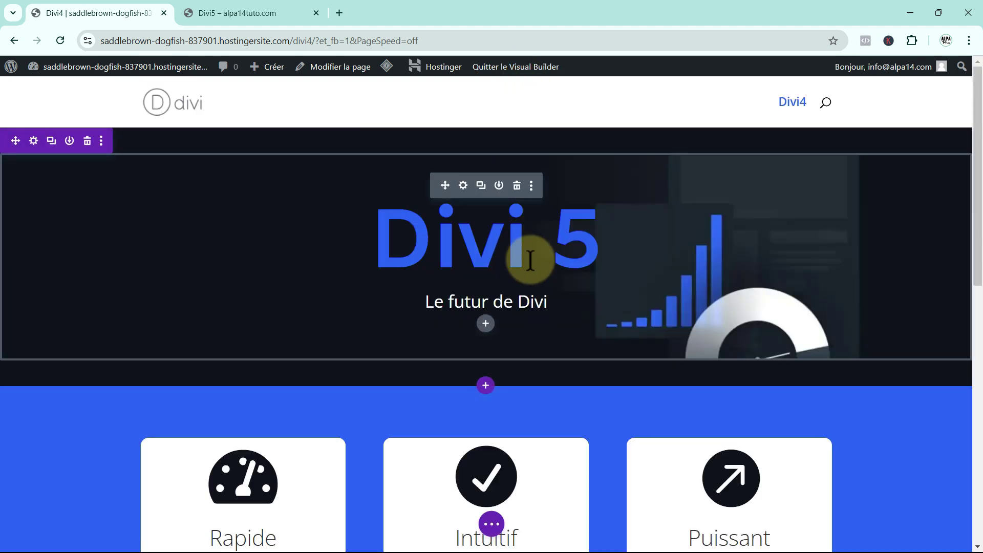
{"action": "left_click", "coordinate": [233, 13]}
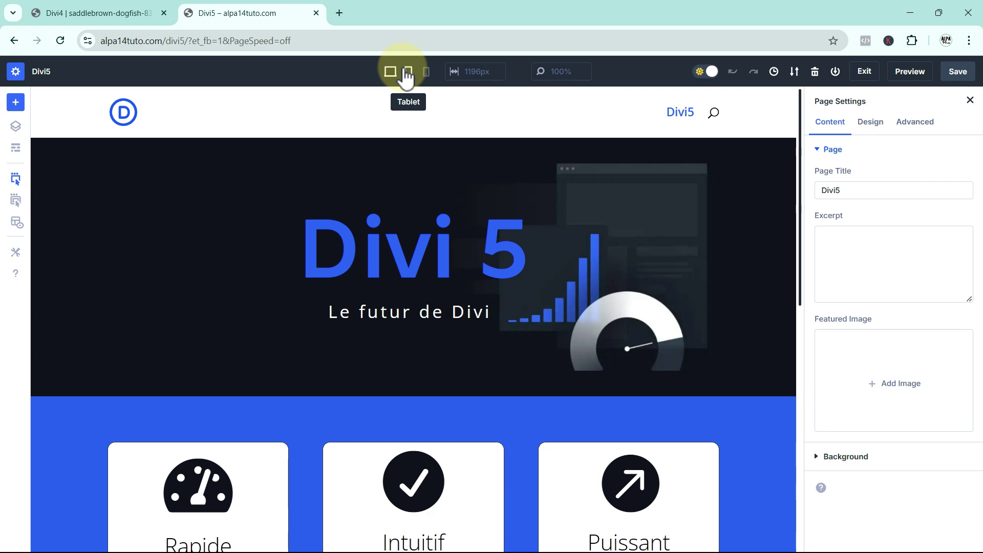
Step: On the Divi5 page, insert a Blurb module below the Rapide blurb and a Circle Counter module below the Intuitif blurb
{"action": "scroll", "coordinate": [457, 175], "scroll_direction": "down", "scroll_amount": 3}
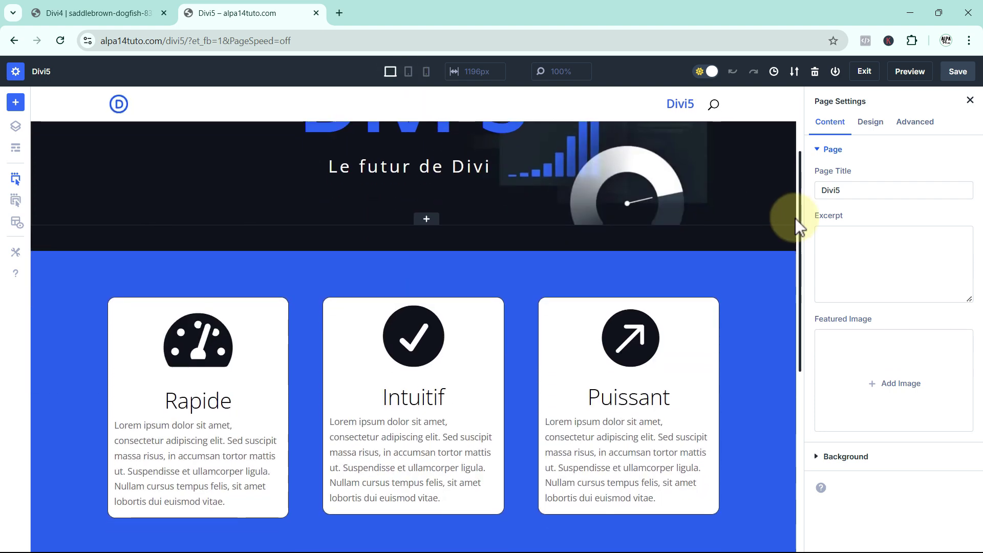
{"action": "left_click_drag", "start_coordinate": [798, 224], "coordinate": [855, 290]}
{"action": "scroll", "coordinate": [542, 278], "scroll_direction": "down", "scroll_amount": 5}
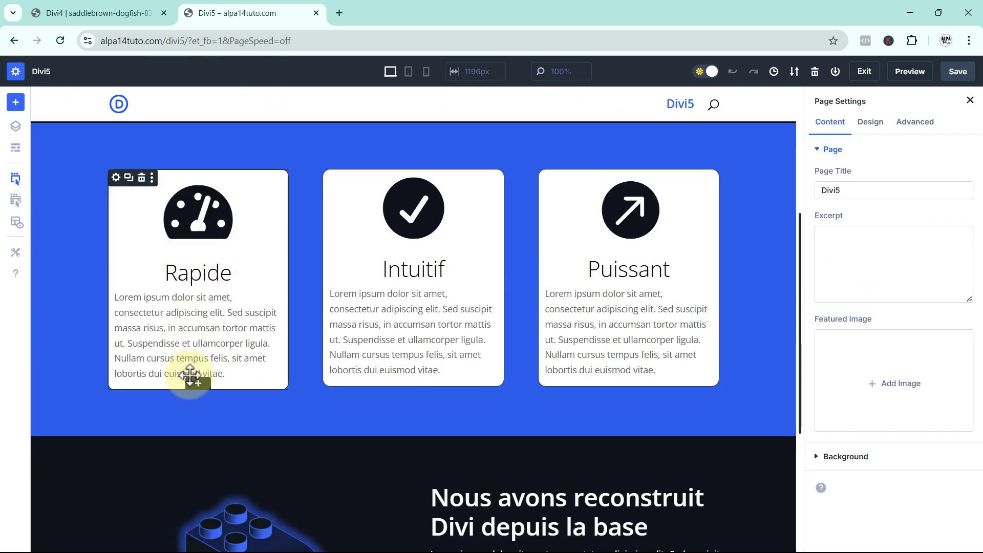
{"action": "left_click", "coordinate": [198, 384]}
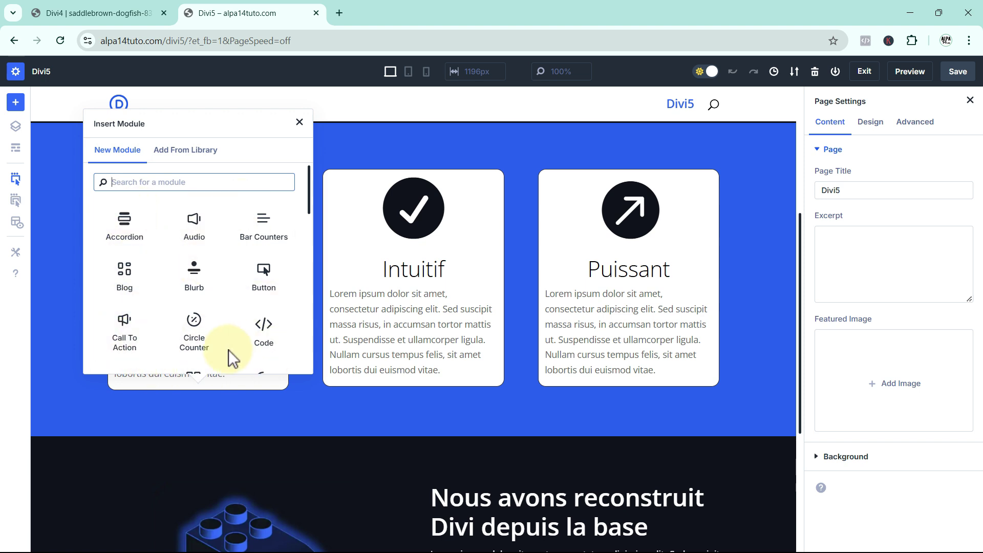
{"action": "left_click", "coordinate": [194, 281]}
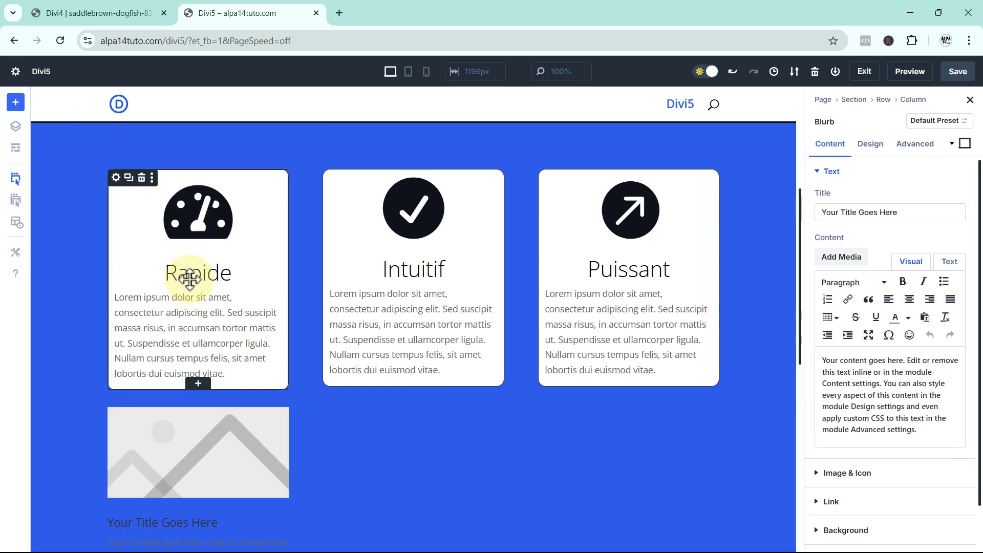
{"action": "left_click", "coordinate": [413, 379]}
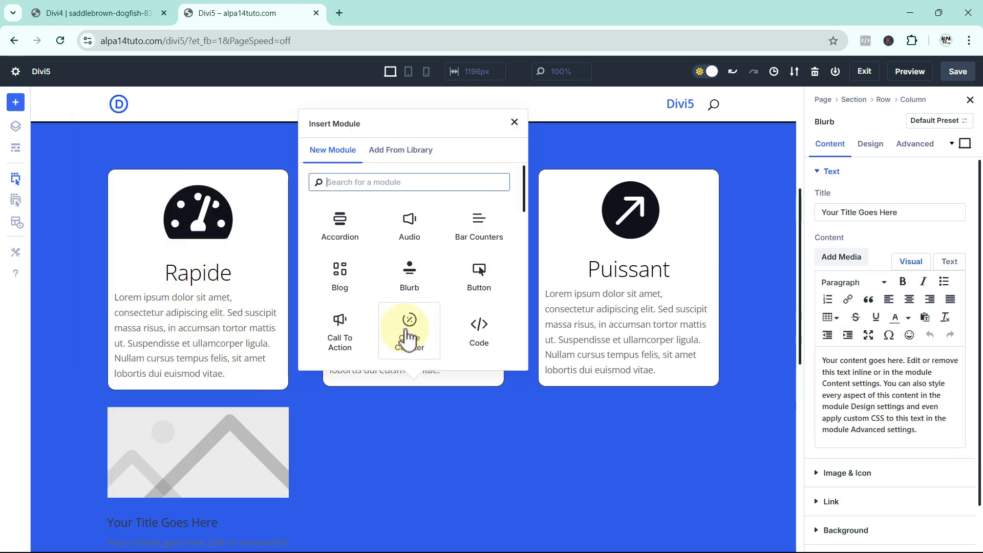
{"action": "left_click", "coordinate": [408, 326]}
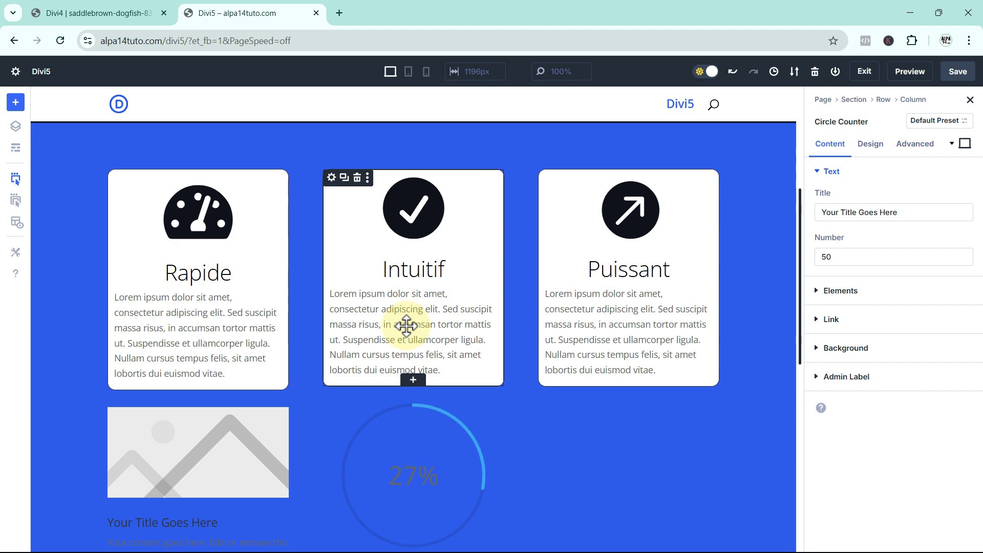
Step: On the Divi4 page, insert a Résumé module below the Rapide blurb and close its settings without changes
{"action": "left_click", "coordinate": [98, 13]}
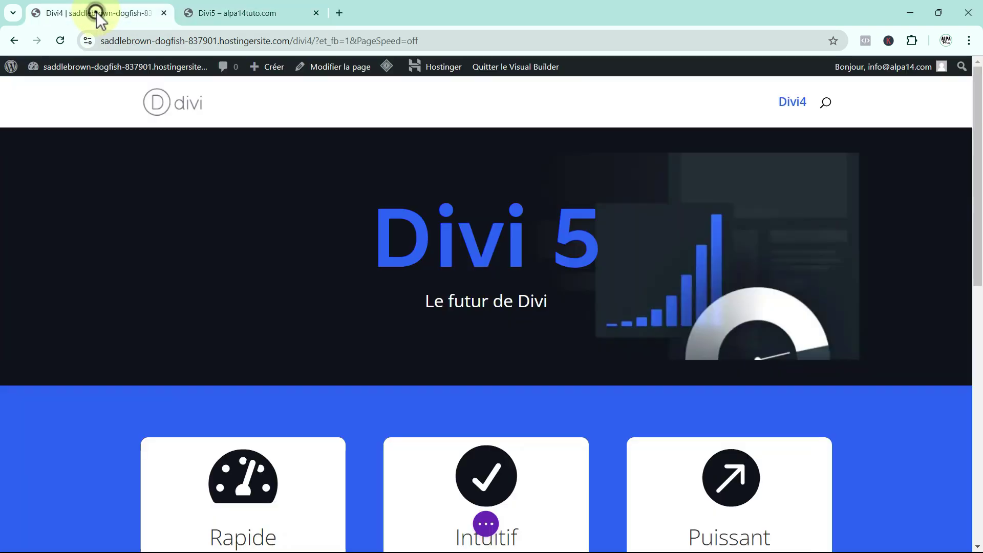
{"action": "scroll", "coordinate": [247, 259], "scroll_direction": "down", "scroll_amount": 4}
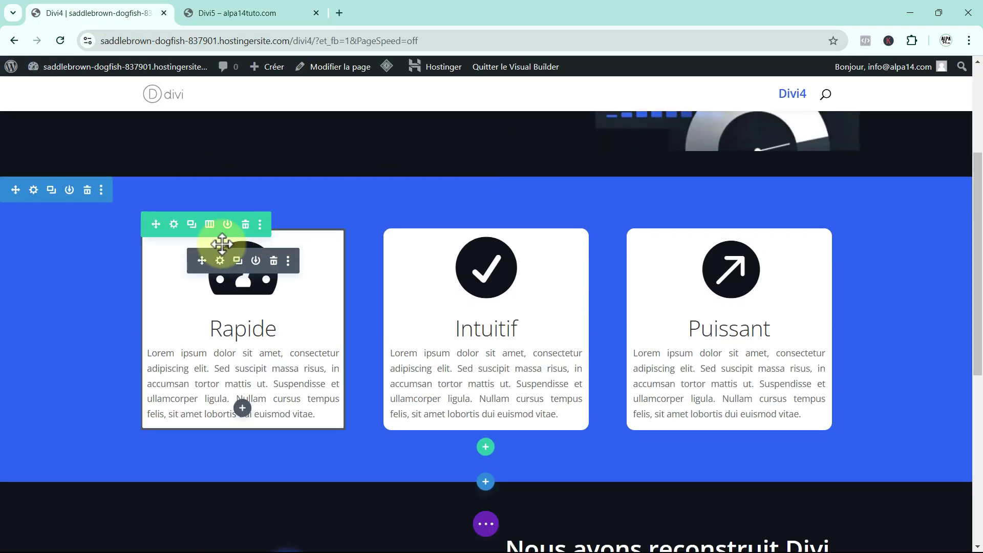
{"action": "left_click", "coordinate": [243, 408]}
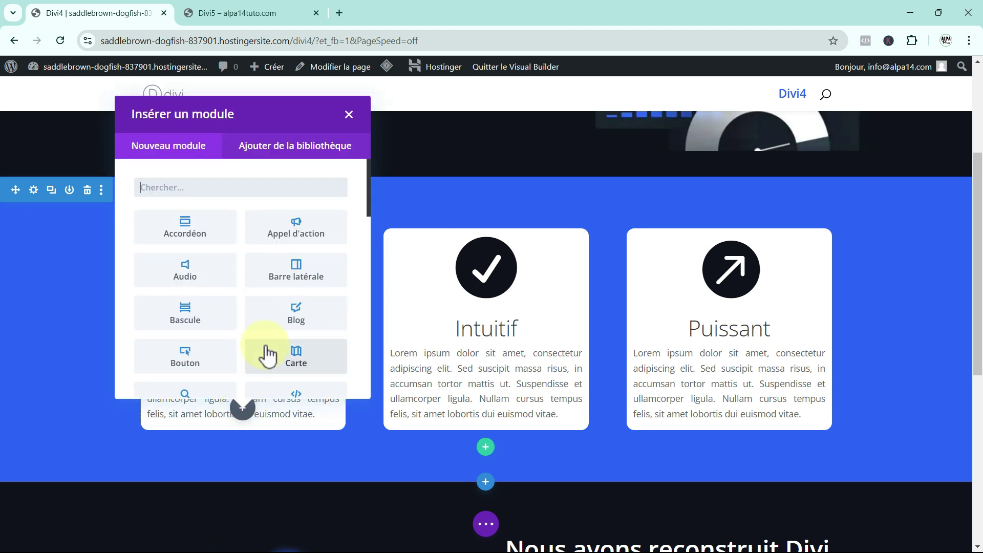
{"action": "scroll", "coordinate": [266, 355], "scroll_direction": "down", "scroll_amount": 8}
{"action": "scroll", "coordinate": [267, 355], "scroll_direction": "down", "scroll_amount": 4}
{"action": "left_click", "coordinate": [188, 323]}
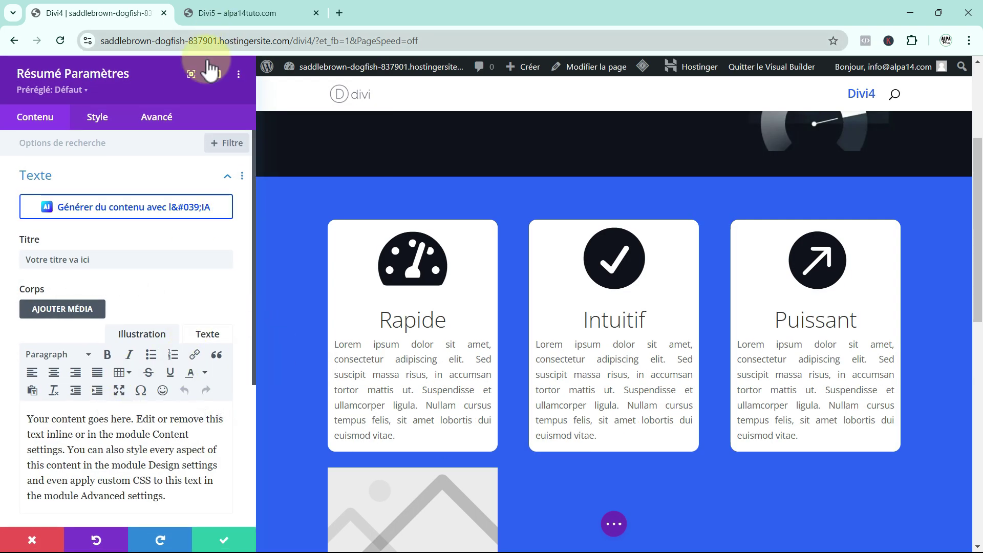
{"action": "left_click", "coordinate": [30, 538]}
Step: Insert another new module below the Intuitif blurb on the Divi4 page
{"action": "scroll", "coordinate": [490, 414], "scroll_direction": "down", "scroll_amount": 3}
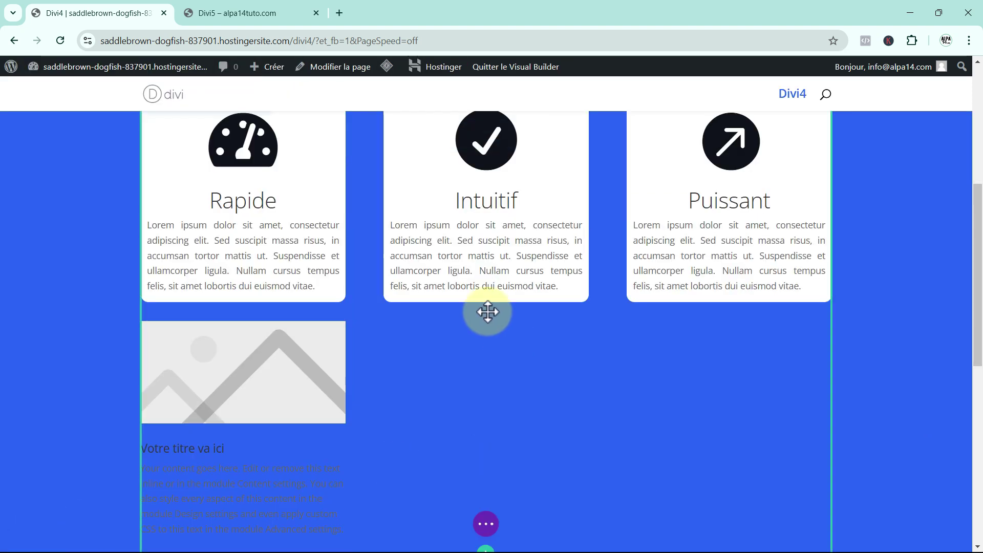
{"action": "left_click", "coordinate": [487, 281]}
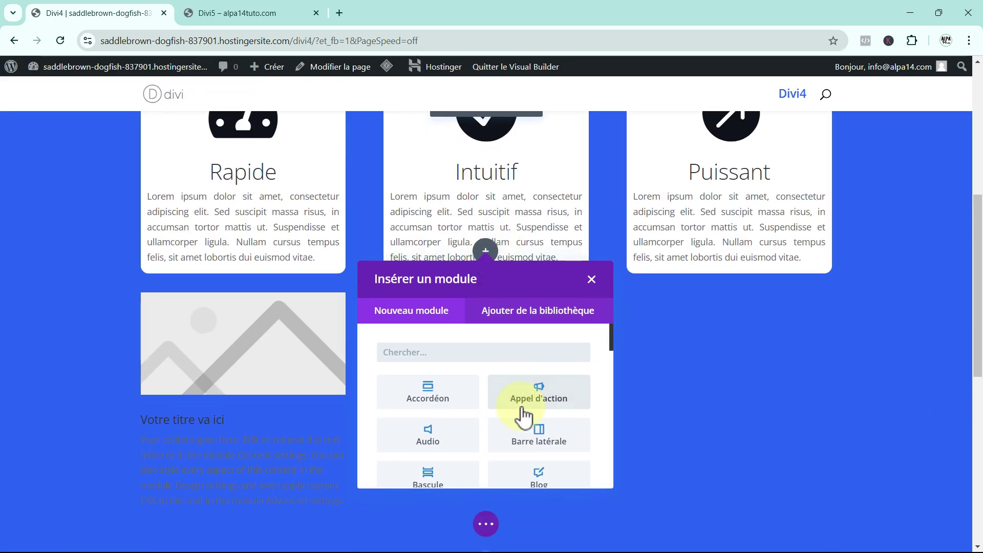
{"action": "scroll", "coordinate": [523, 412], "scroll_direction": "down", "scroll_amount": 3}
{"action": "left_click", "coordinate": [430, 457]}
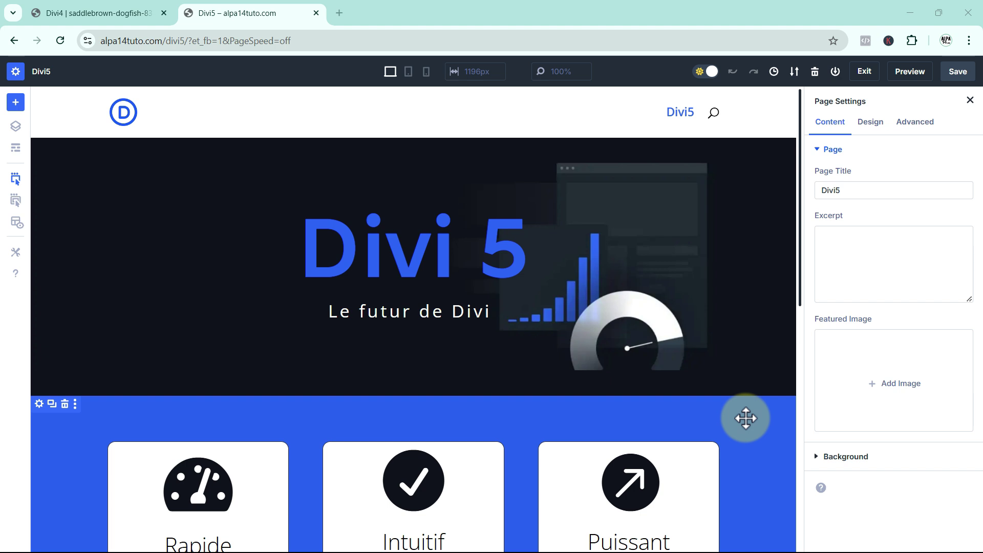
Step: On the Divi4 page, open the Rapide blurb's style settings and jump from the preview to its Image et icône and Corps Texte options
{"action": "scroll", "coordinate": [746, 418], "scroll_direction": "down", "scroll_amount": 4}
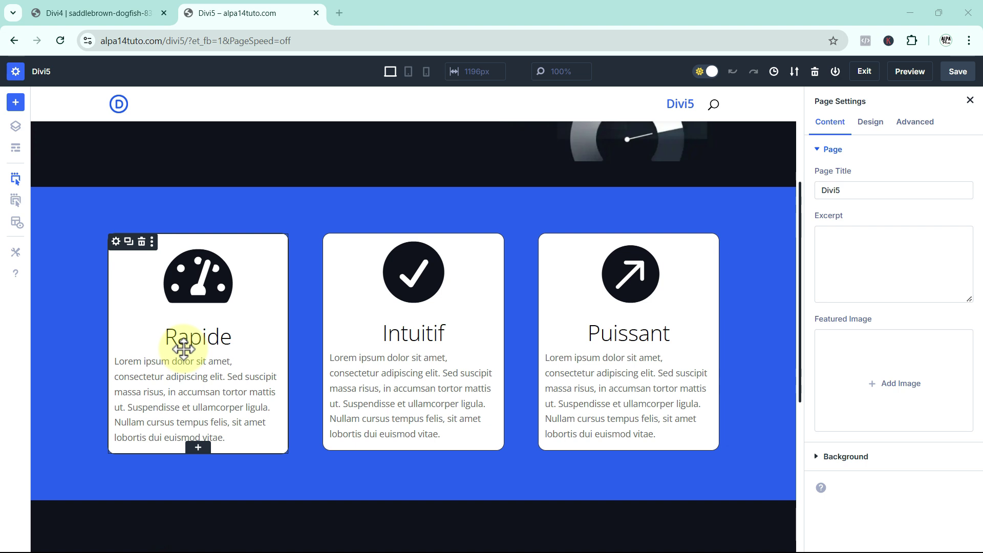
{"action": "left_click", "coordinate": [102, 11]}
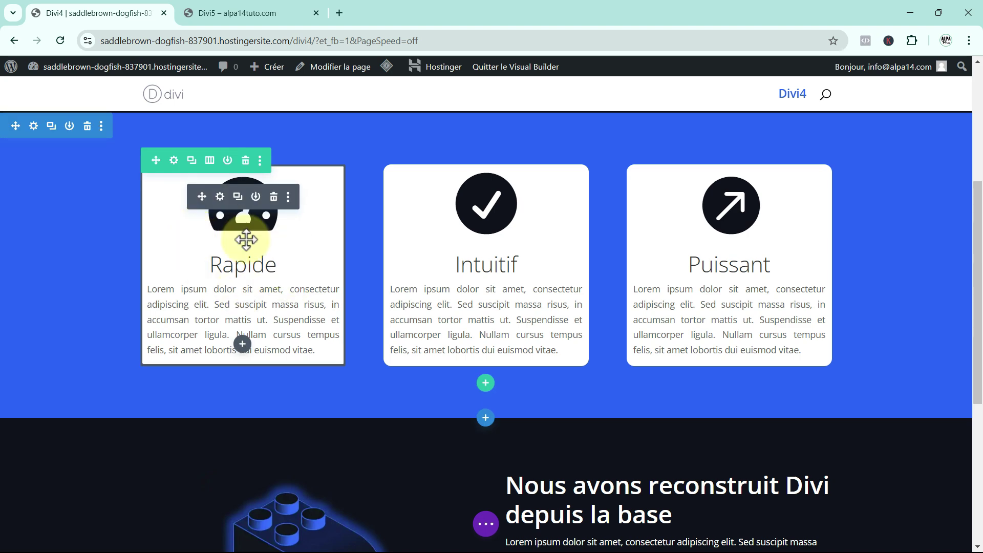
{"action": "left_click", "coordinate": [220, 197]}
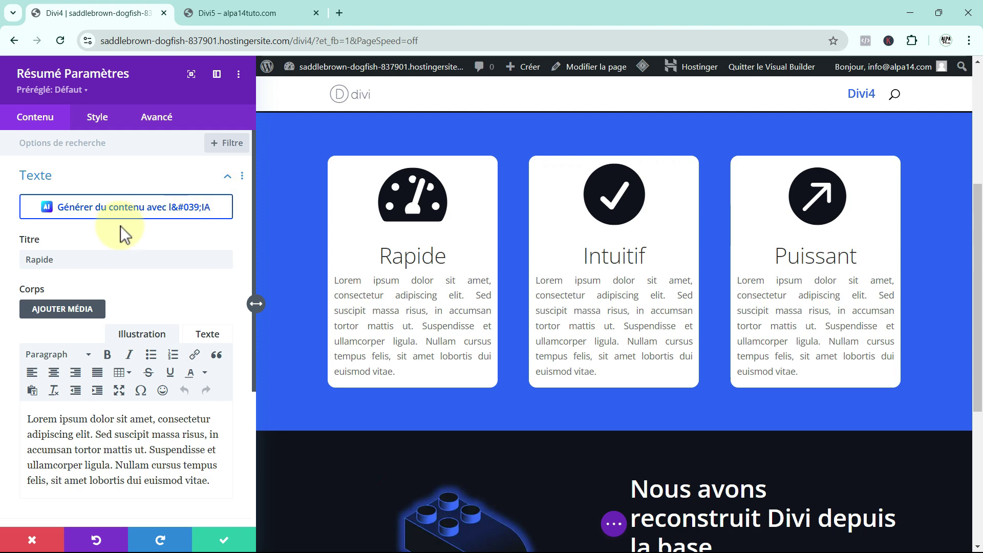
{"action": "left_click", "coordinate": [98, 117]}
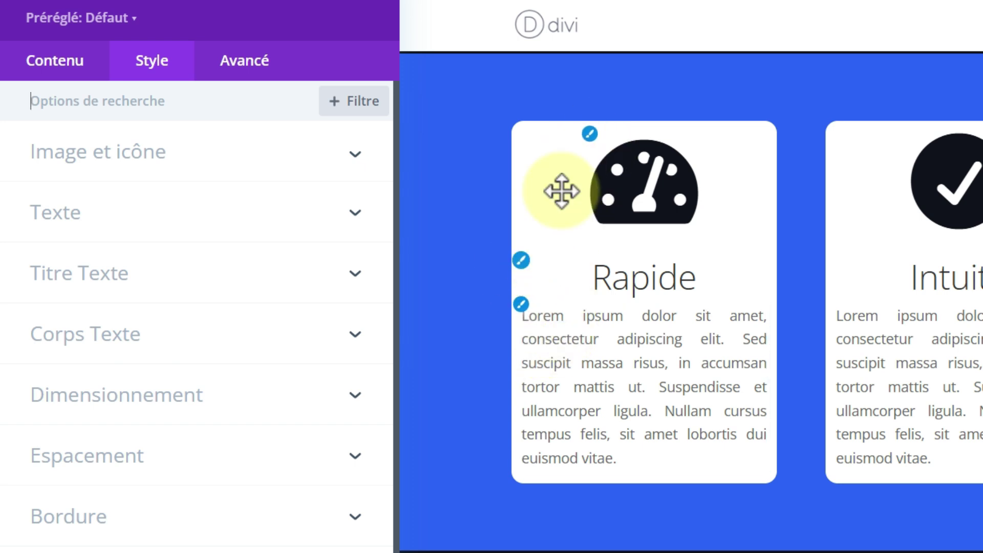
{"action": "left_click", "coordinate": [590, 135]}
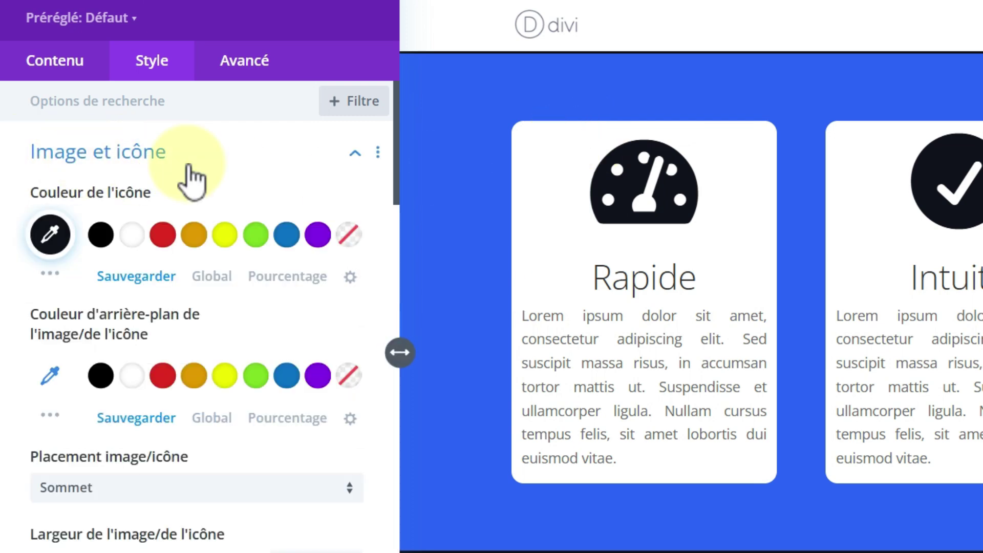
{"action": "mouse_move", "coordinate": [205, 461]}
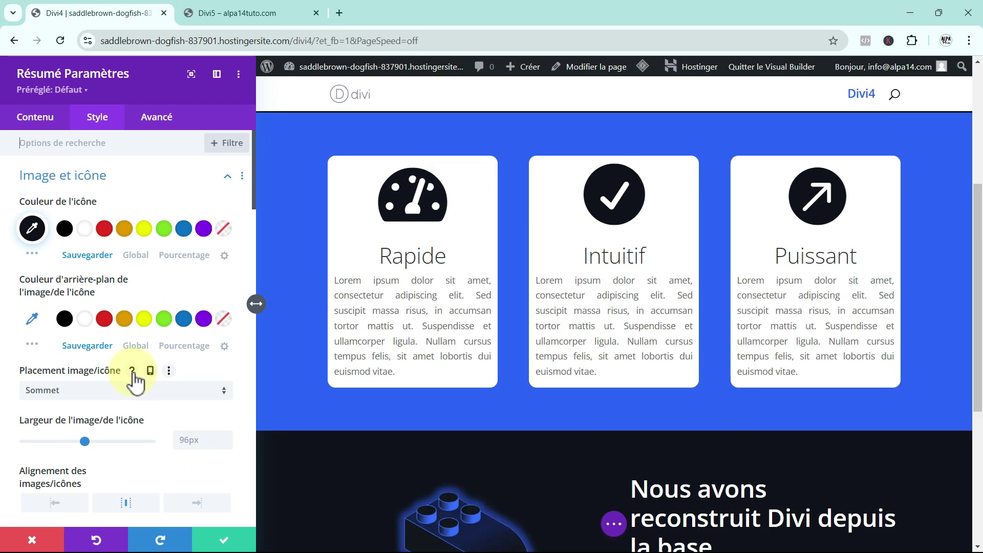
{"action": "left_click", "coordinate": [334, 279]}
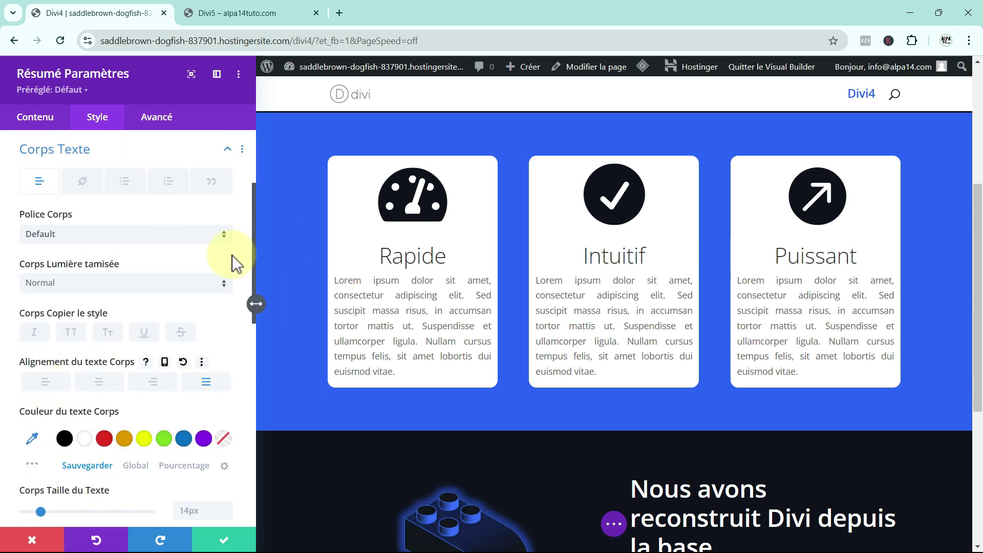
Step: On the Divi5 page, open the Rapide blurb's design settings and expand its Image & Icon options
{"action": "left_click", "coordinate": [232, 13]}
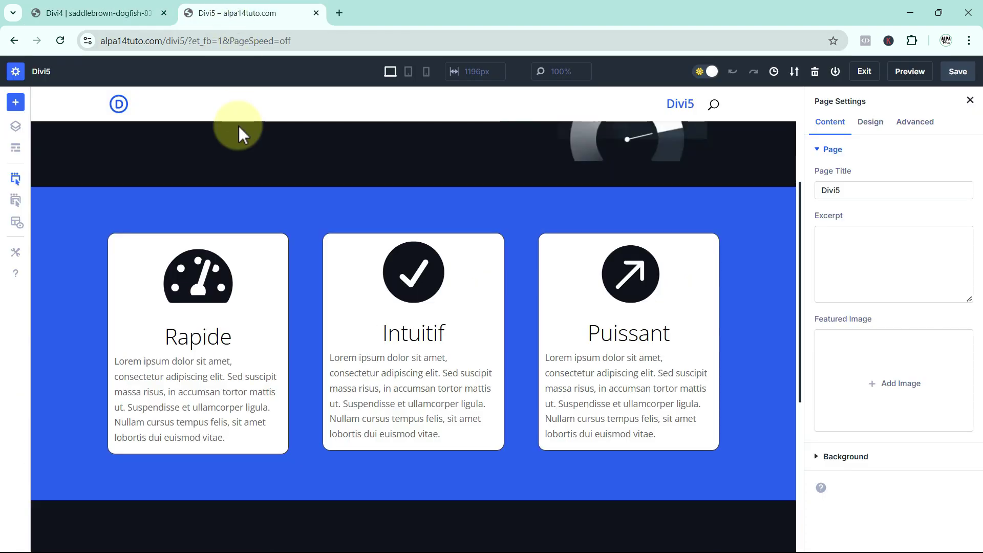
{"action": "left_click", "coordinate": [149, 311]}
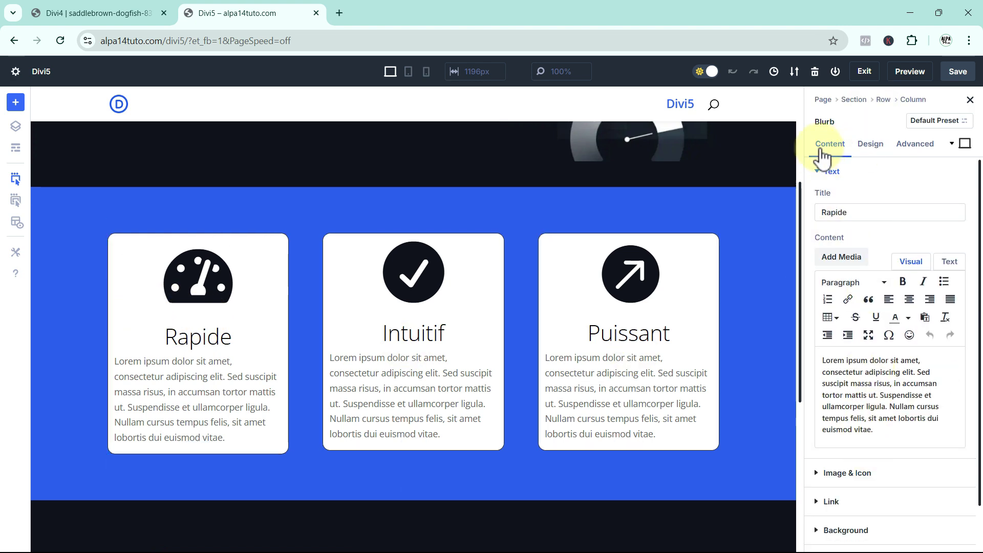
{"action": "left_click", "coordinate": [871, 145]}
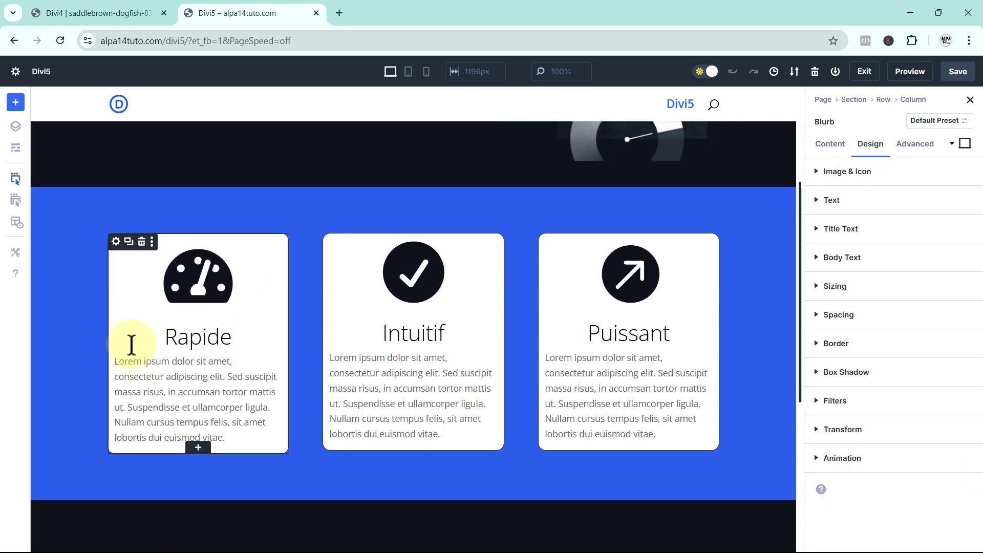
{"action": "left_click", "coordinate": [840, 172]}
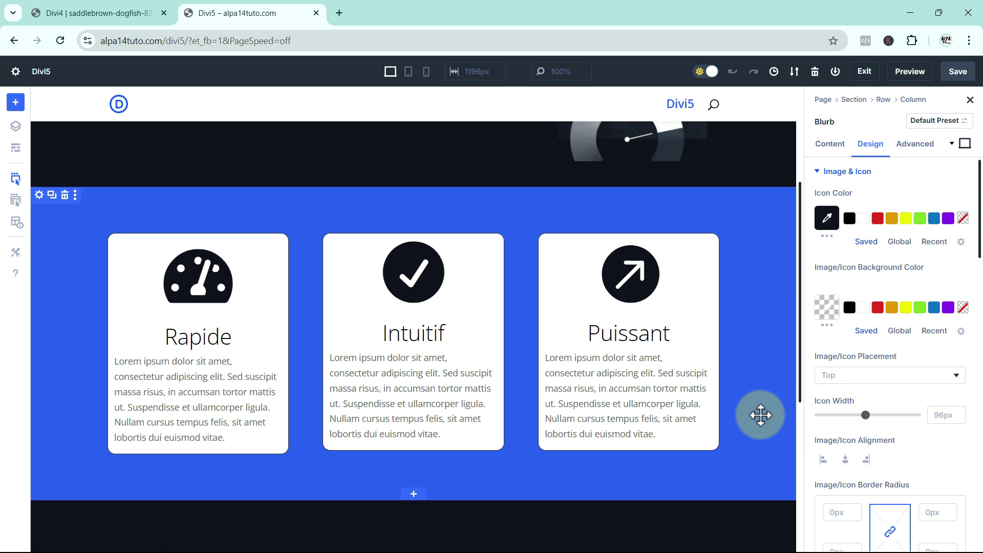
{"action": "scroll", "coordinate": [760, 415], "scroll_direction": "up", "scroll_amount": 4}
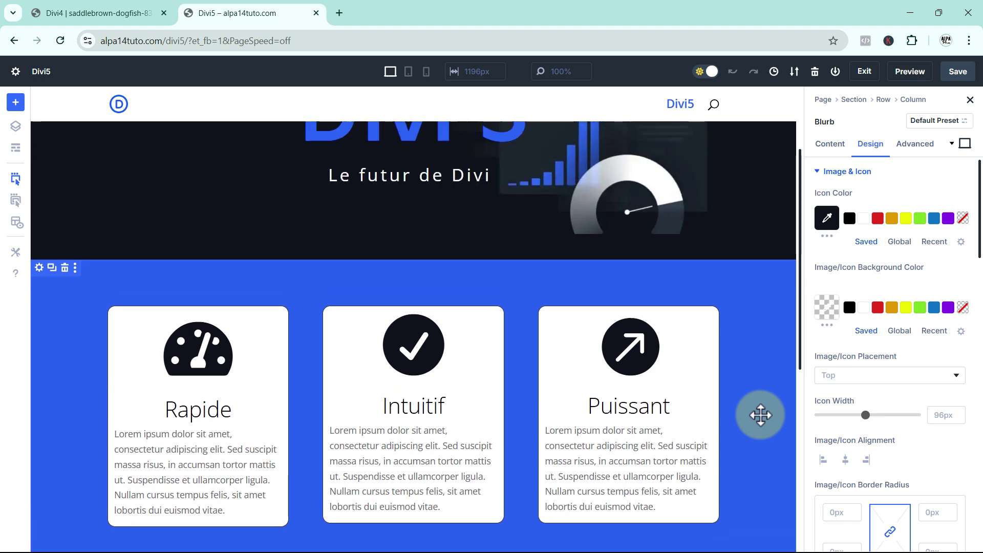